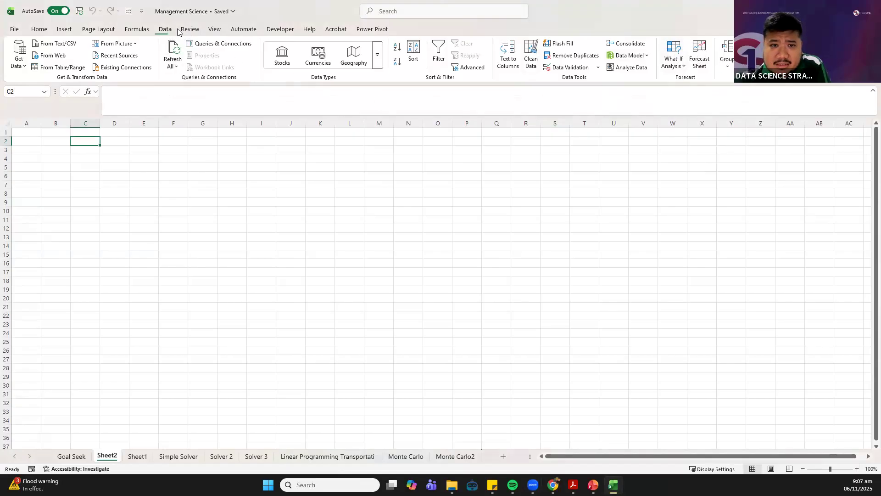
click(10, 30)
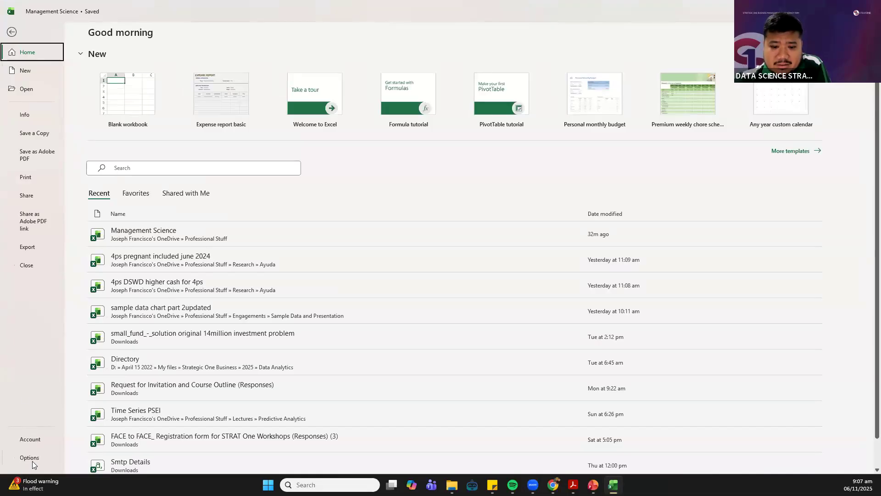
key(Escape)
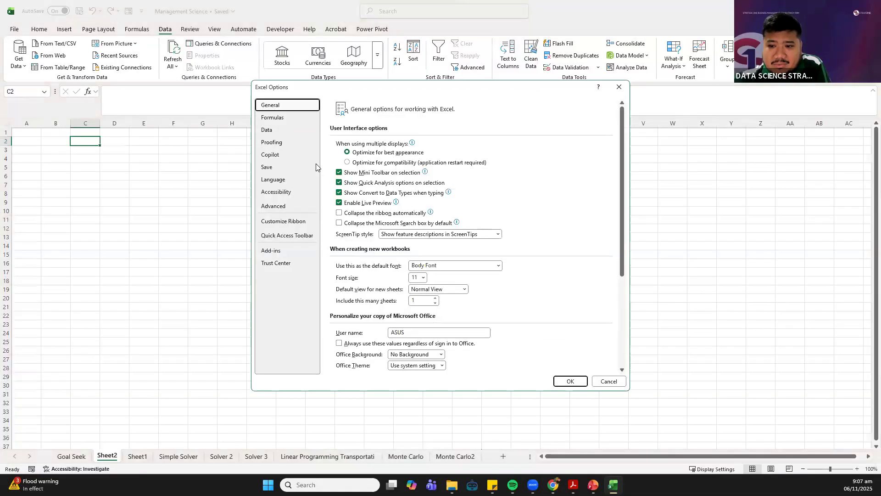
click(285, 252)
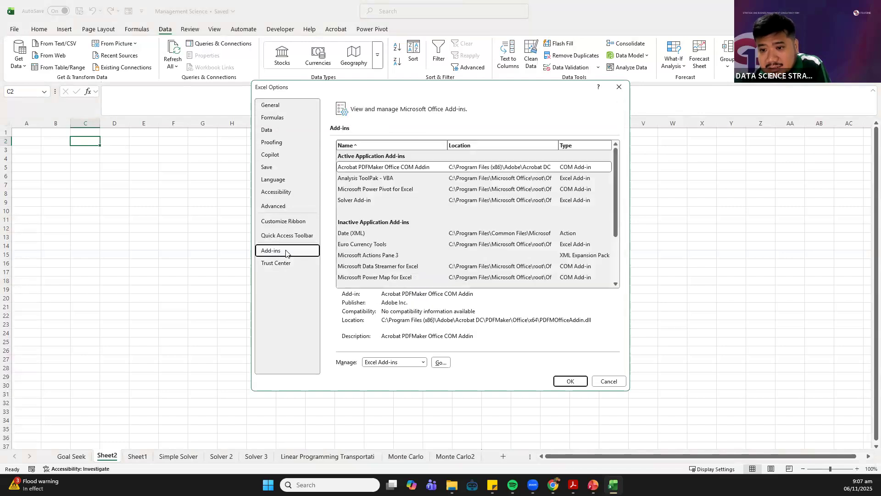
click(619, 87)
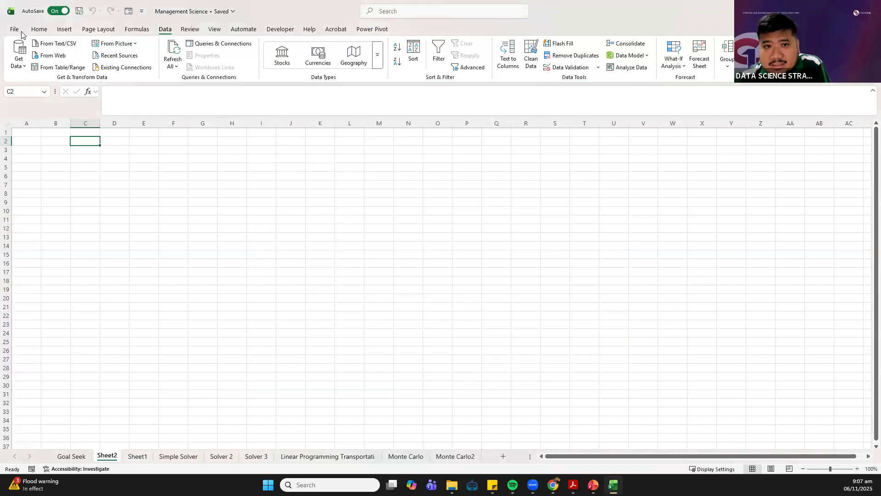
Open the Excel Add-ins manager from the program options and confirm the selection of Analysis ToolPak - VBA and Solver Add-in
click(12, 29)
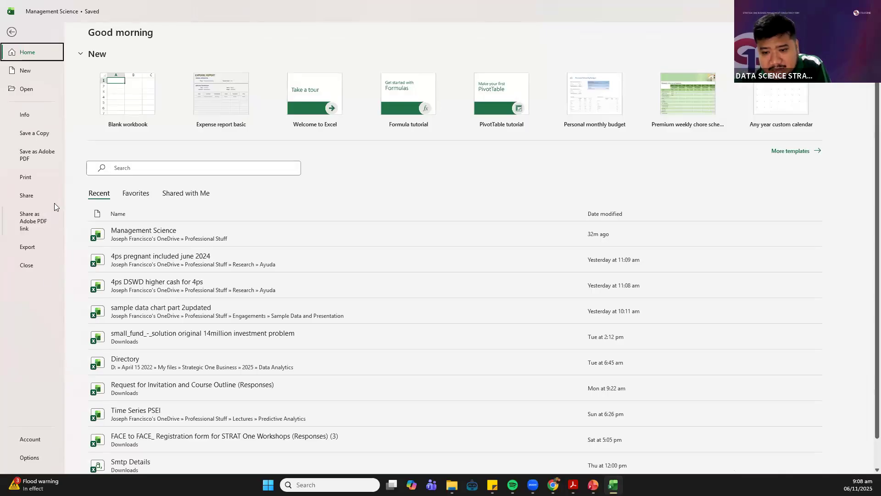
click(36, 458)
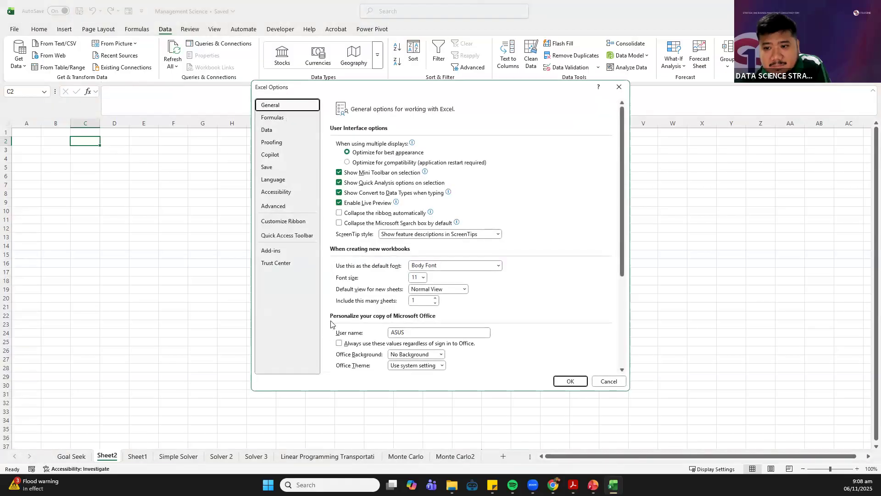
click(276, 252)
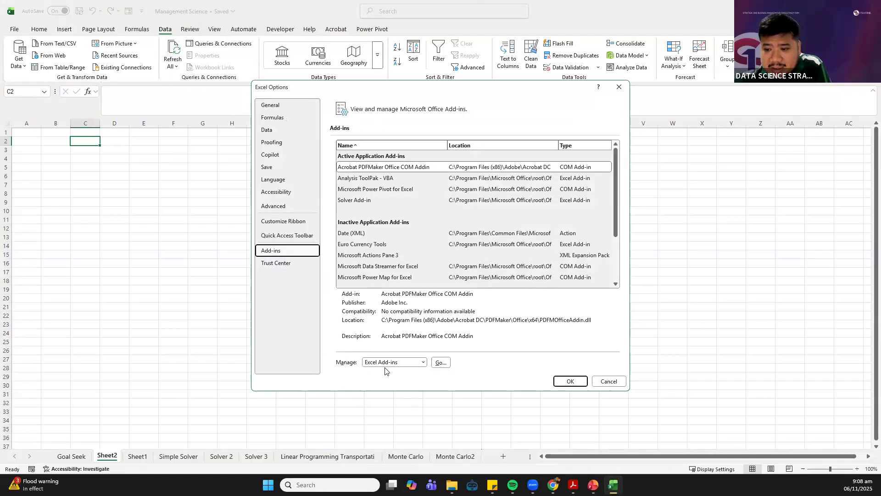
click(440, 363)
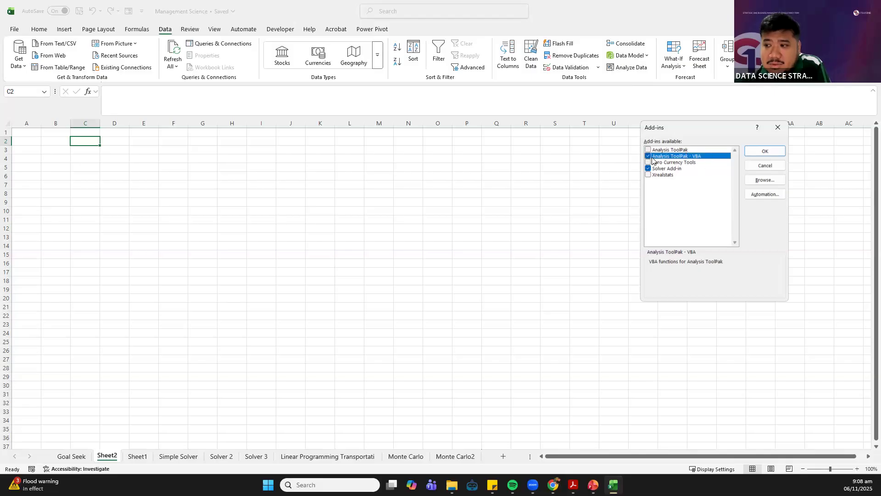
click(755, 155)
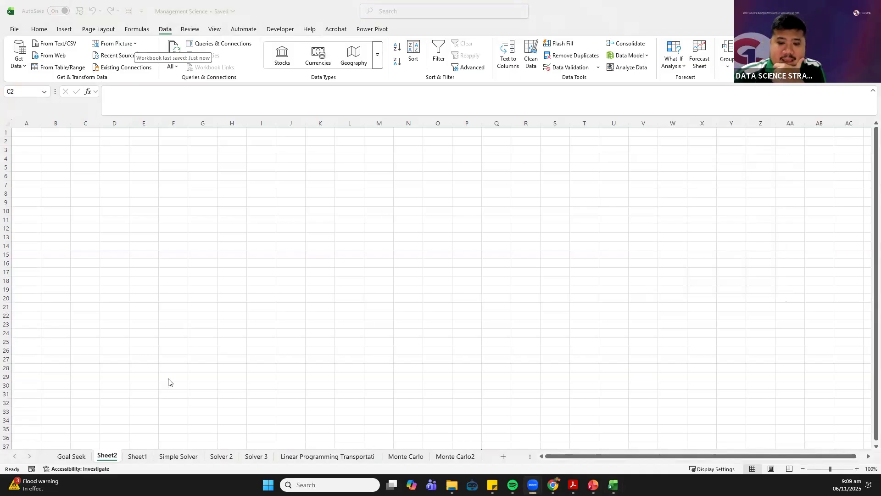
On the Goal Seek sheet, highlight the Total Budget Spent label and amount in B4:C4 with yellow fill
click(71, 457)
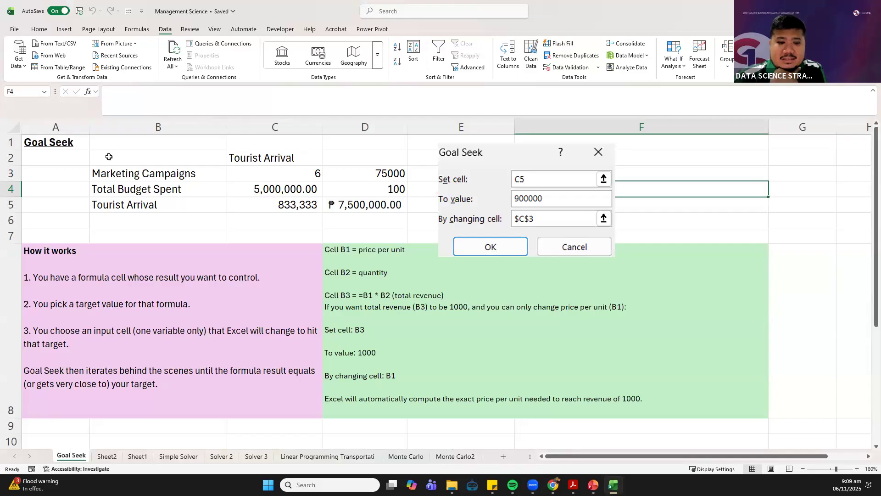
drag(112, 157, 274, 209)
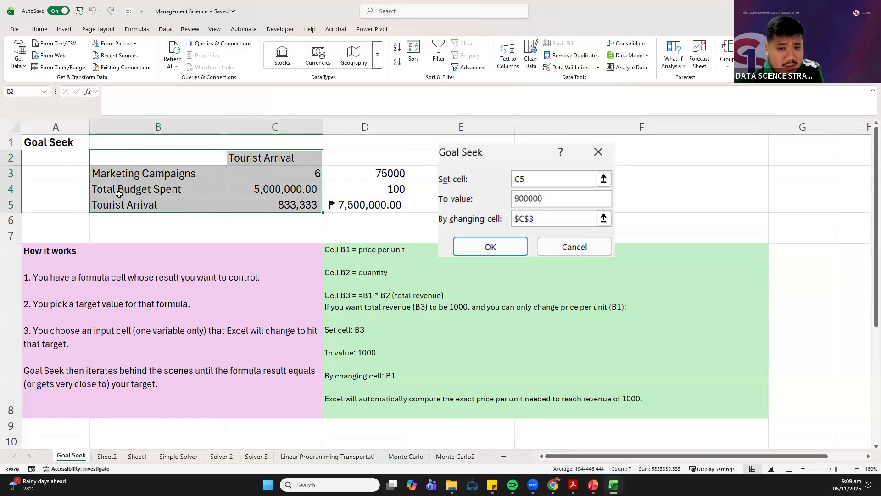
drag(165, 189, 271, 185)
click(40, 30)
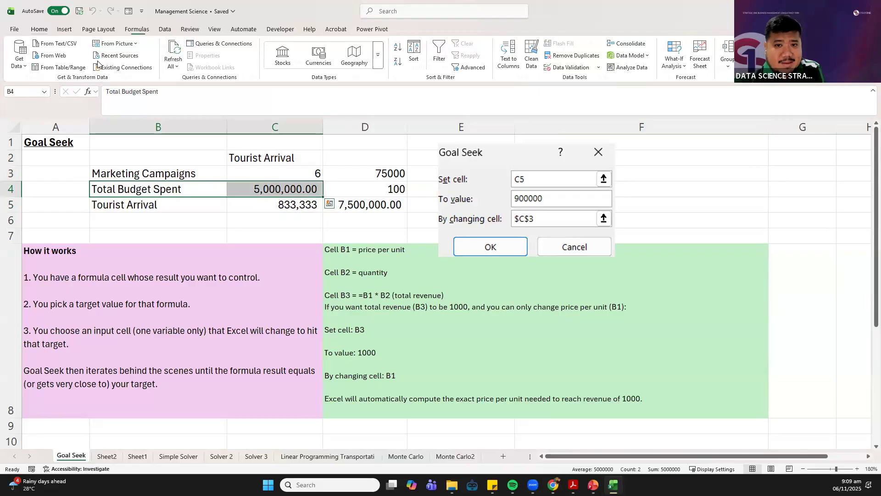
click(156, 65)
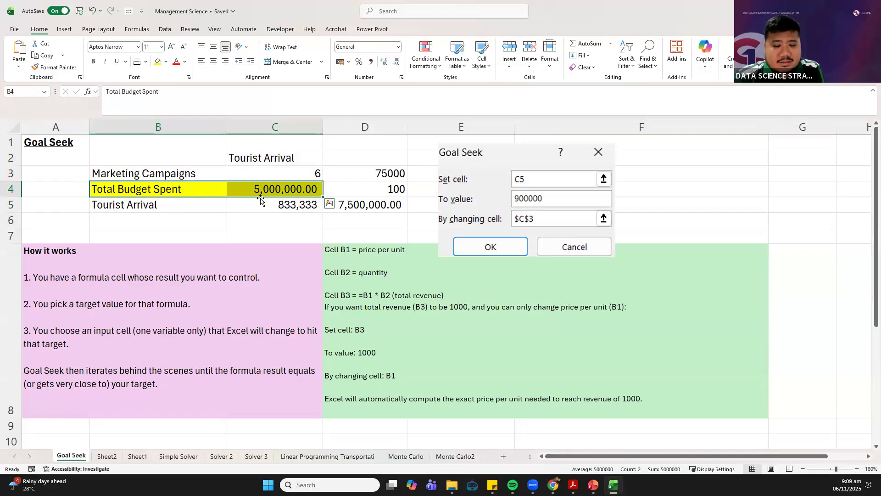
Examine the Tourist Arrival formula in C5 and the Marketing Campaigns and Total Budget Spent entries it depends on
click(264, 204)
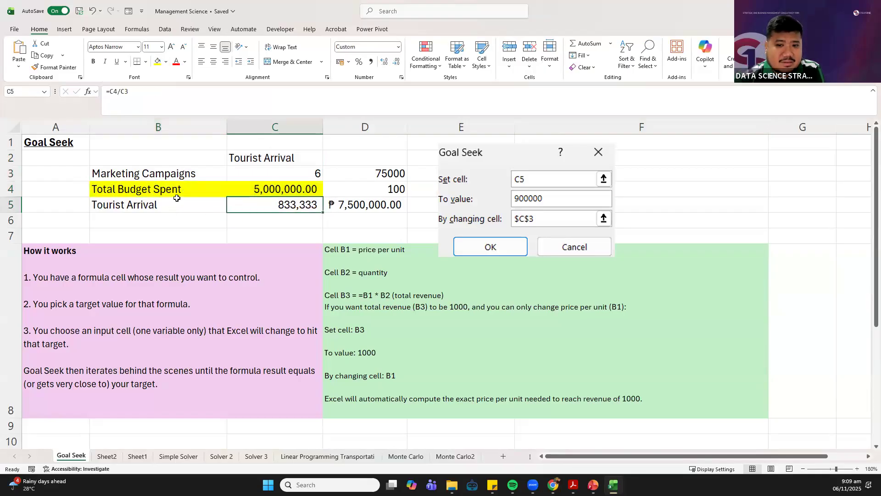
click(154, 209)
drag(167, 175, 224, 179)
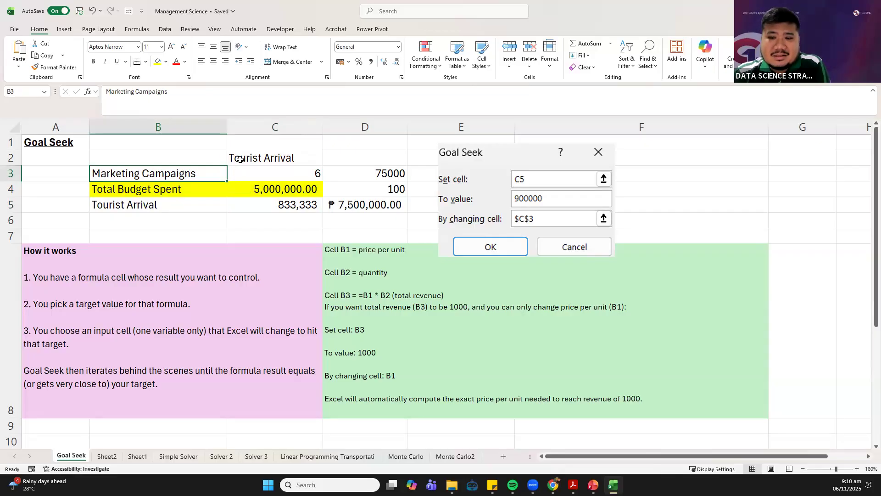
click(221, 189)
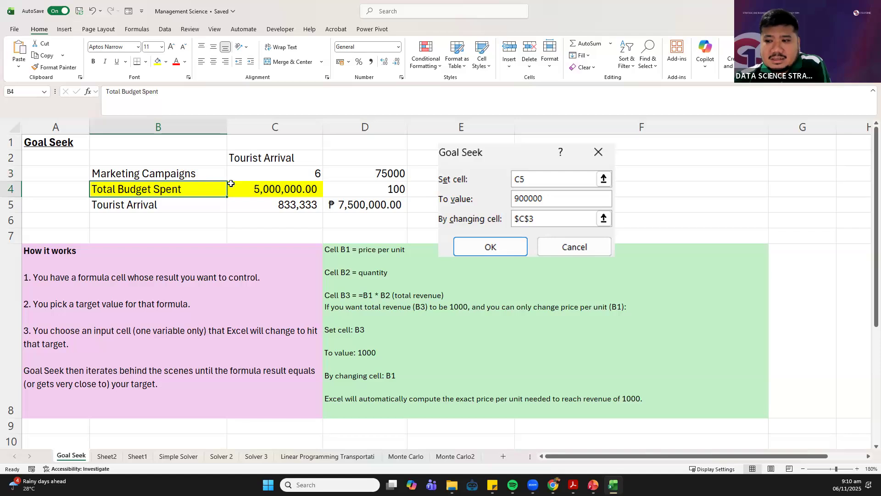
drag(220, 172, 256, 171)
click(199, 173)
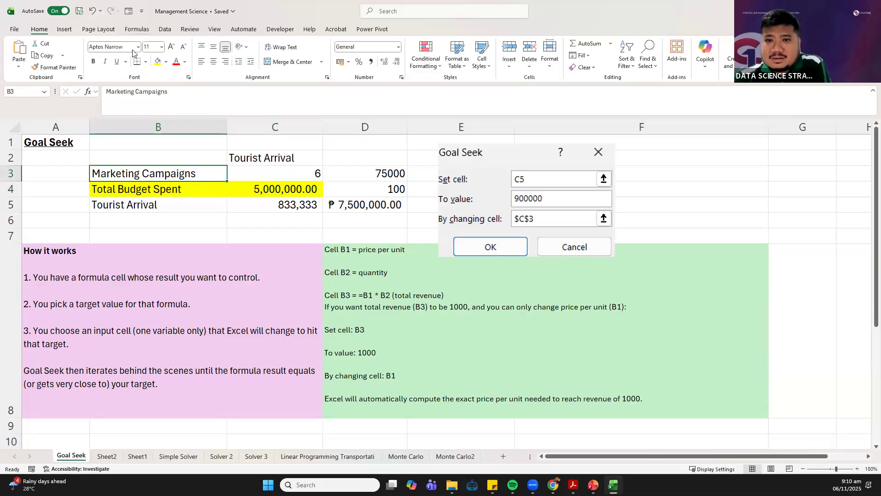
Start a Goal Seek what-if analysis and make the Tourist Arrival result in C5 the set cell
click(137, 29)
click(36, 31)
click(166, 30)
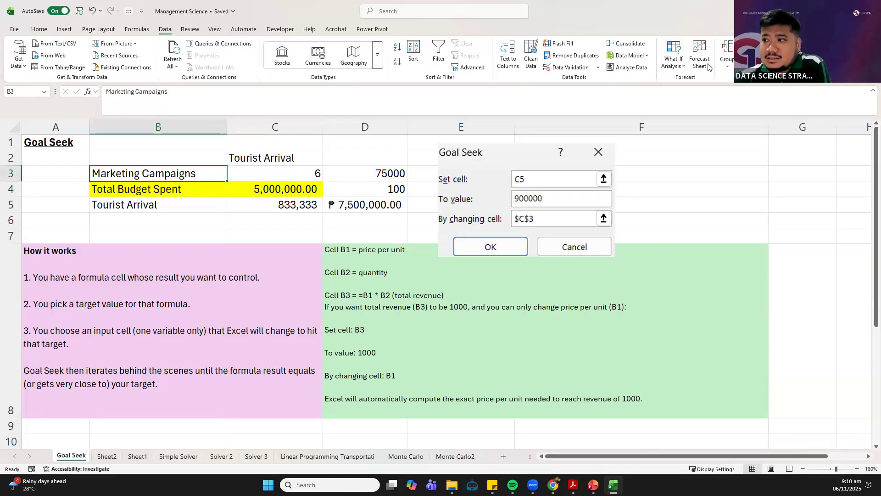
click(684, 68)
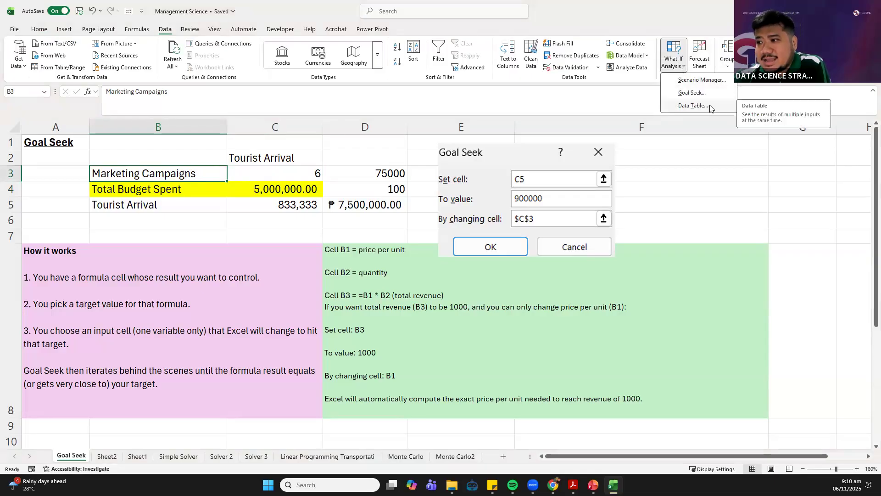
click(683, 93)
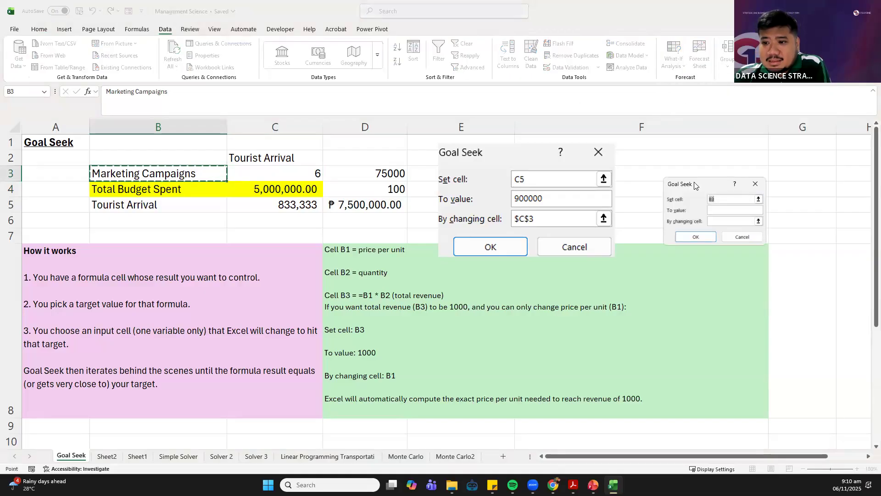
drag(696, 186, 360, 147)
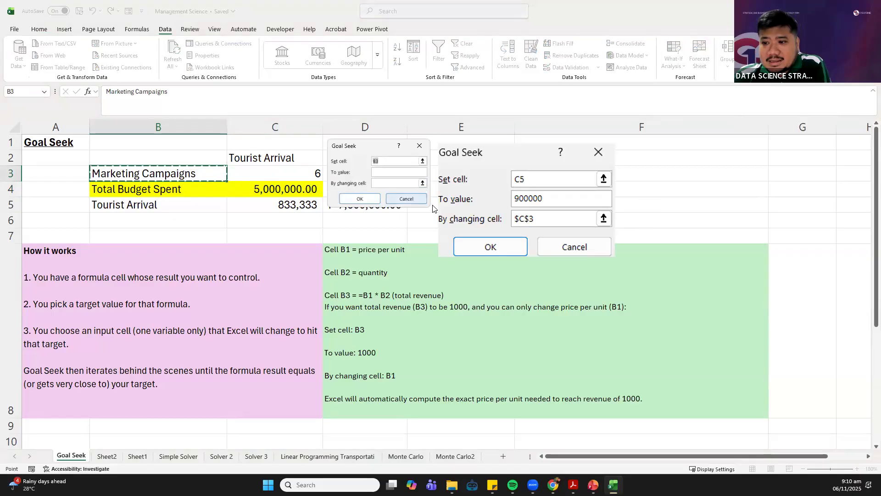
click(398, 157)
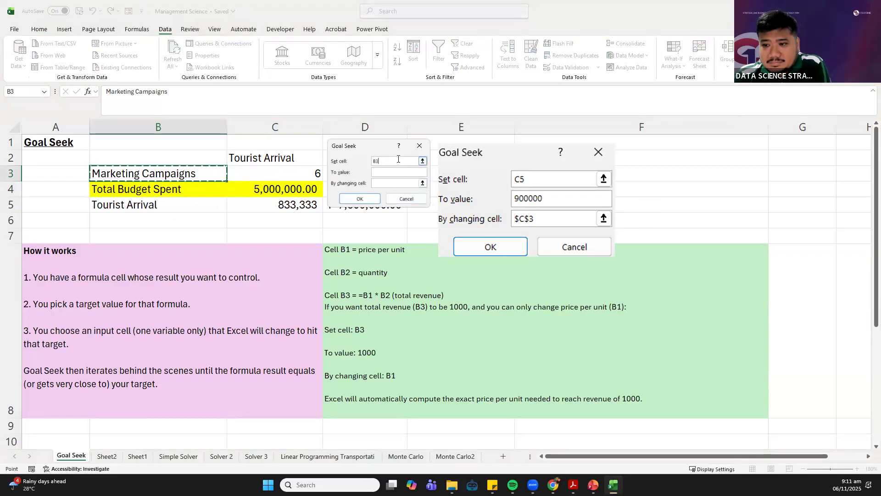
key(BackSpace)
key(BackSpace)
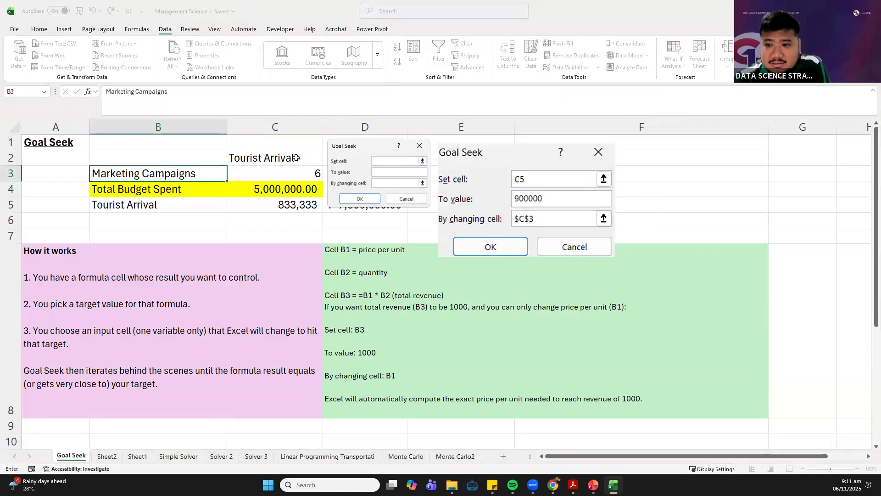
click(265, 206)
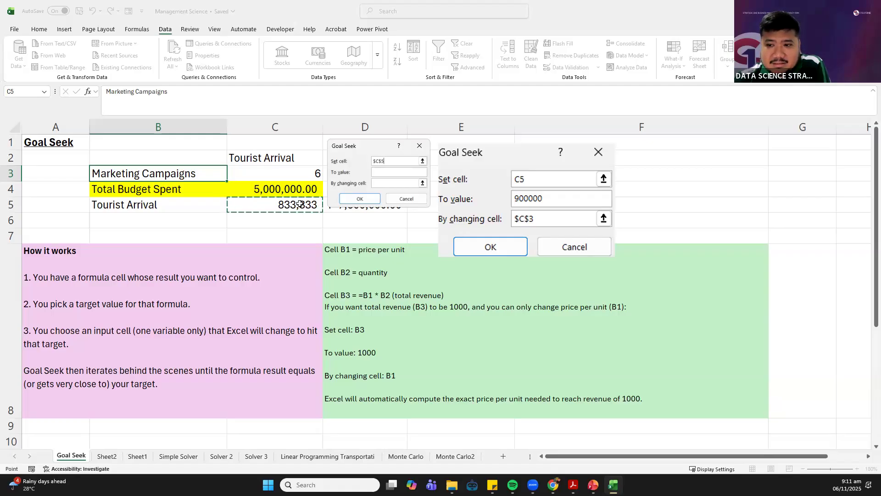
Set the Goal Seek target value to 1500000 and choose the Marketing Campaigns cell C3 as the changing cell
click(385, 171)
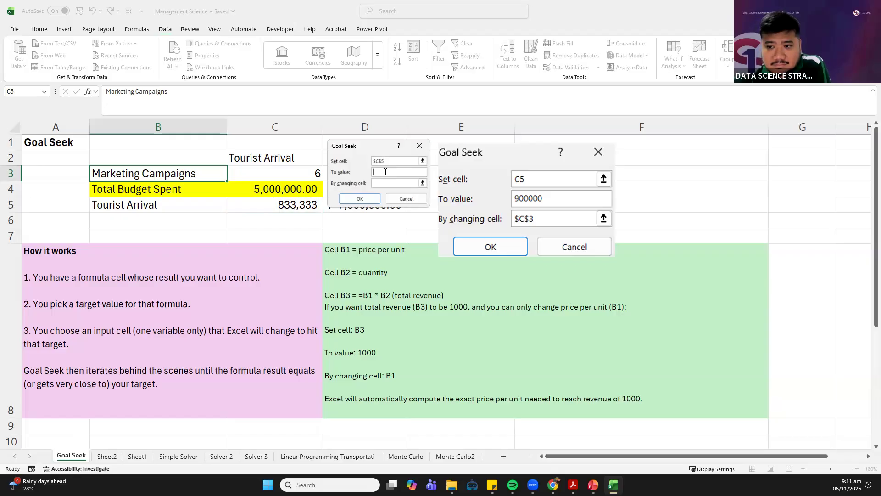
text(900)
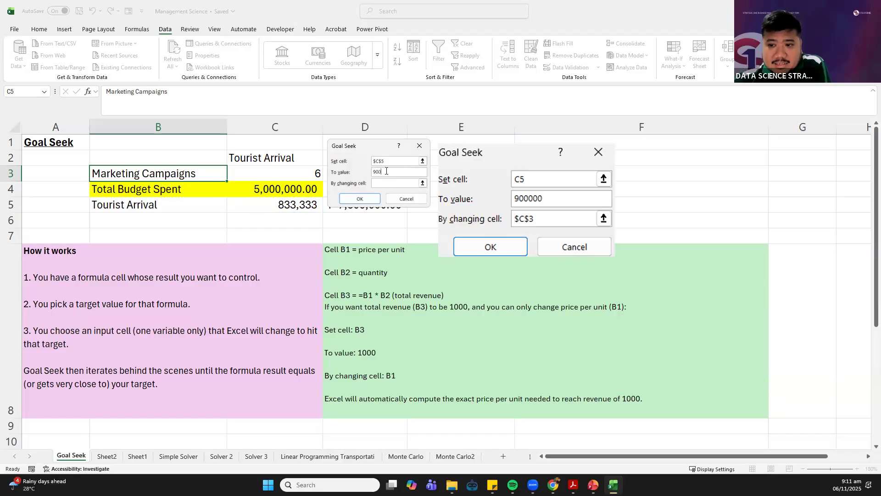
key(BackSpace)
key(BackSpace)
key(BackSpace)
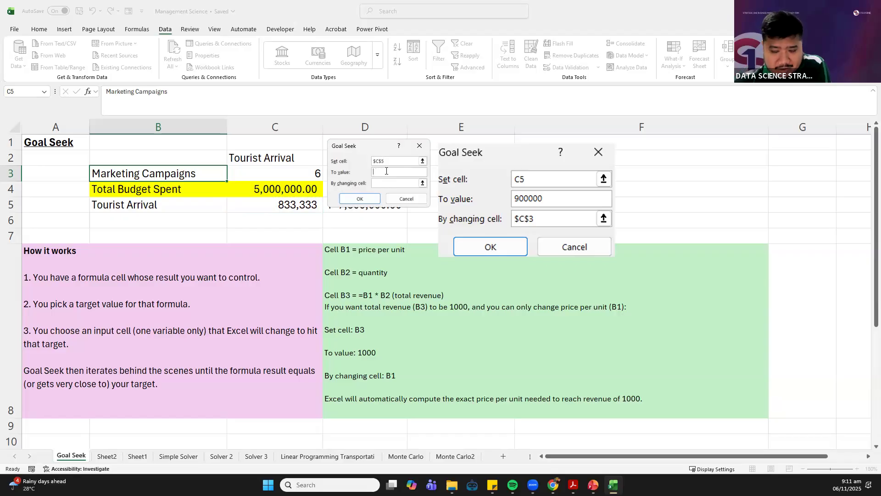
text(1500000)
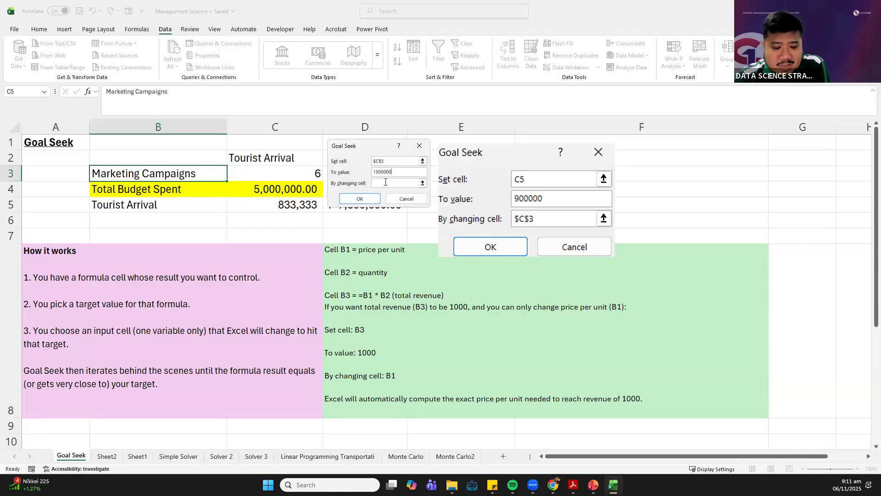
click(388, 182)
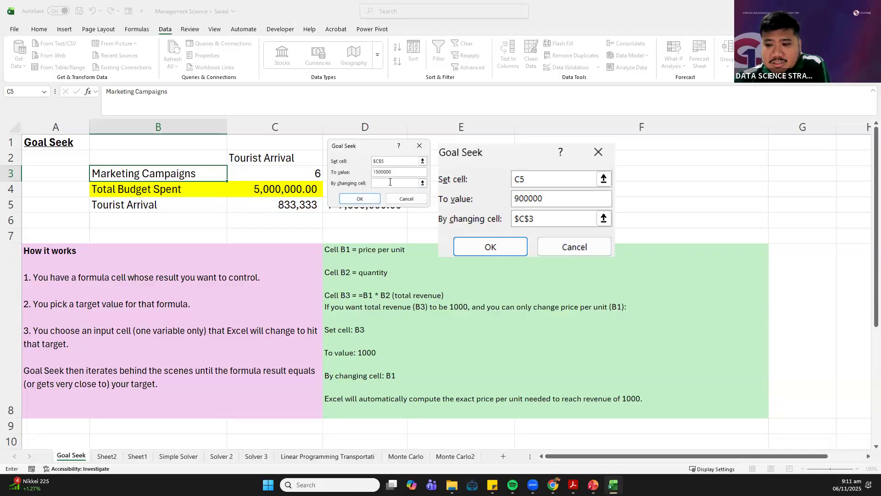
click(294, 175)
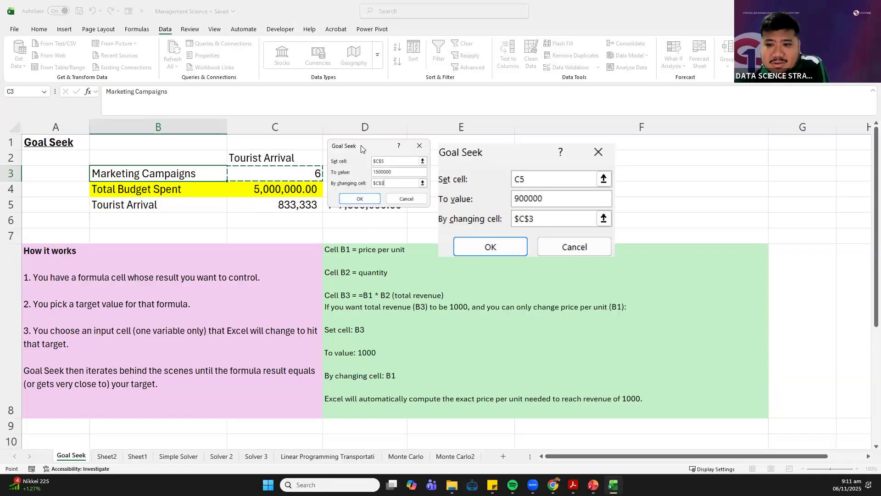
Run Goal Seek on the tourist arrivals and discard the solution, restoring the original values
drag(363, 149, 379, 157)
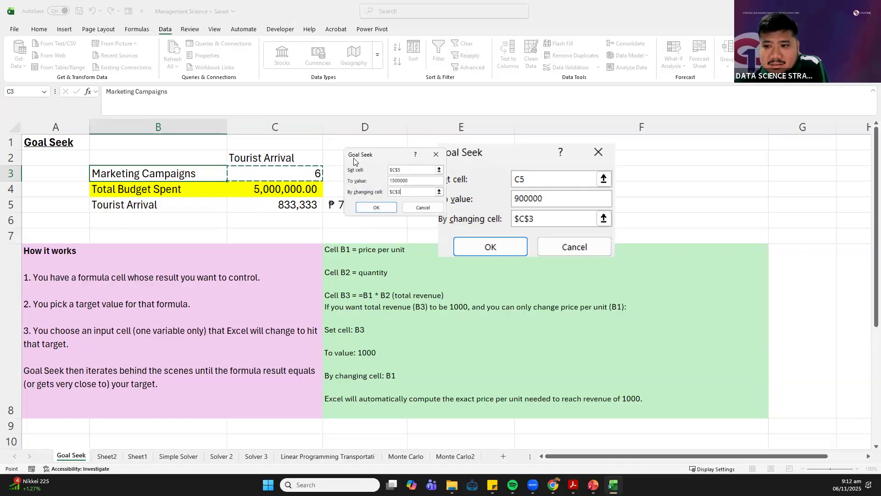
drag(344, 160, 333, 164)
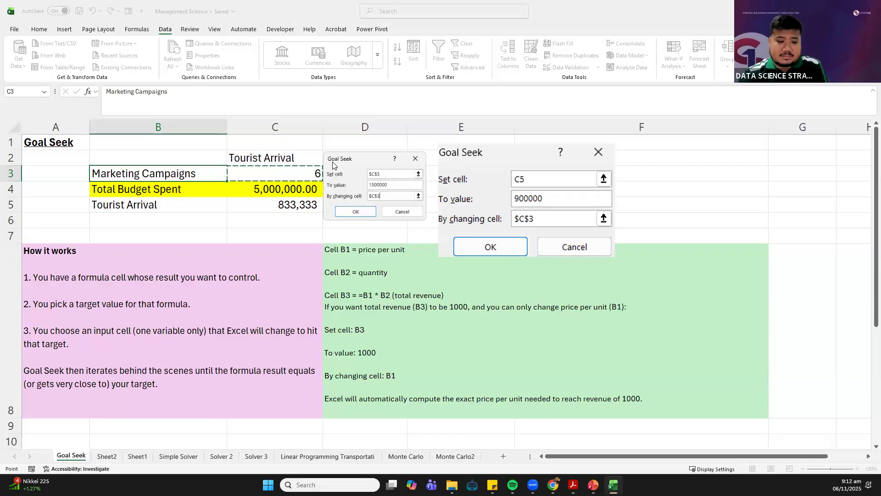
click(349, 211)
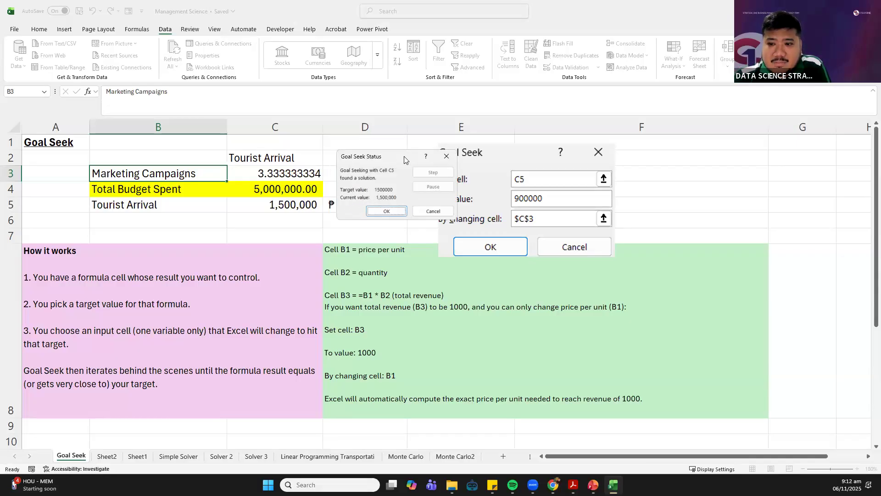
drag(390, 158, 421, 155)
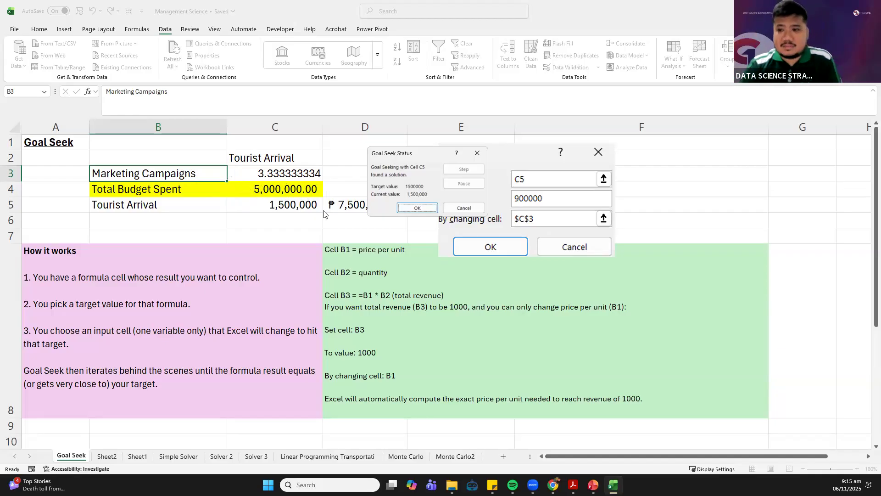
click(472, 208)
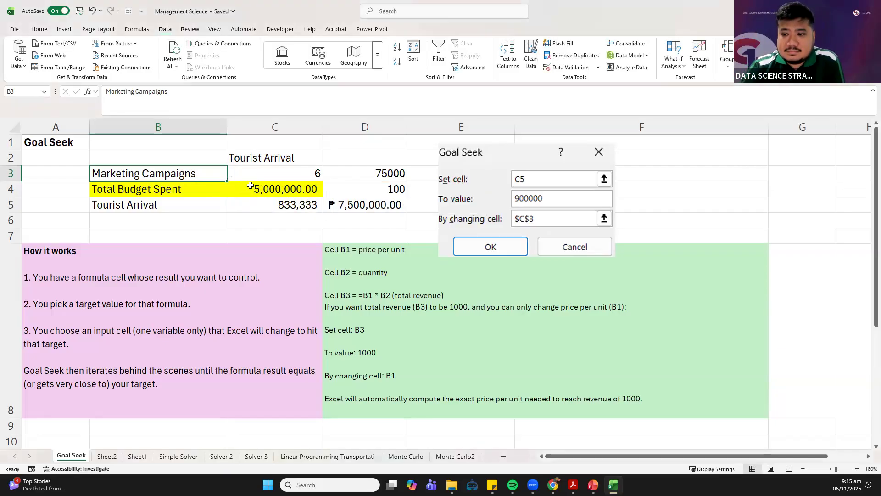
click(245, 248)
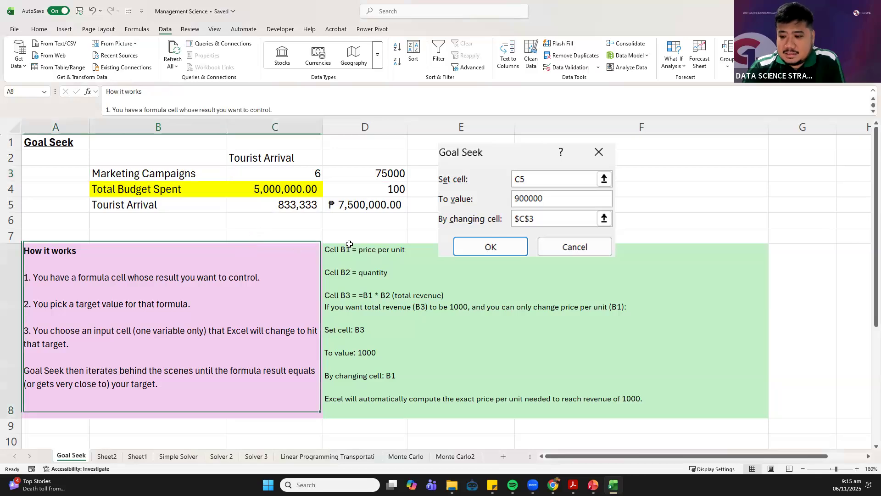
click(291, 200)
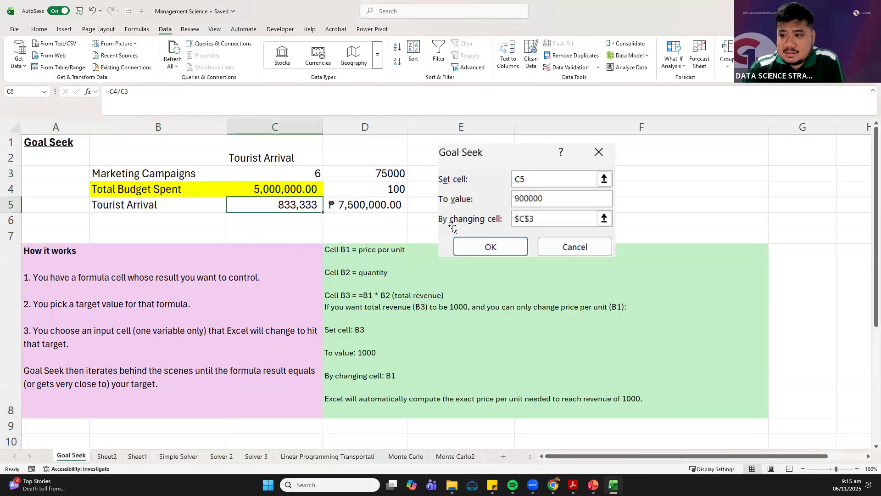
Switch to the Goal-seek slide show in PowerPoint and advance to the Budget Allocation for Health Programs scenario
mouse_move(593, 485)
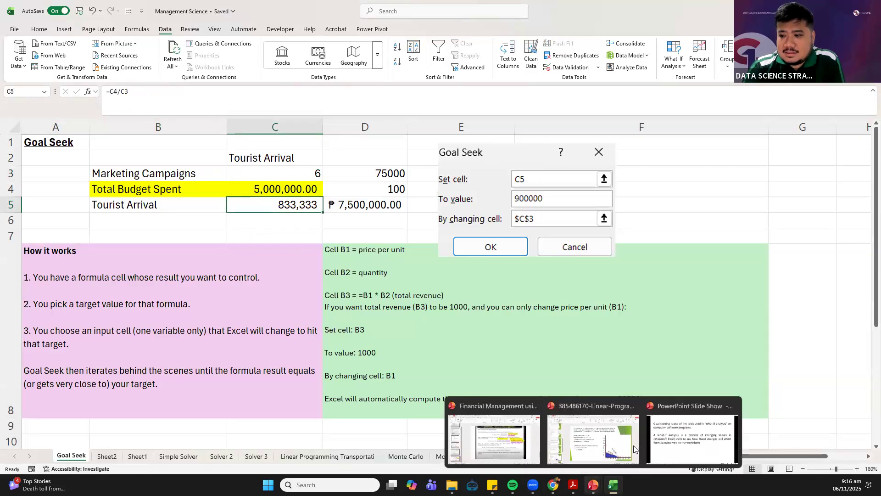
click(675, 437)
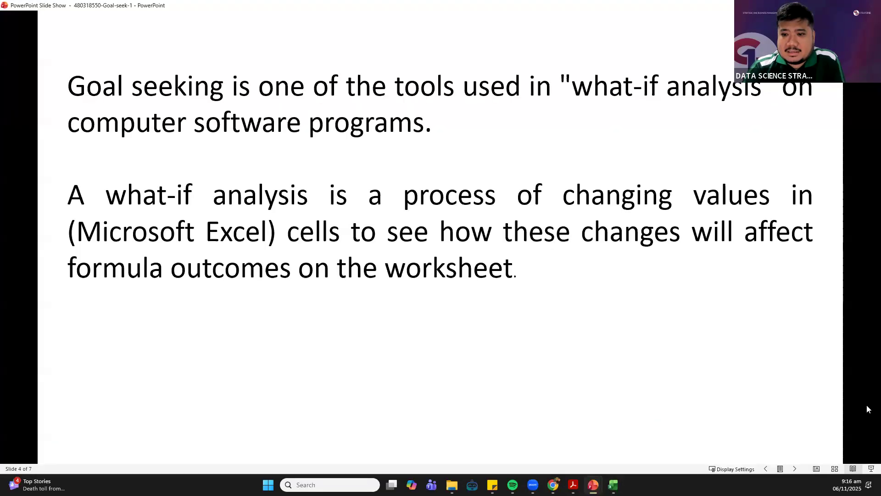
click(739, 295)
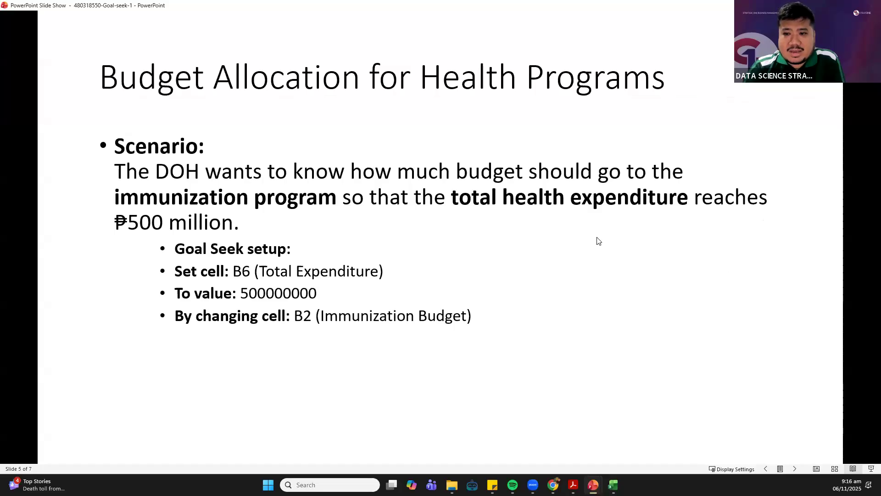
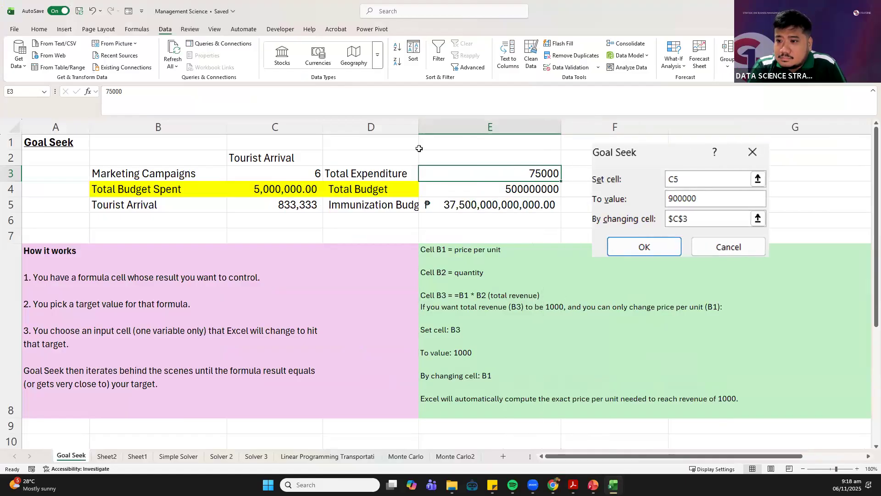
Autofit column D and calculate the Total Expenditure in E3 as 0.3 of the Total Budget in E4
double_click(418, 127)
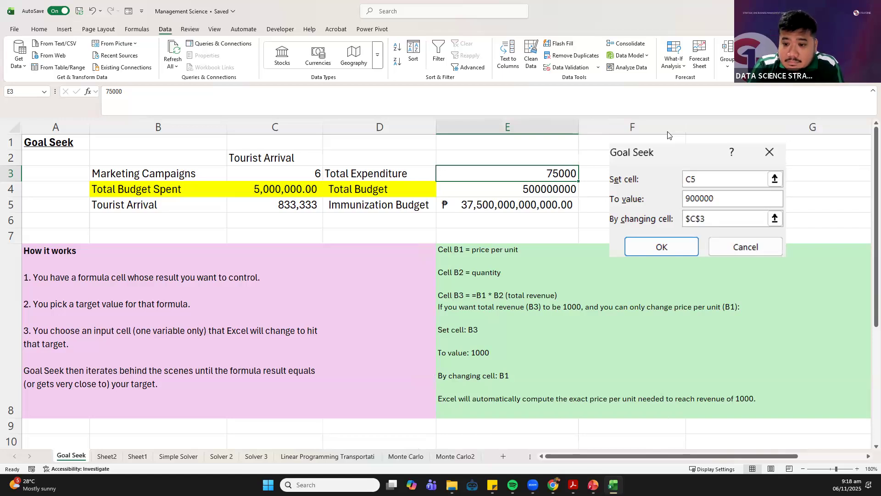
key(super+Down)
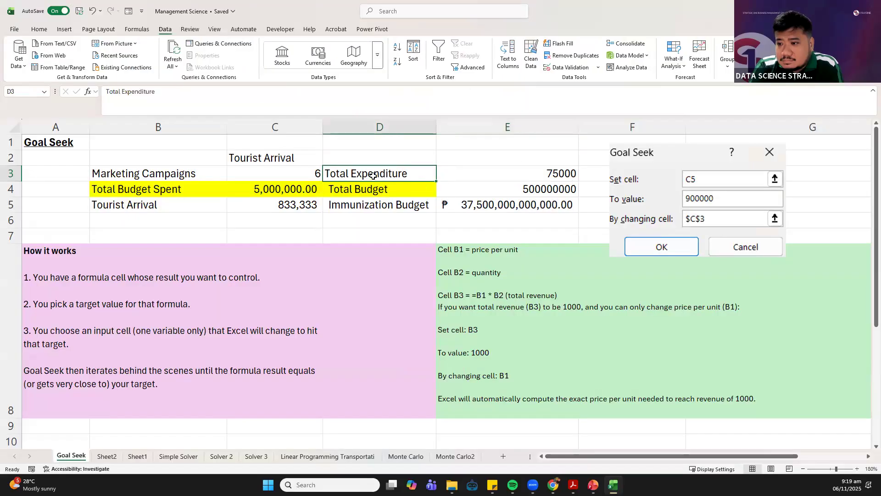
click(494, 175)
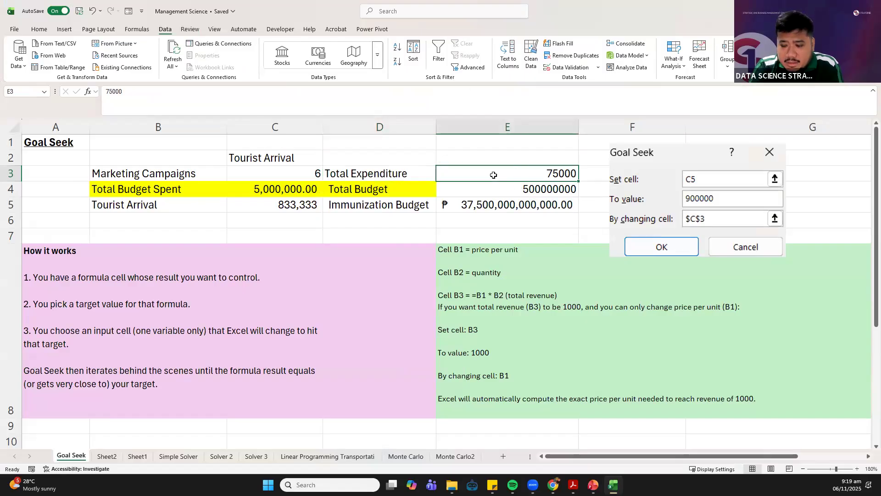
text(=)
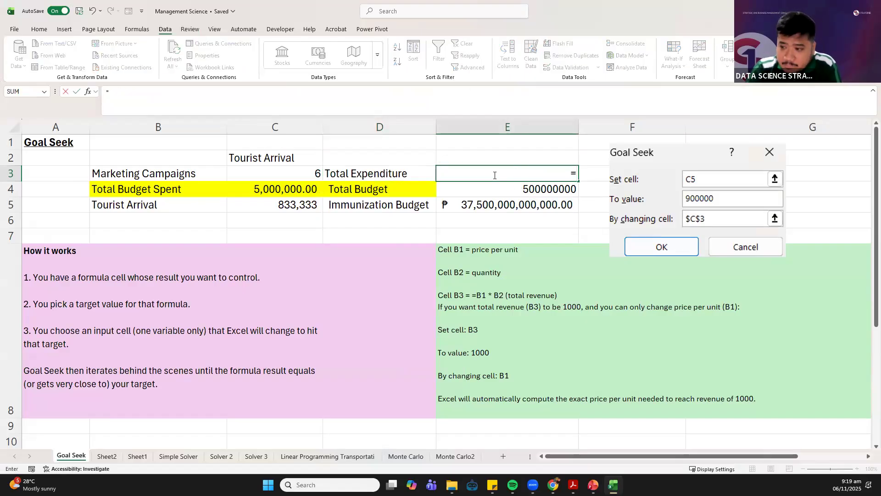
click(503, 187)
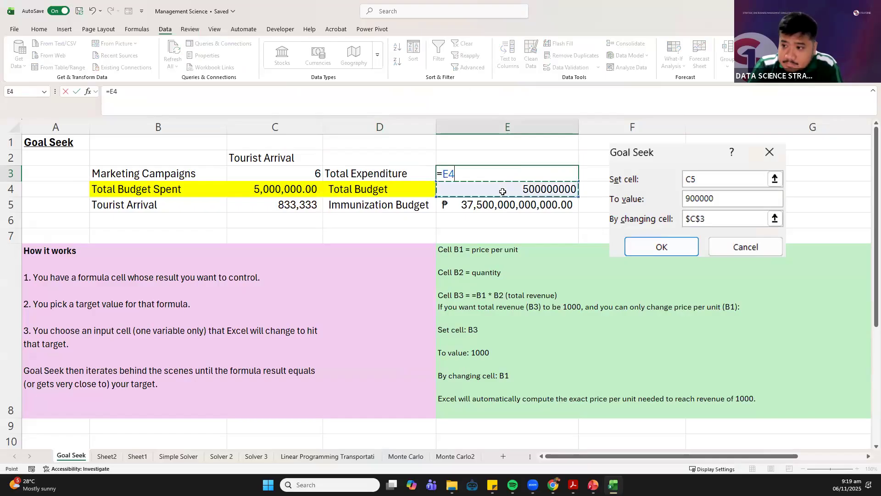
text(*)
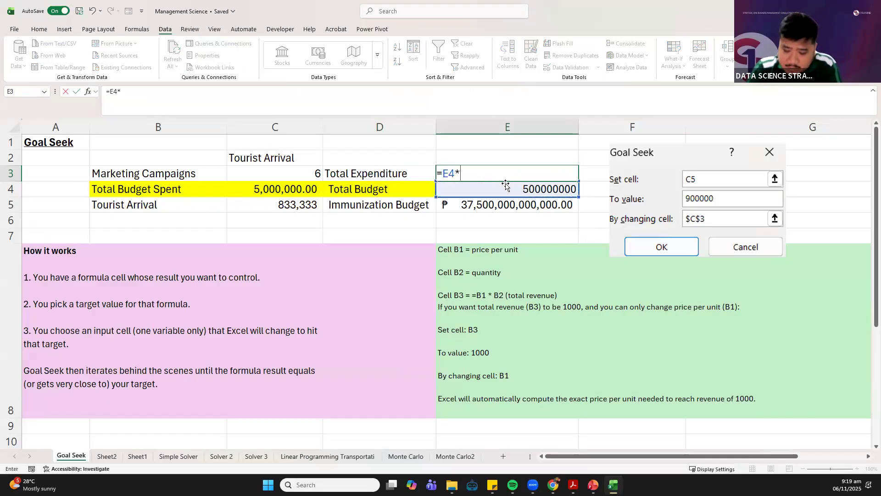
text(.)
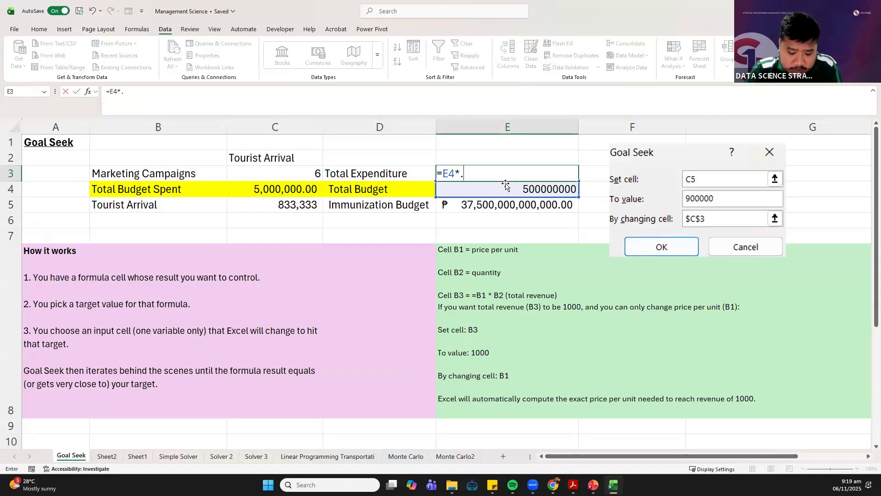
text(3)
key(Return)
Autofit column E and change the multiplier in the Total Expenditure formula in E3 to 0.1
click(566, 173)
double_click(579, 134)
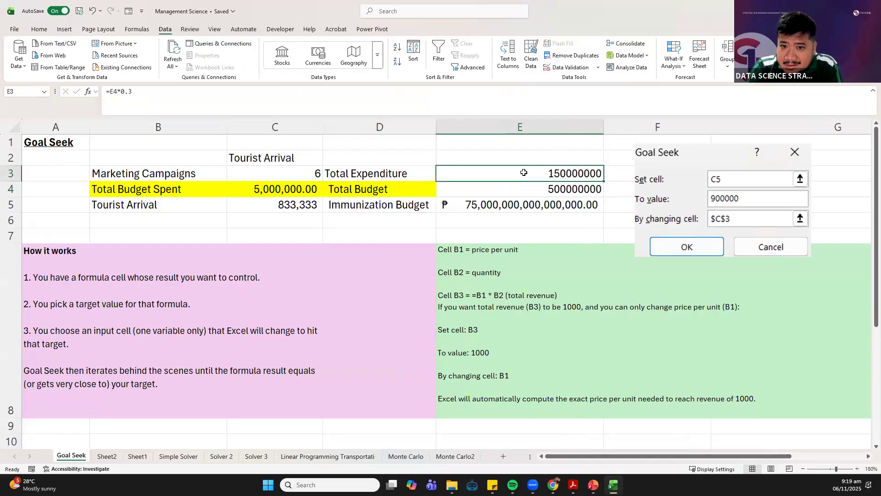
click(238, 97)
key(BackSpace)
text(1)
key(Return)
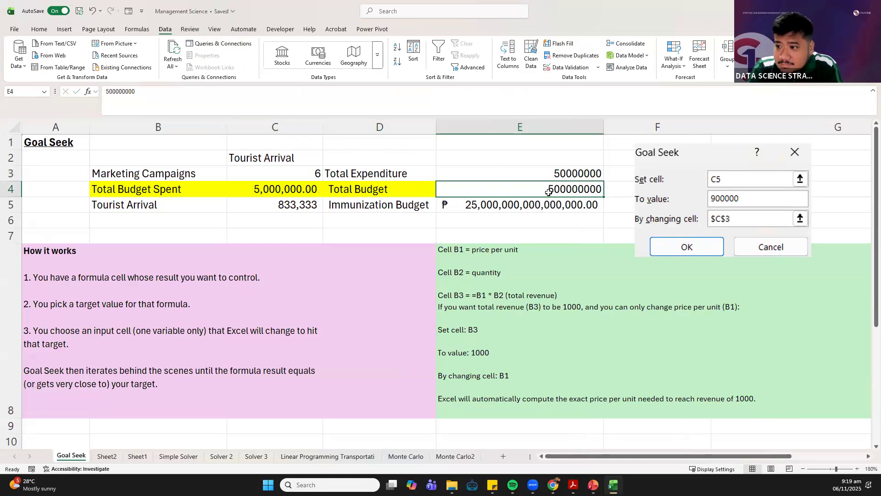
Apply the peso accounting number format to the Total Budget in E4
click(48, 30)
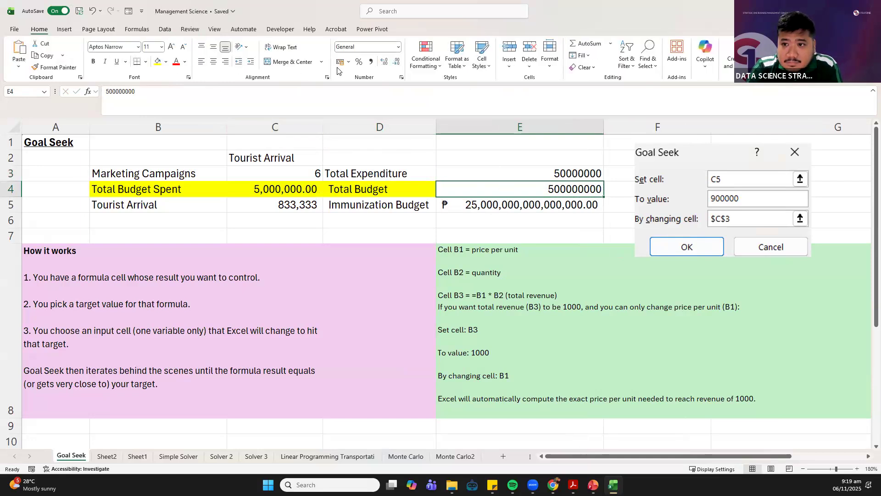
click(342, 63)
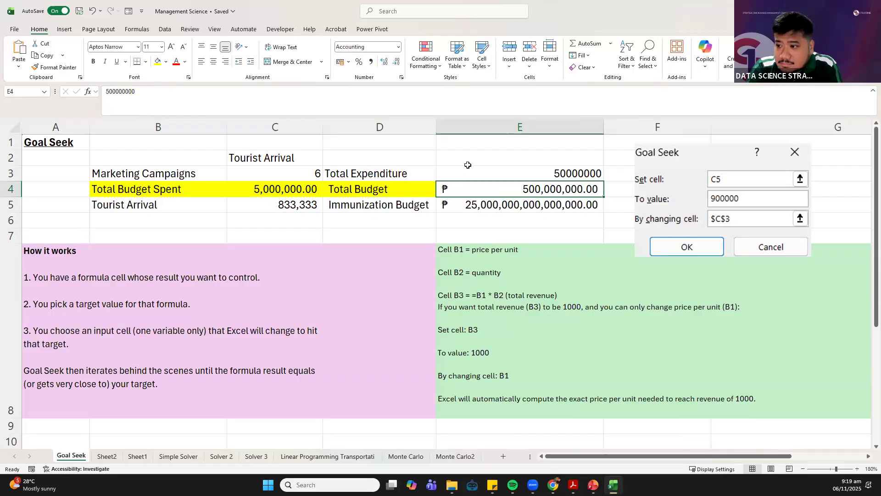
Replace the Immunization Budget formula in E5 with one that takes 20% of the Total Budget in E4
click(486, 206)
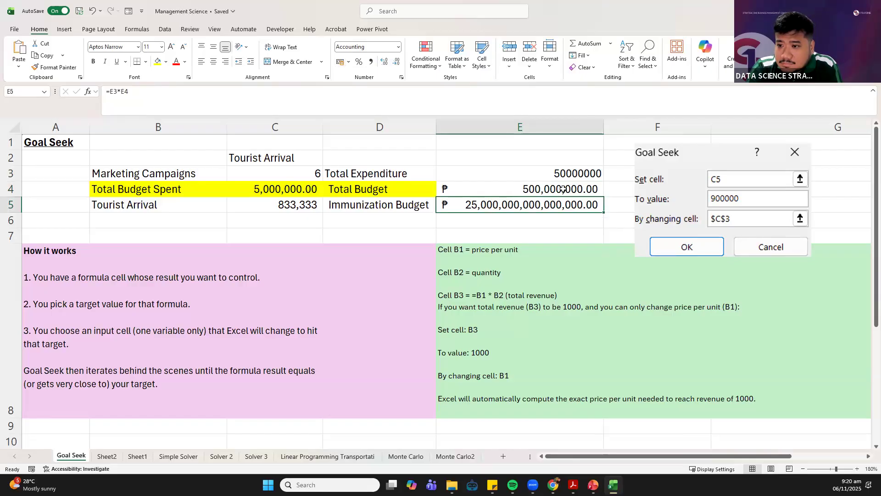
click(147, 92)
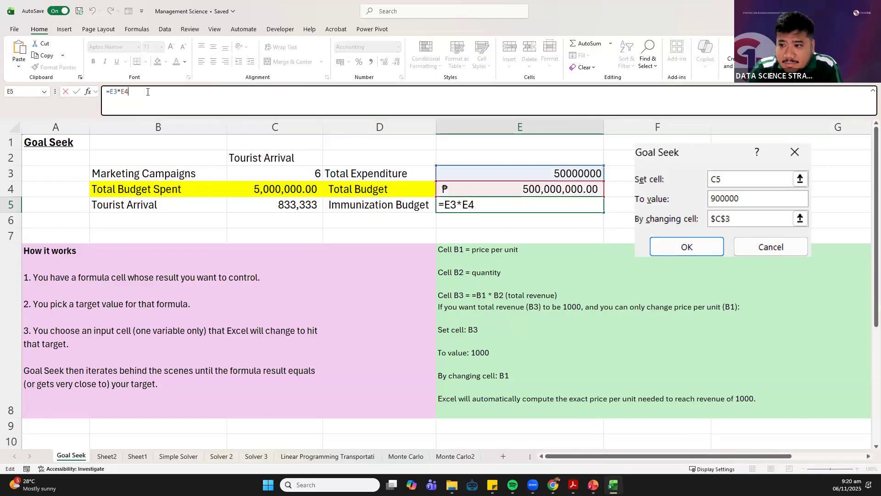
key(BackSpace)
key(BackSpace)
key(BackSpace)
key(BackSpace)
key(BackSpace)
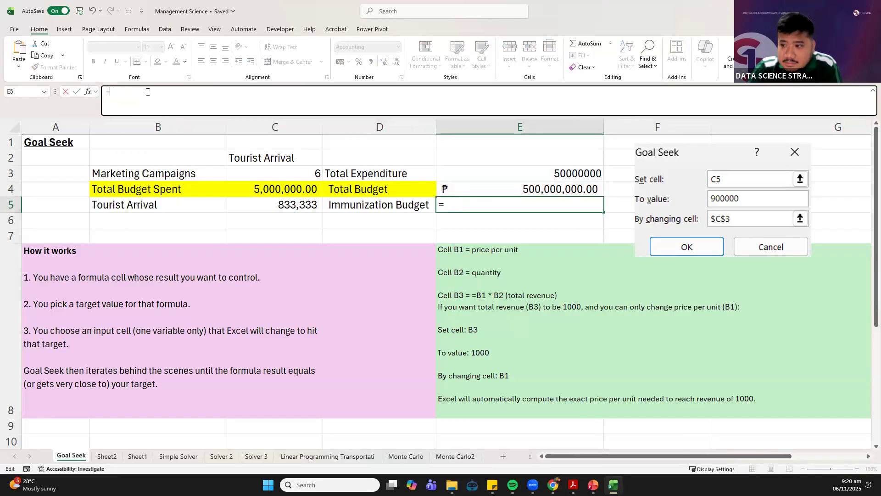
click(535, 189)
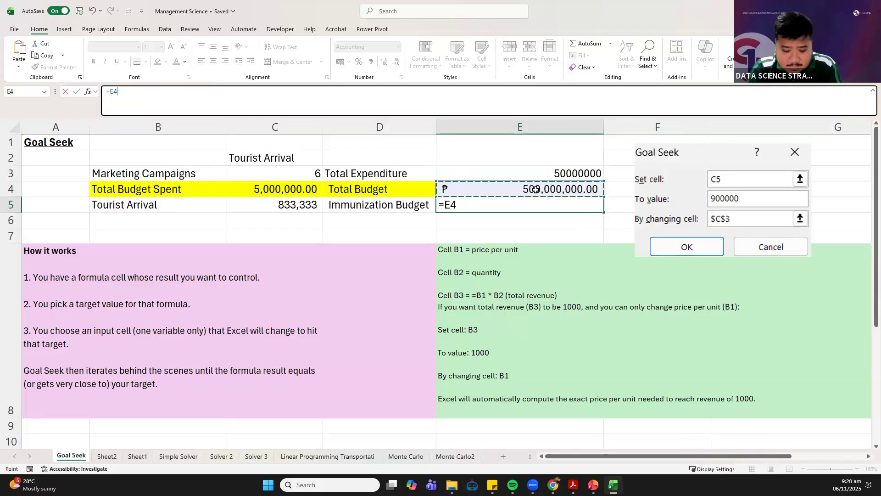
text(*0)
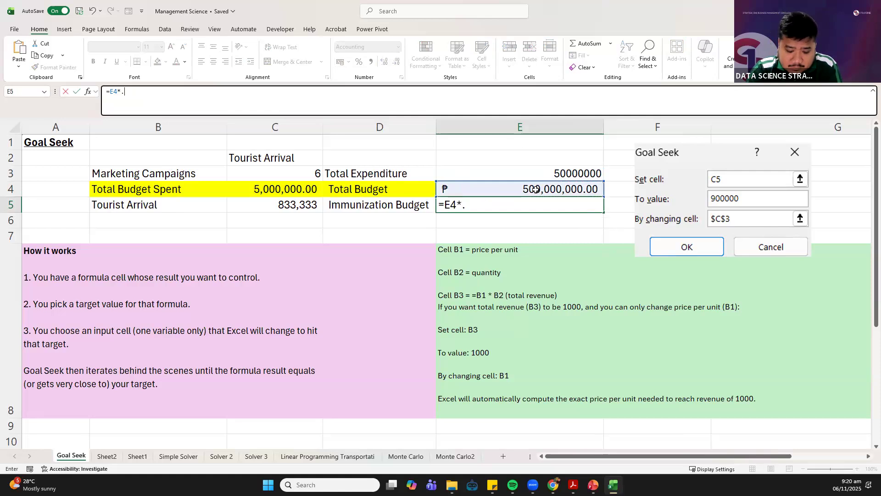
text(.1)
key(Return)
Apply the comma number style to the Total Expenditure amount in E3 and colour its label in D3 red
click(536, 173)
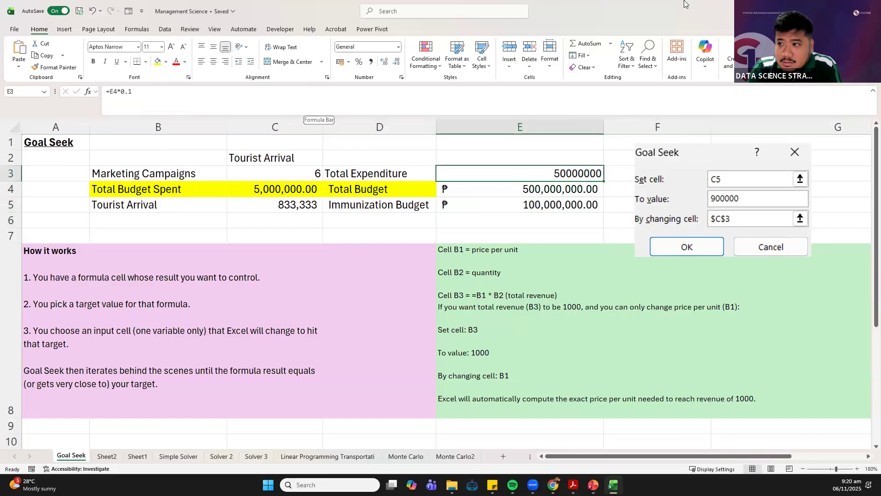
click(370, 62)
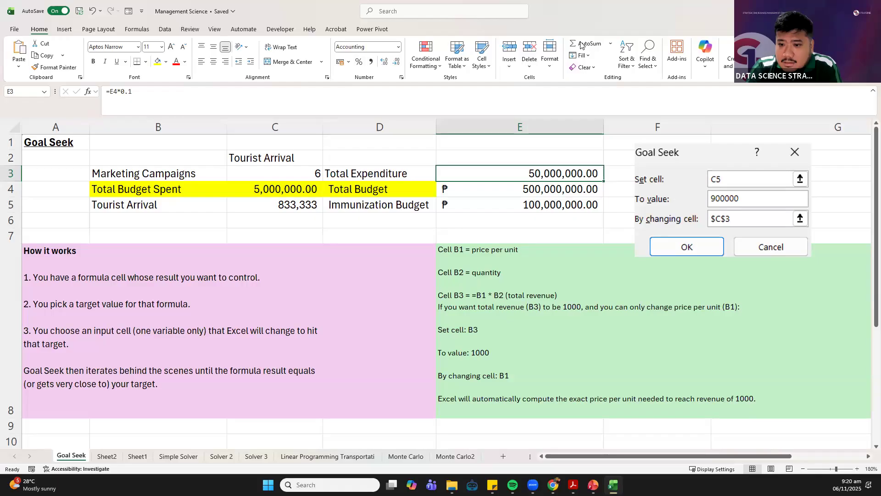
drag(362, 1, 364, 0)
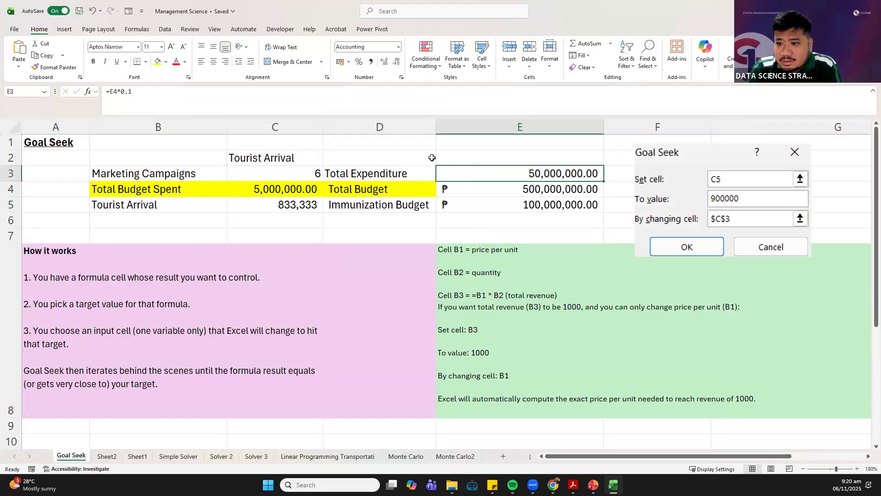
click(344, 173)
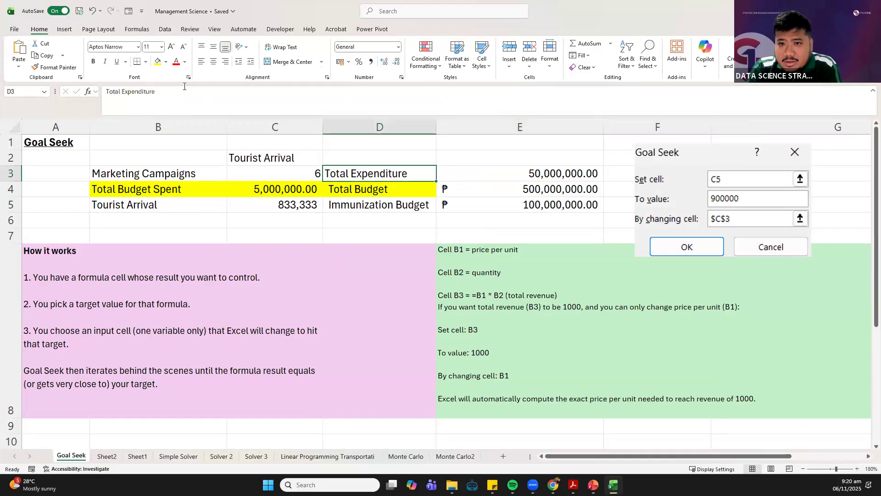
click(176, 62)
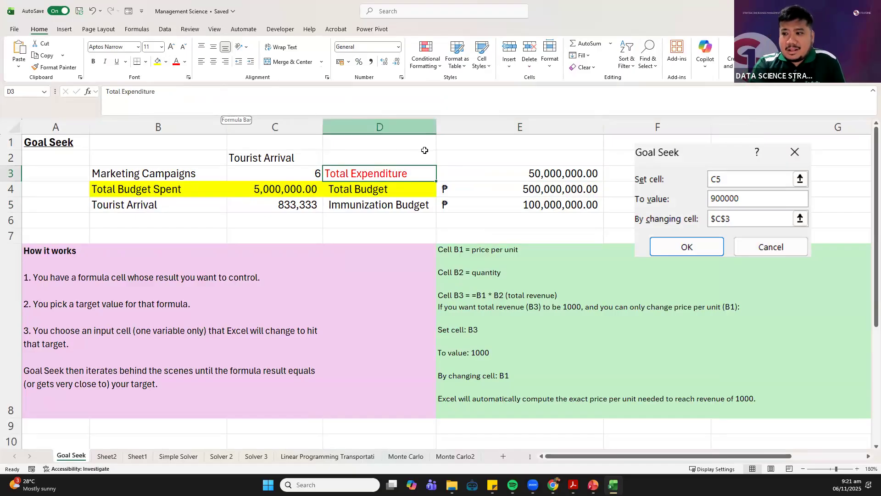
Start a Goal Seek what-if analysis with the Immunization Budget in E5 as the set cell
click(455, 168)
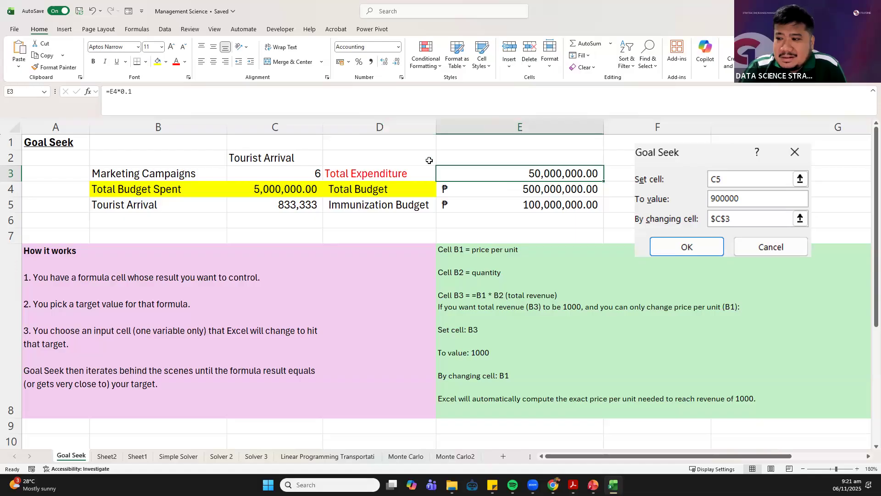
click(69, 29)
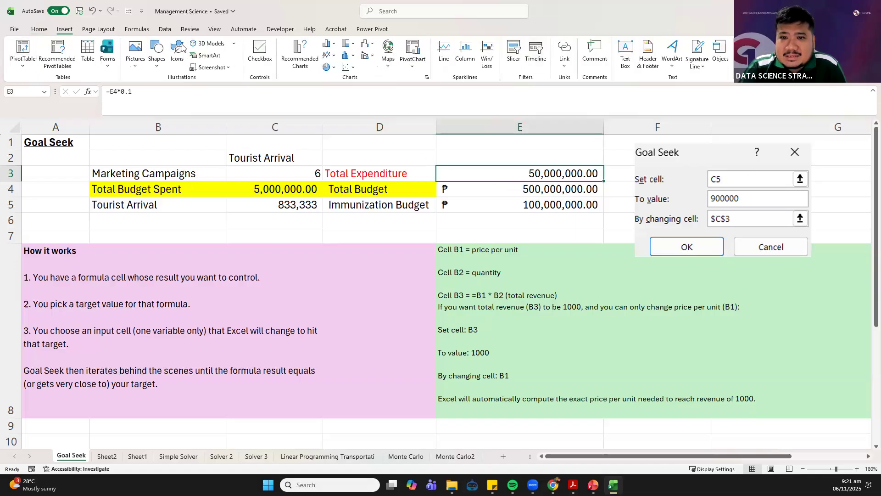
click(165, 29)
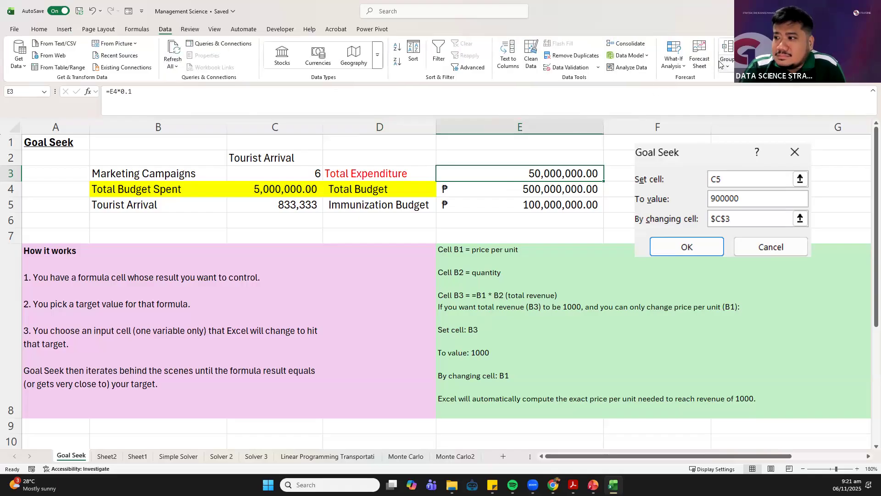
click(674, 62)
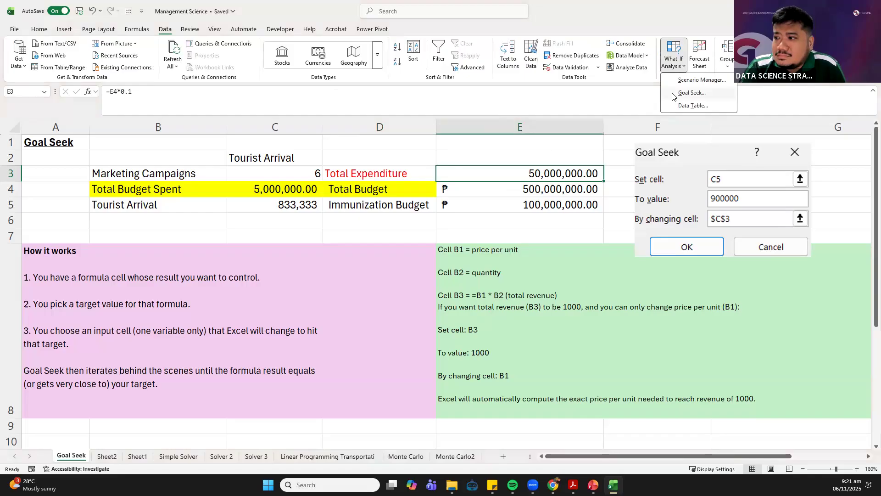
click(684, 93)
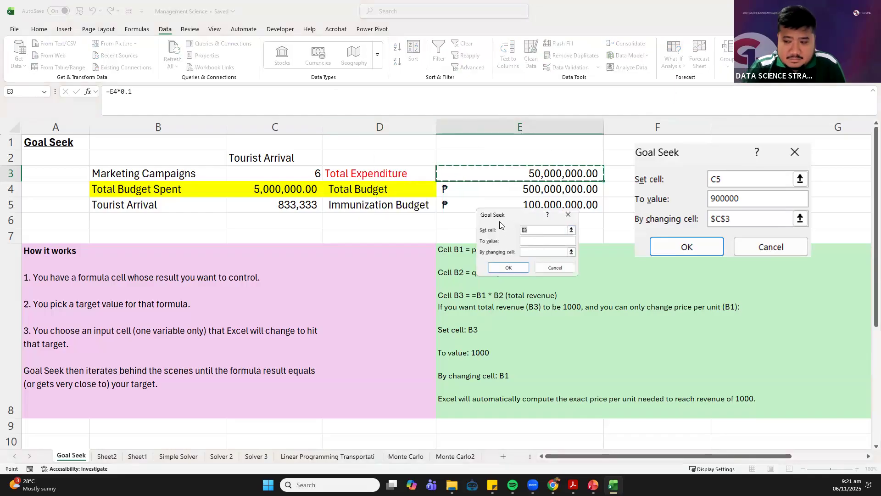
key(BackSpace)
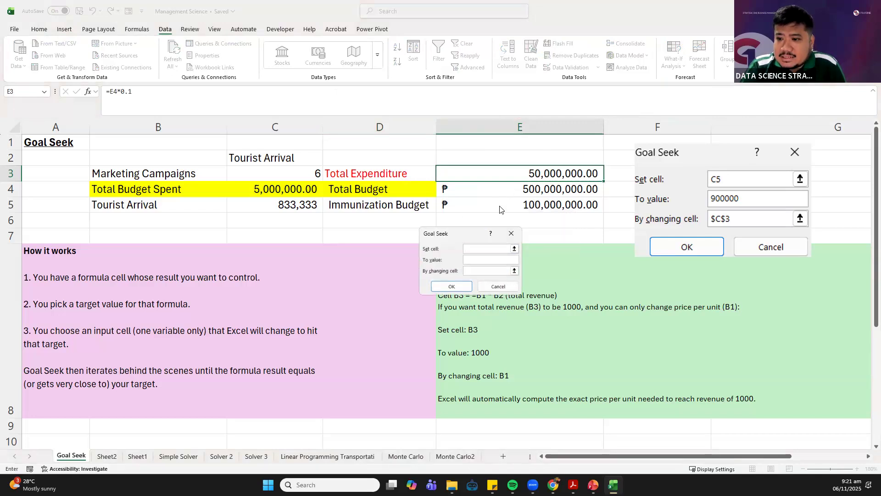
click(499, 208)
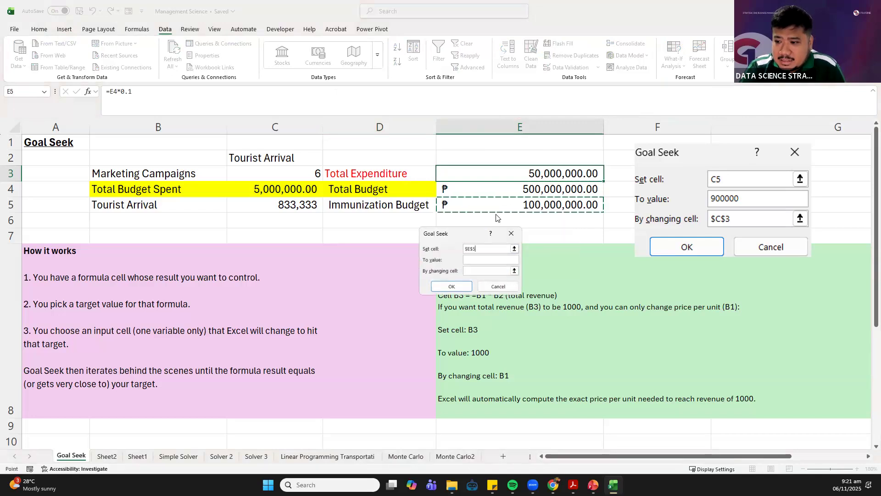
click(483, 260)
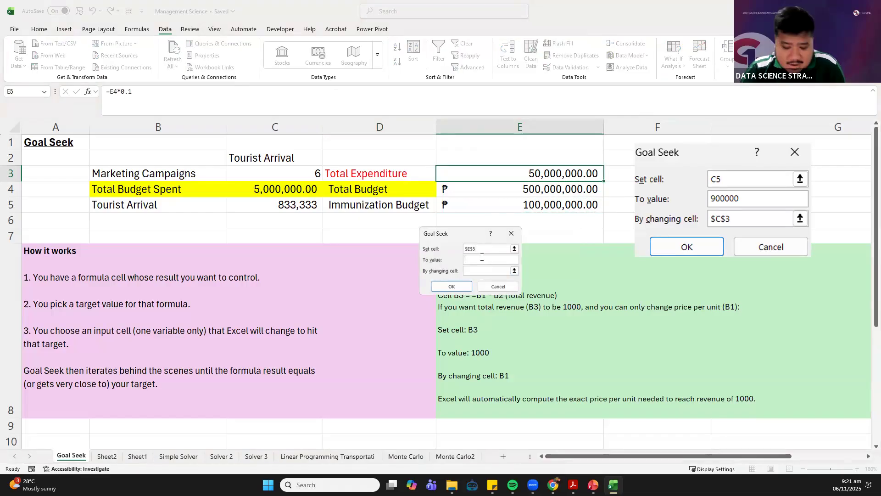
text(500)
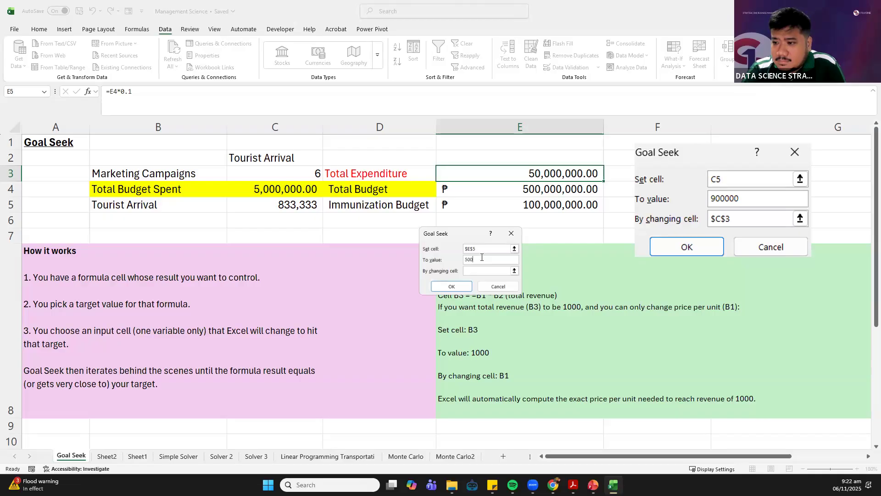
key(BackSpace)
key(BackSpace)
key(BackSpace)
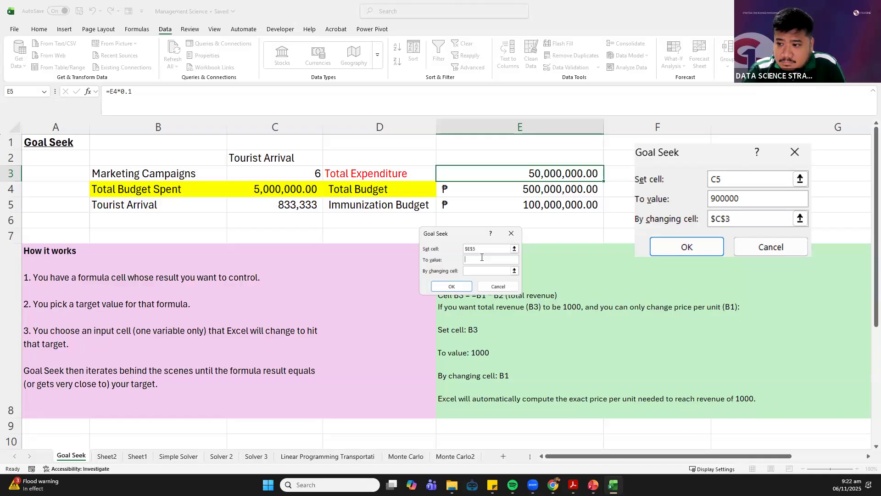
Set the Goal Seek target value to 90000000 with E3 as the changing cell and try to run it
text(9)
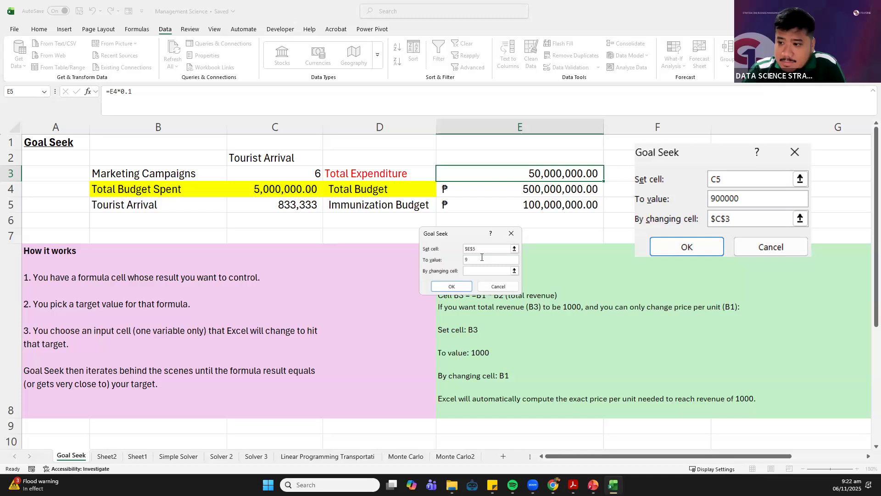
text(00000)
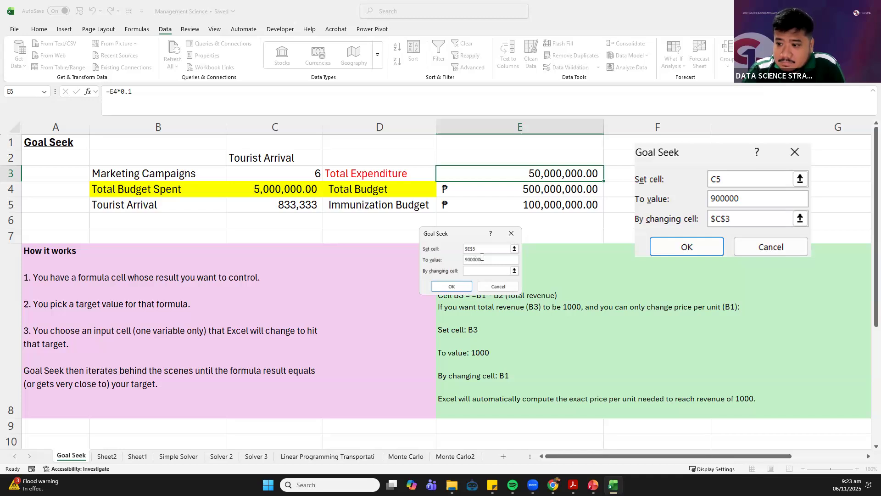
text(00)
click(472, 272)
click(516, 171)
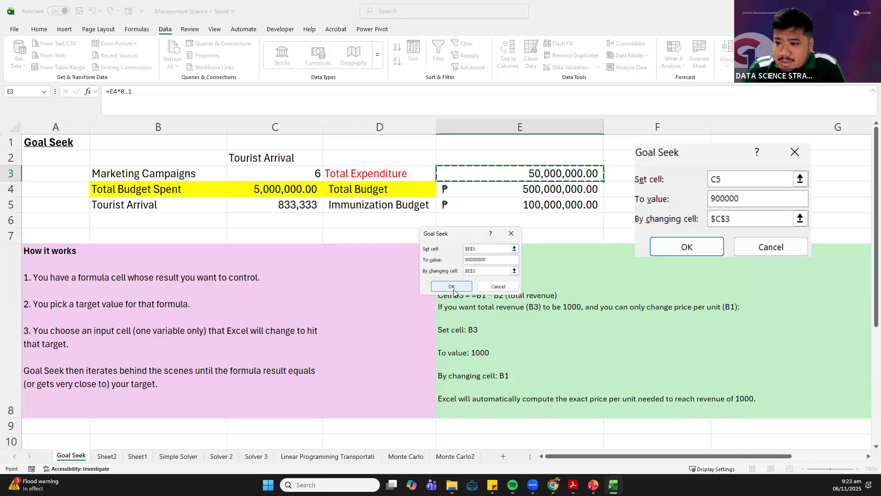
click(452, 288)
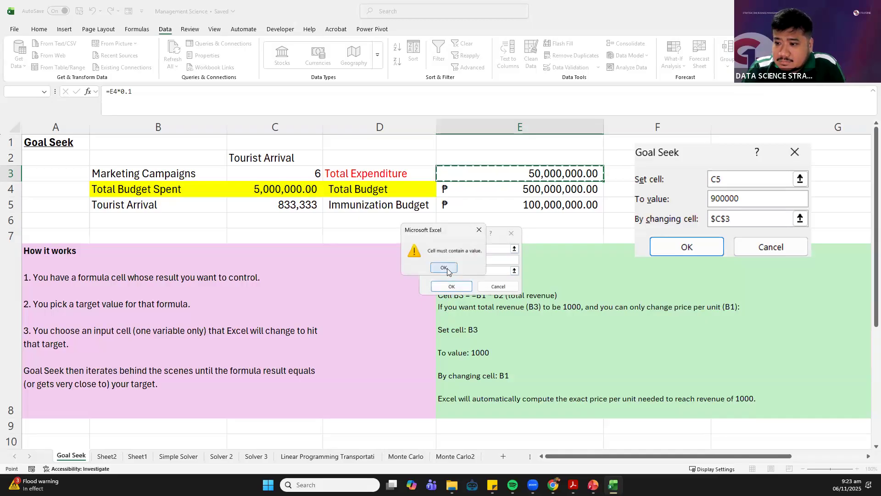
Abandon the open Goal Seek setup and replace the Total Expenditure formula in E3 with the constant 50000000
click(444, 267)
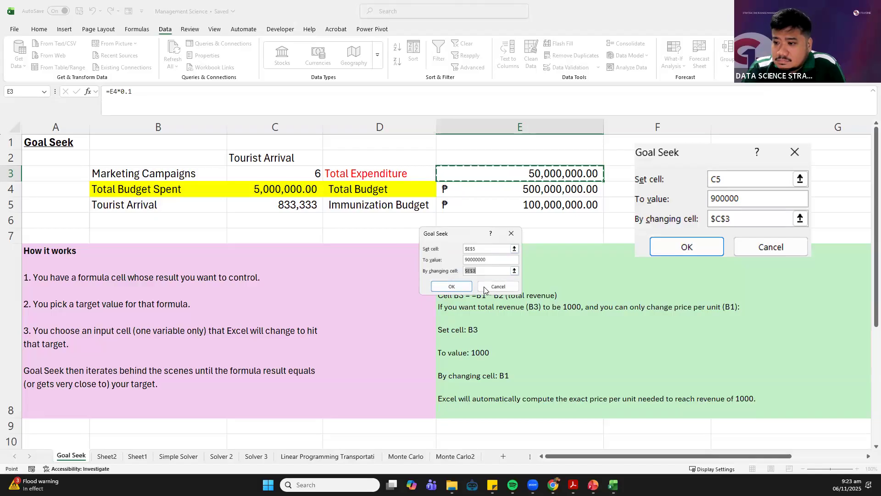
click(484, 286)
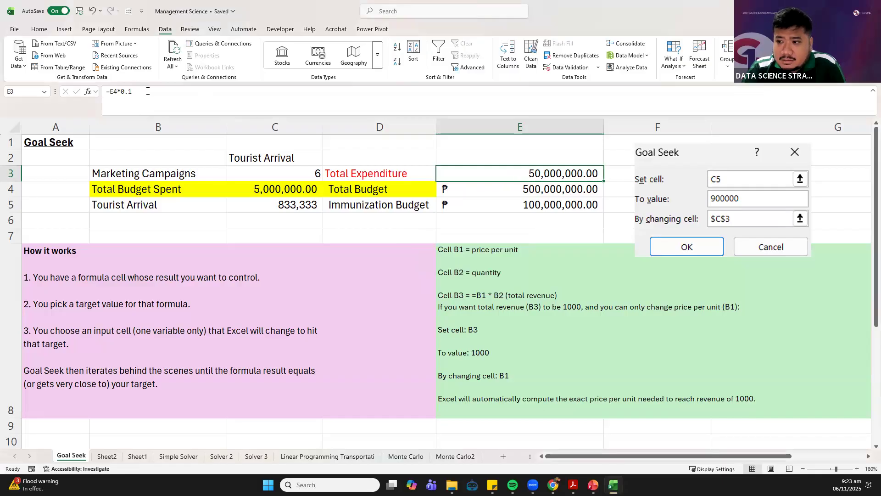
drag(148, 91, 54, 69)
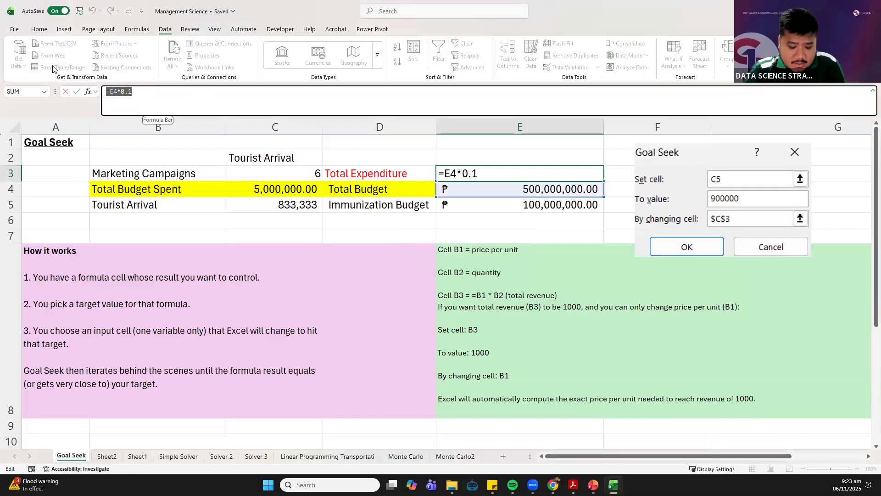
text(50000000)
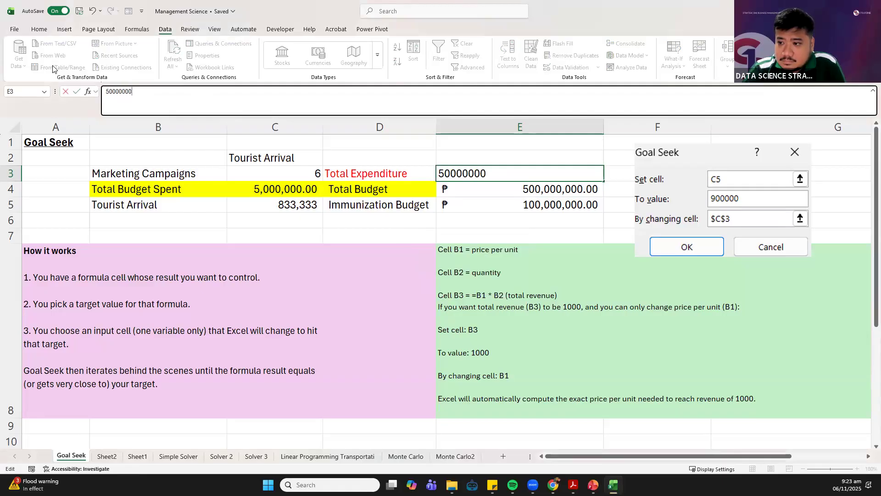
key(Return)
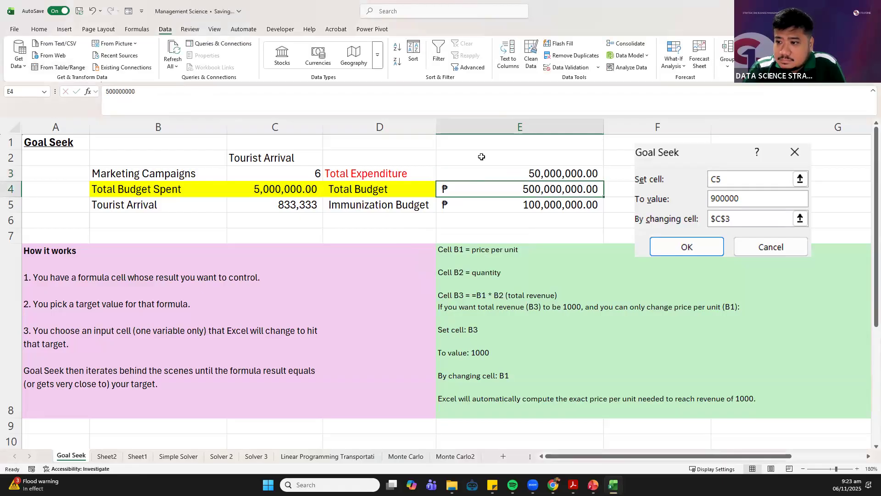
Start a new Goal Seek analysis with the Immunization Budget in E5 as the set cell
click(535, 154)
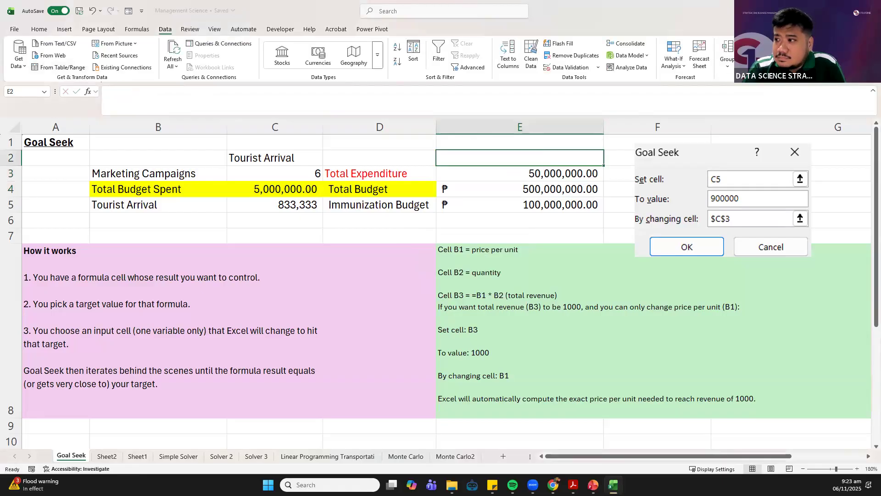
click(679, 65)
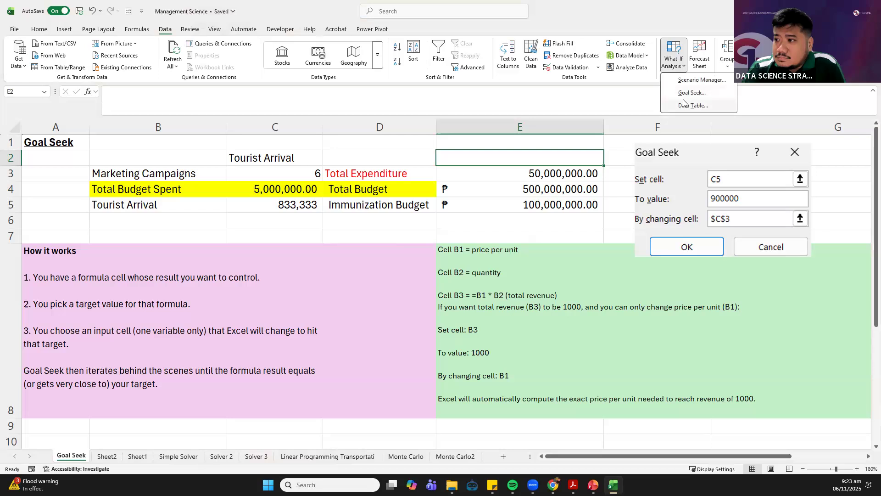
click(693, 92)
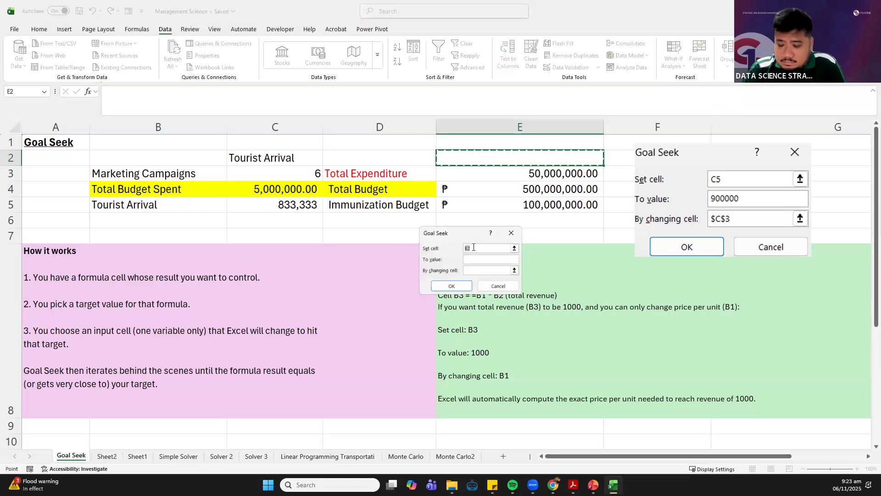
key(BackSpace)
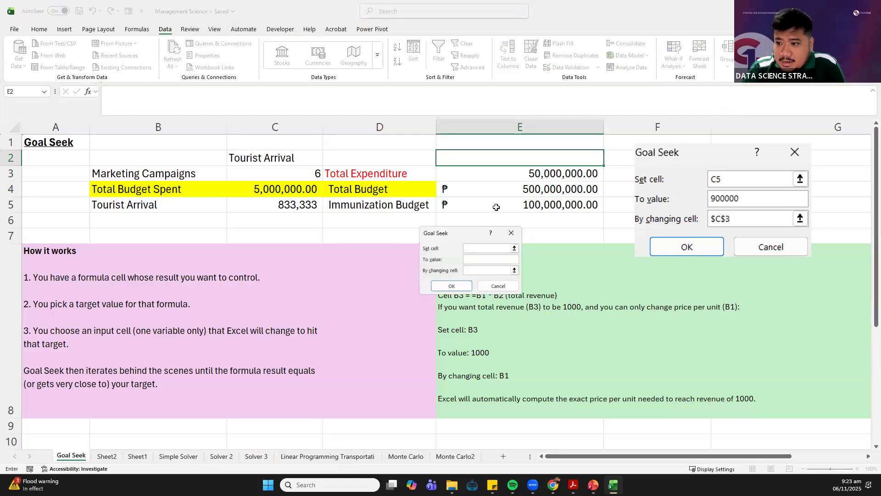
click(496, 206)
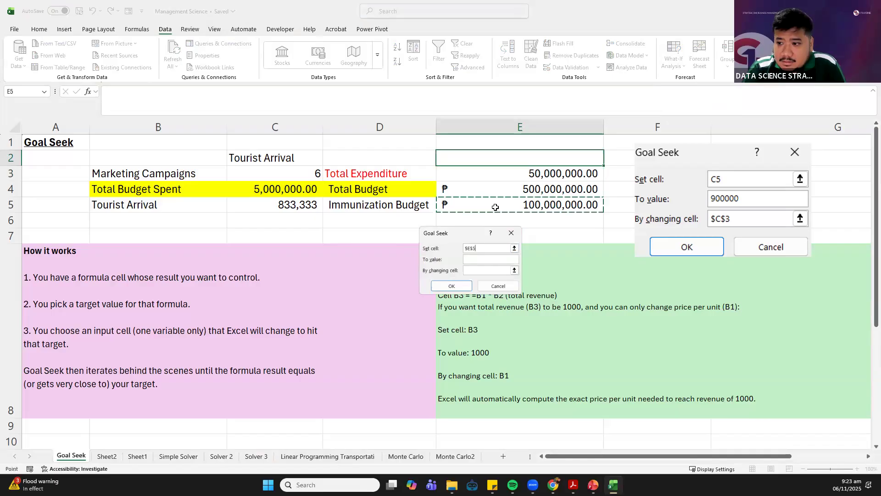
Set the Goal Seek target value to 90000000 by changing the Total Expenditure in E3, and run it
click(488, 260)
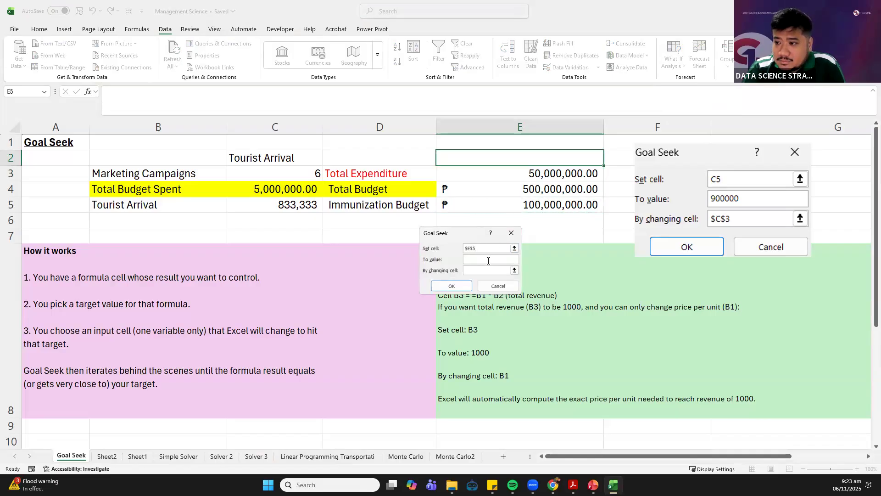
text(90)
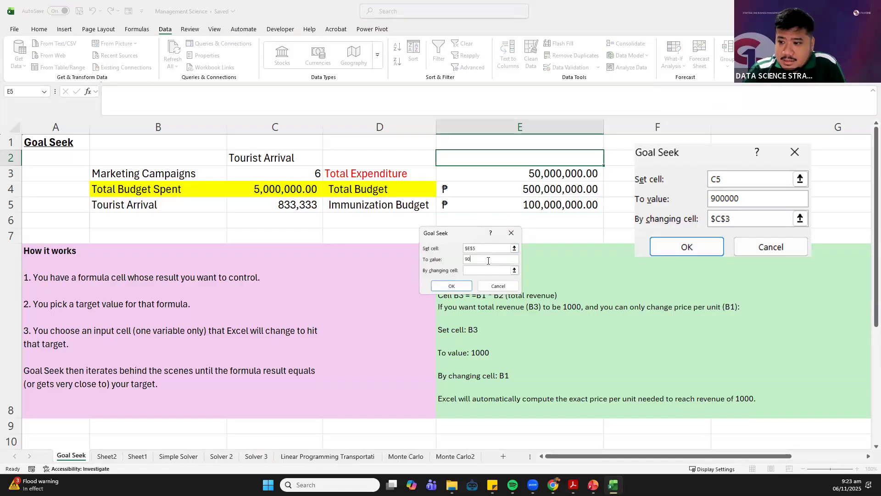
text(000000)
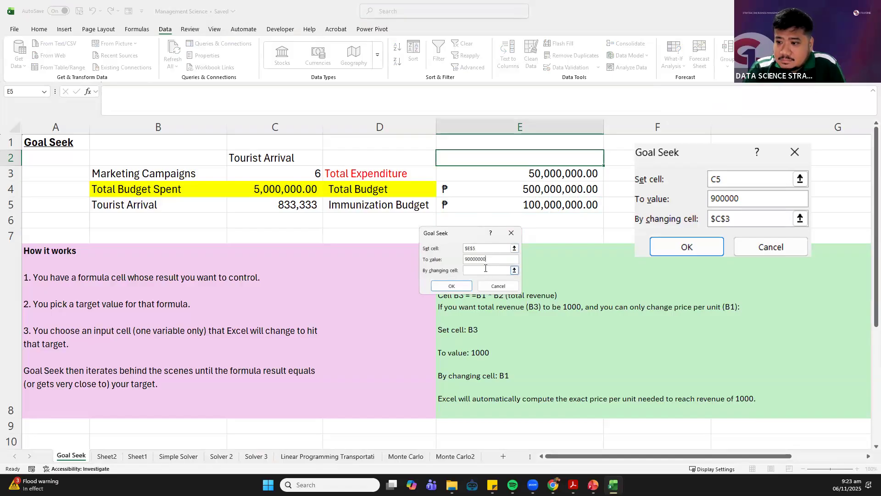
click(487, 271)
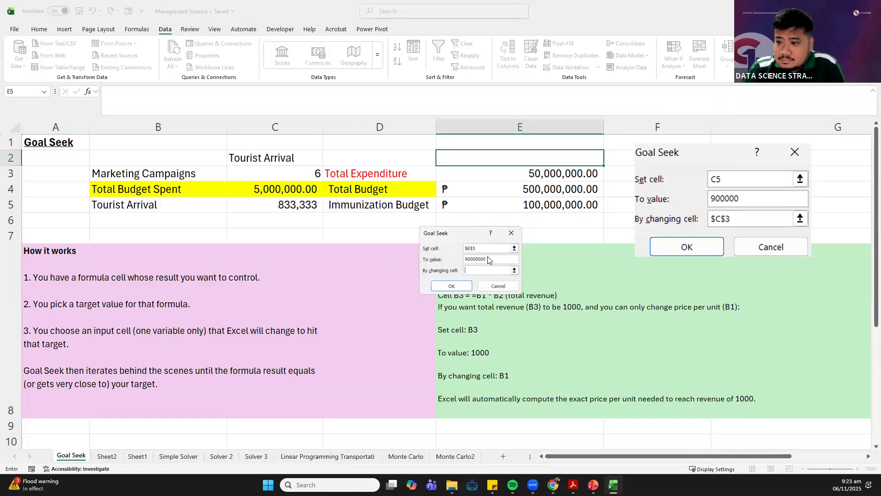
click(499, 178)
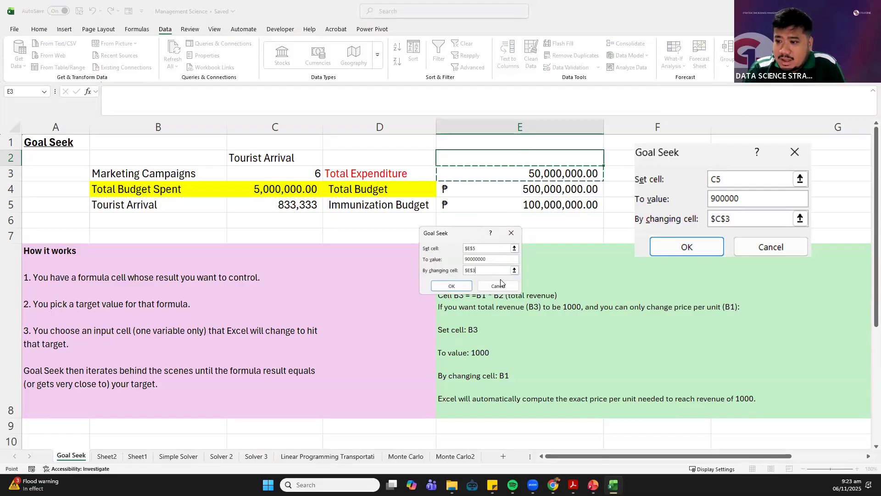
click(451, 286)
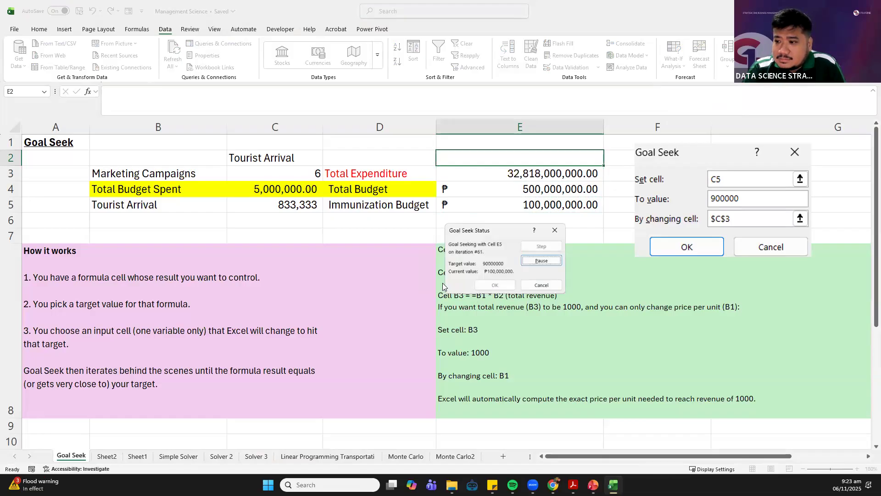
Pause the Goal Seek iterations, resume them to the end, and discard the result
click(524, 262)
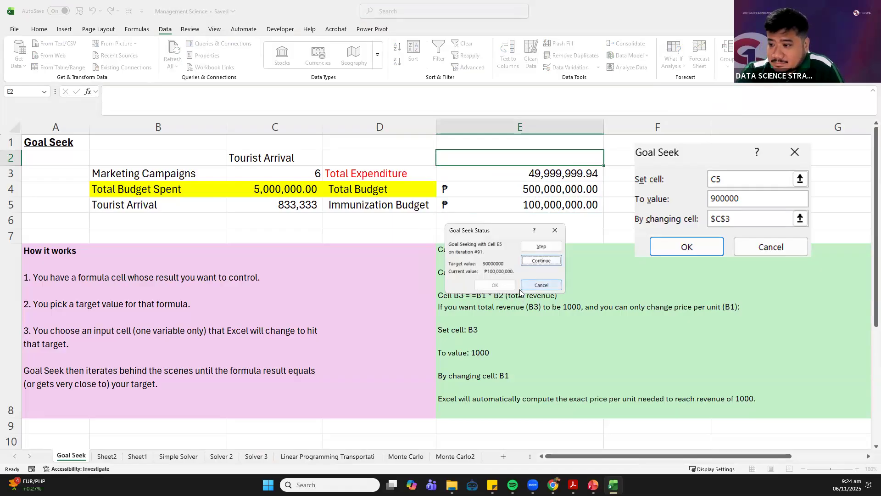
drag(486, 232, 386, 229)
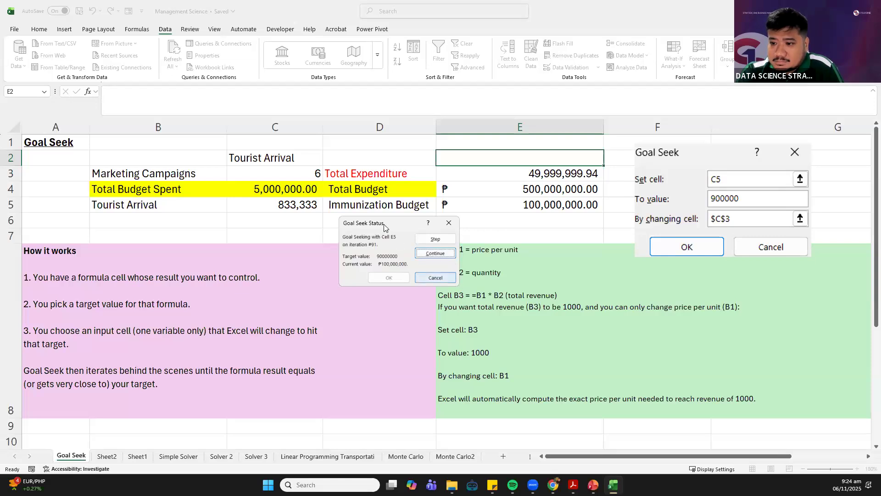
drag(380, 226, 387, 226)
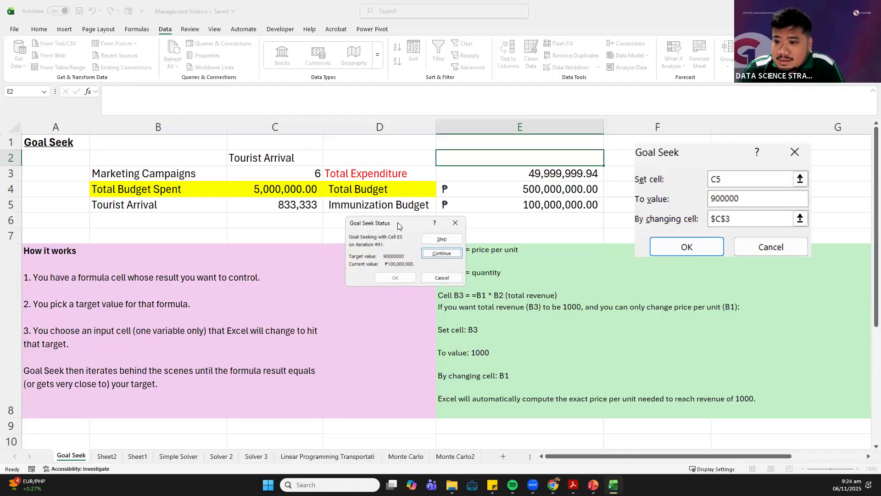
click(428, 256)
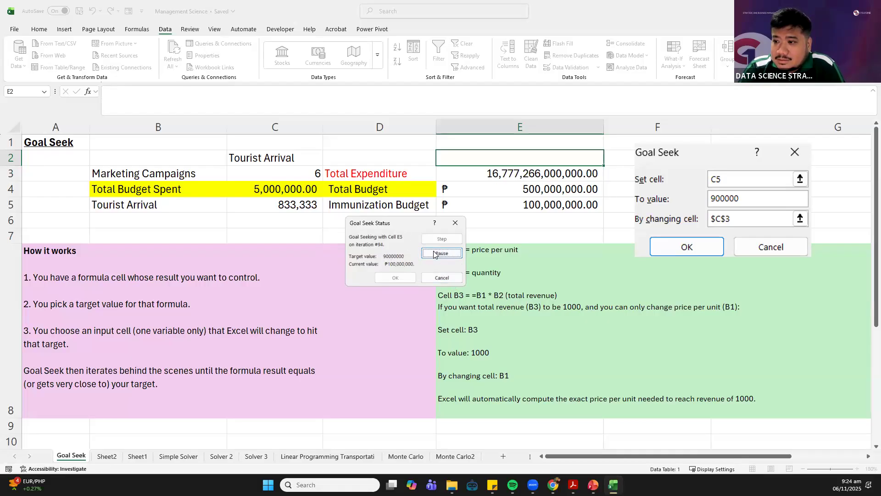
click(439, 279)
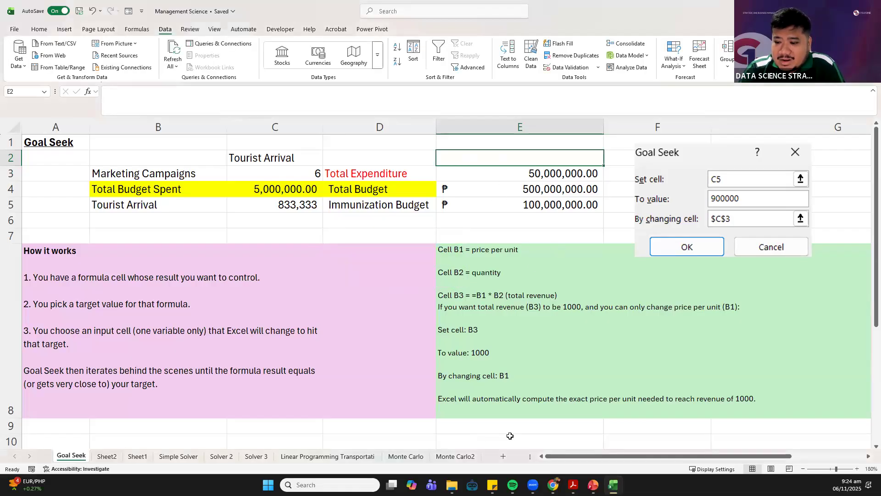
Switch to the PowerPoint slide show with the Budget Allocation for Health Programs scenario to review its Goal Seek setup
click(593, 485)
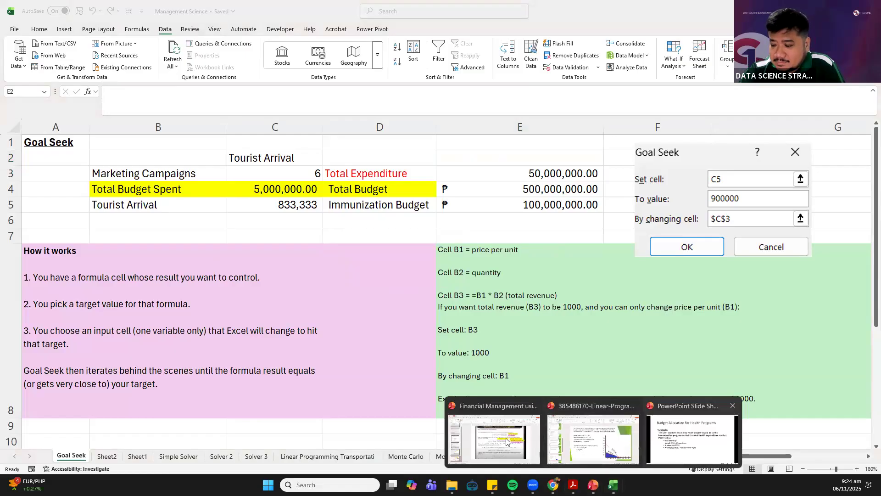
click(675, 432)
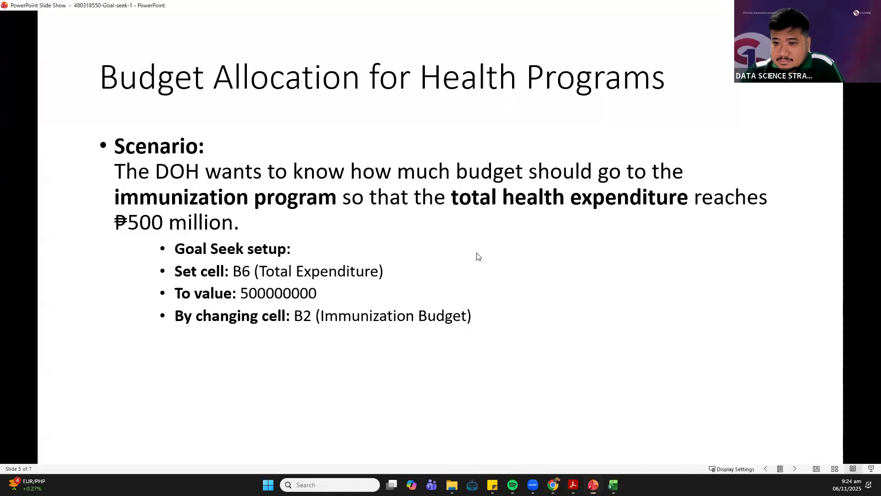
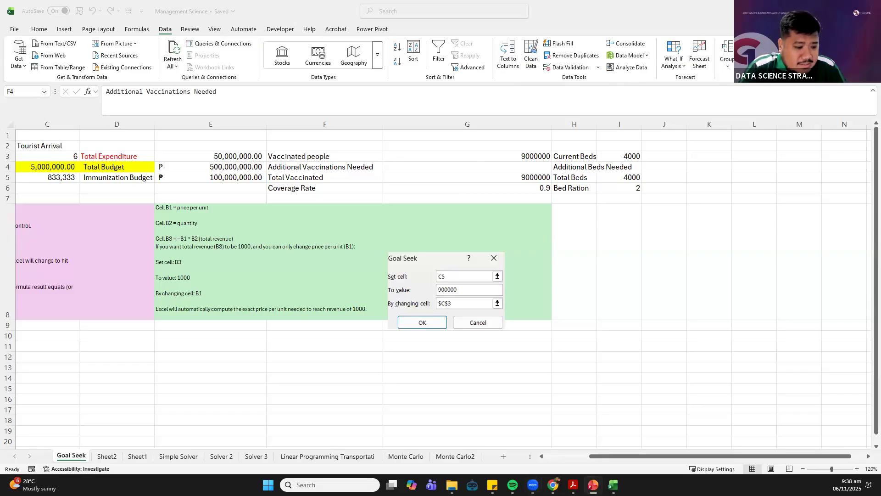
Start a Goal Seek analysis with the Coverage Rate in G6 as the set cell
click(423, 170)
click(438, 165)
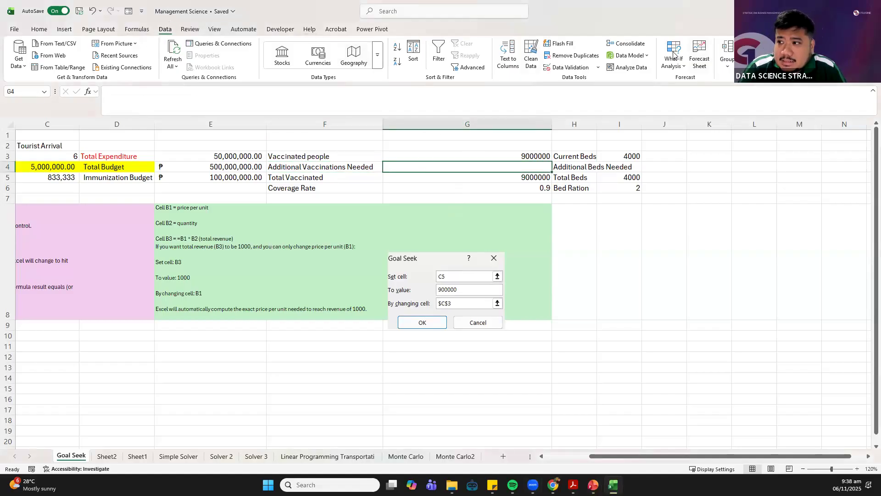
click(676, 66)
click(683, 93)
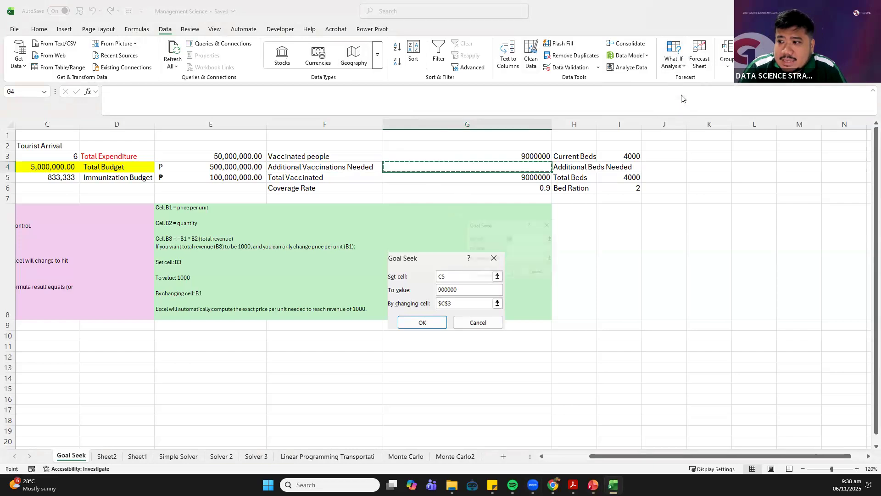
drag(491, 225, 389, 267)
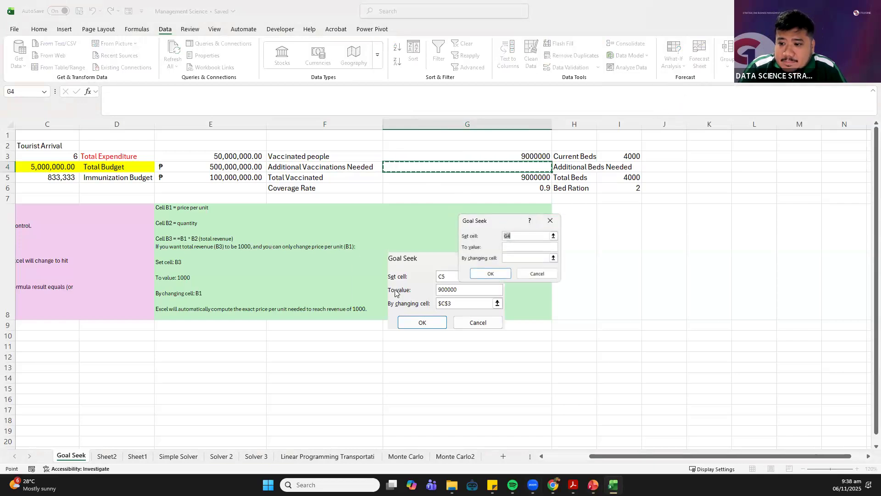
key(BackSpace)
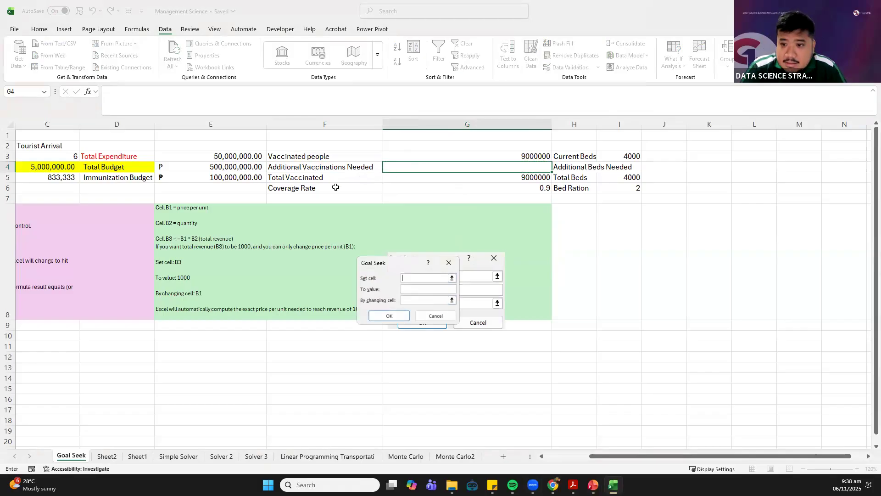
click(405, 189)
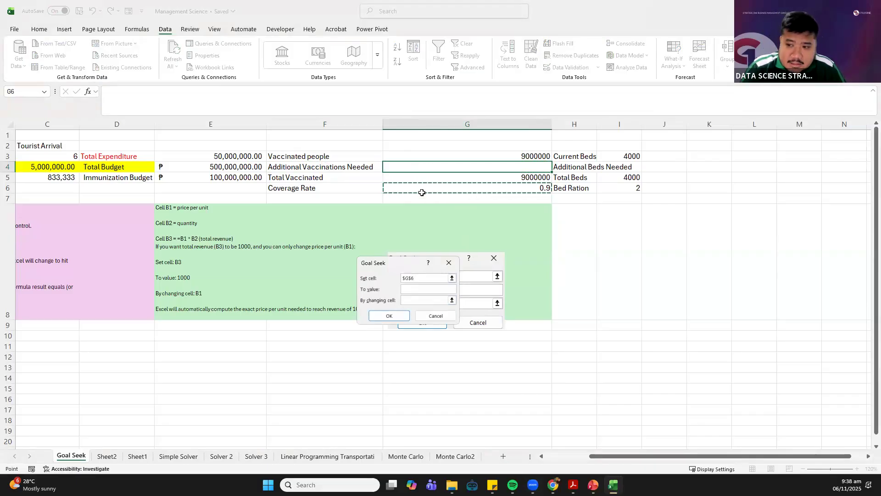
Set the Goal Seek target to .95 by changing Additional Vaccinations Needed in G4, run it, and discard the result
click(412, 288)
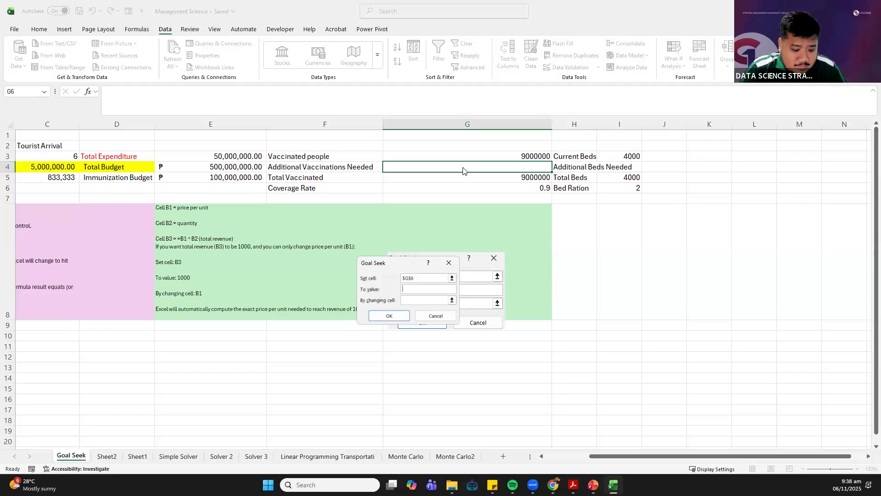
text(.95)
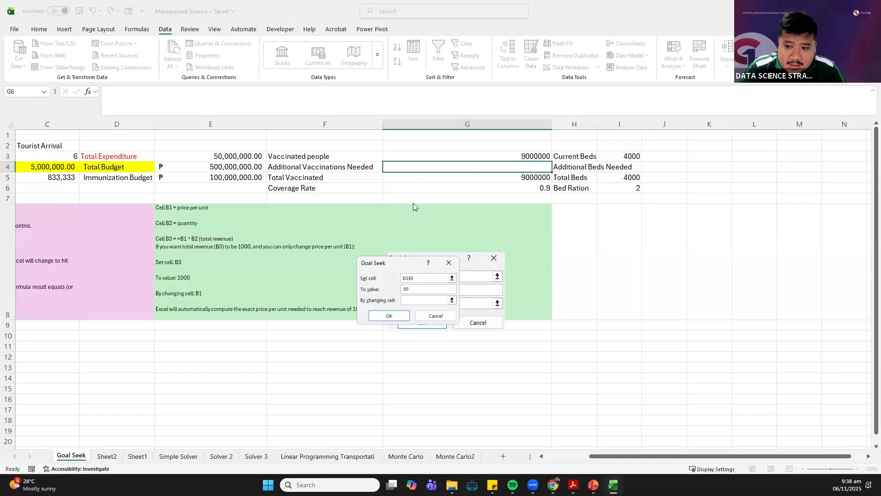
click(414, 300)
click(414, 300)
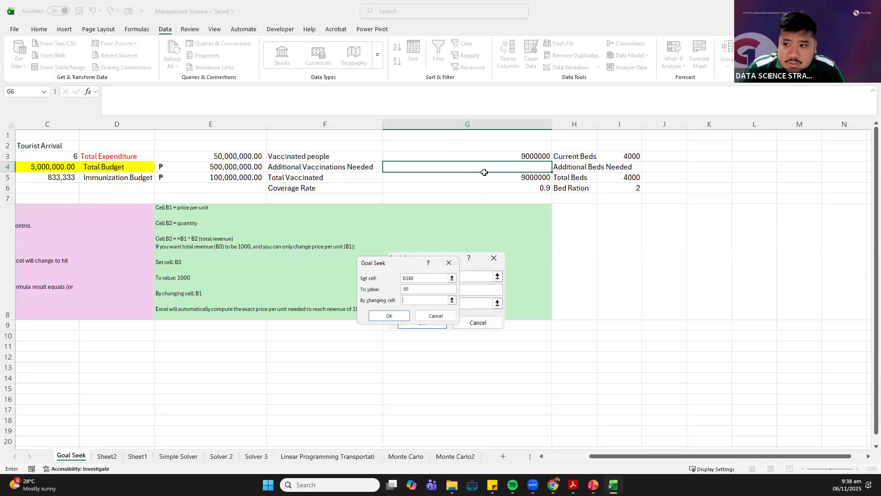
click(437, 165)
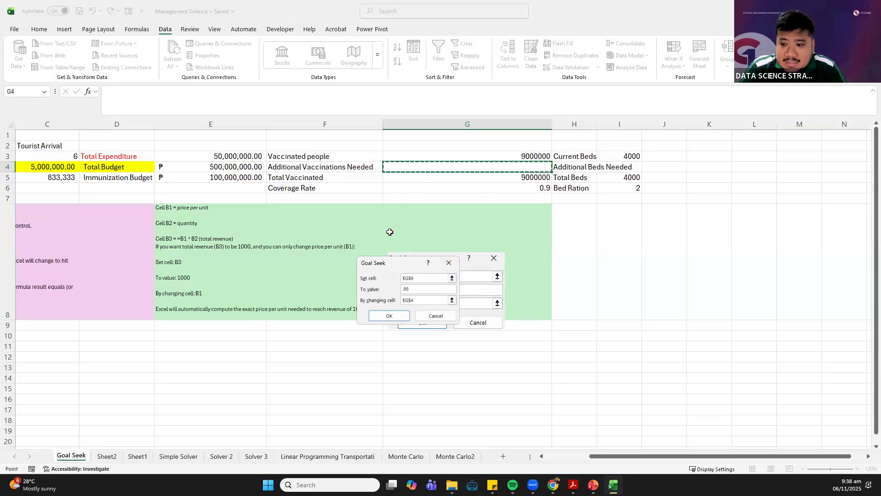
click(381, 317)
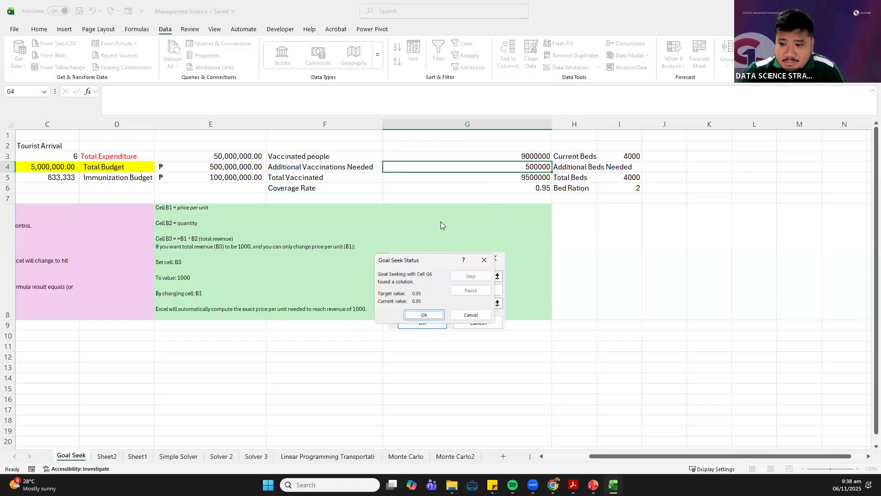
click(486, 261)
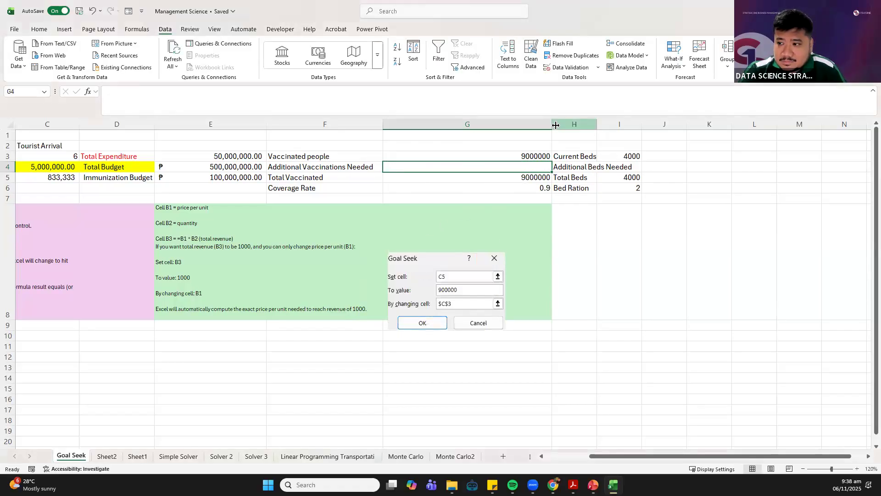
Widen columns H and I of the hospital beds data and select the Additional Beds Needed label in H4
drag(320, 166, 448, 164)
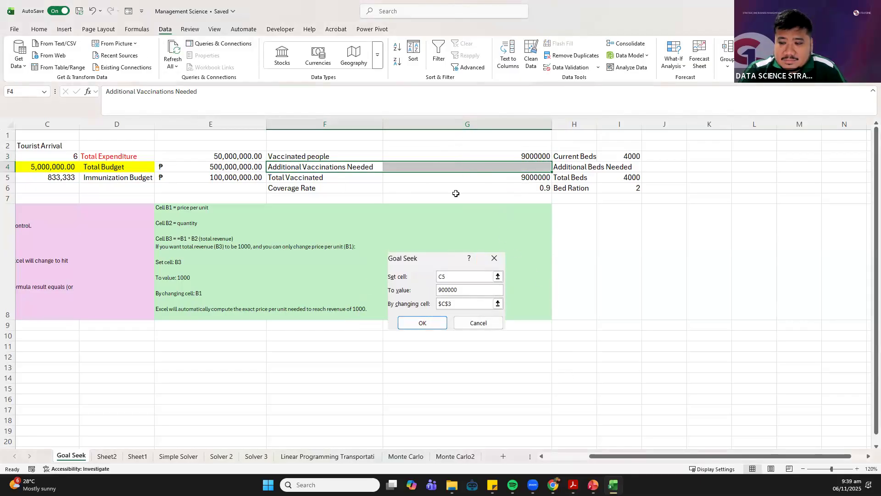
drag(600, 122, 728, 123)
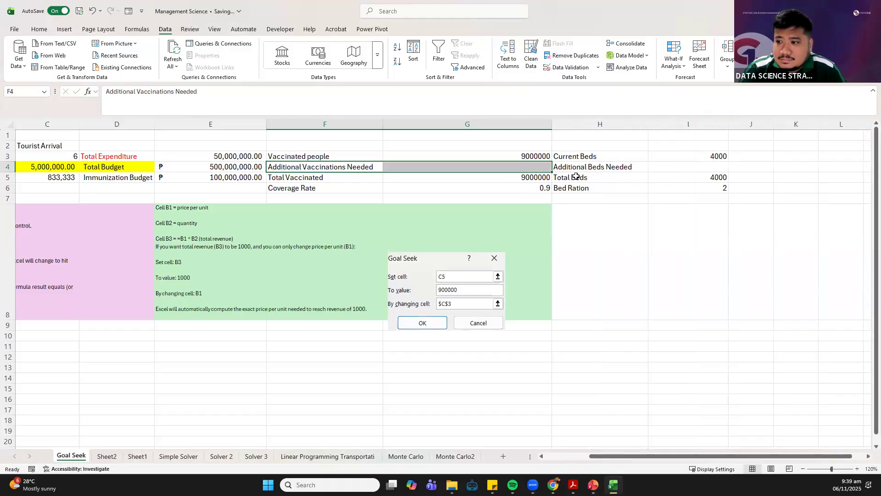
click(579, 166)
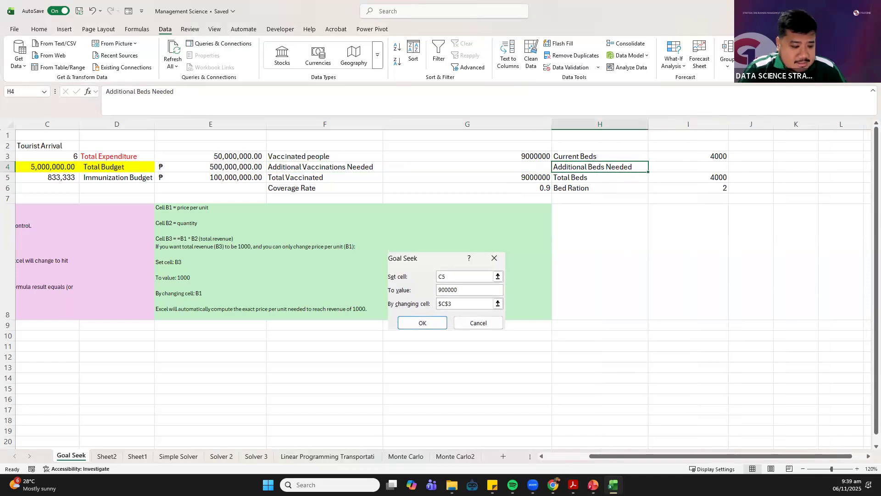
key(alt+Tab)
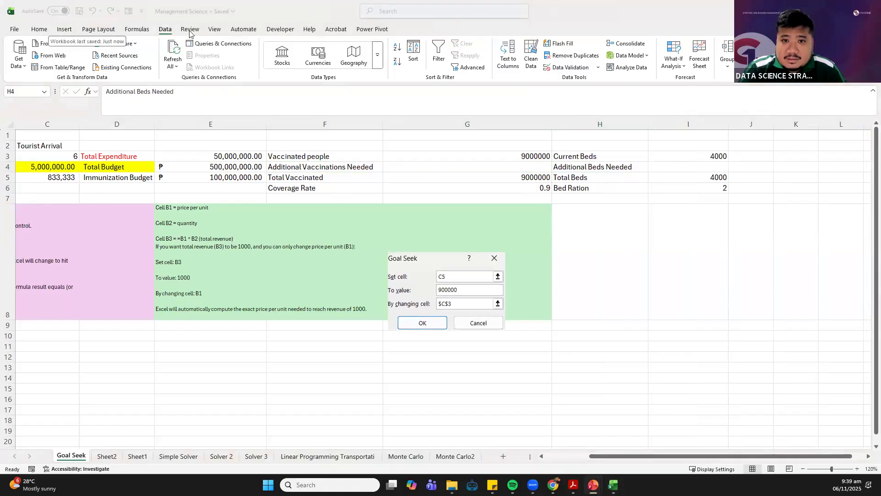
Start a Goal Seek analysis with the Bed Ration value in I6 as the set cell
click(676, 66)
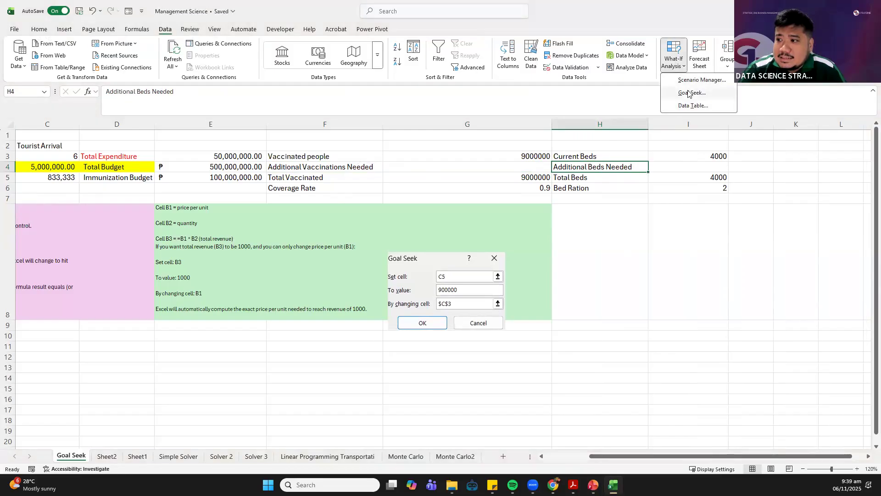
click(689, 93)
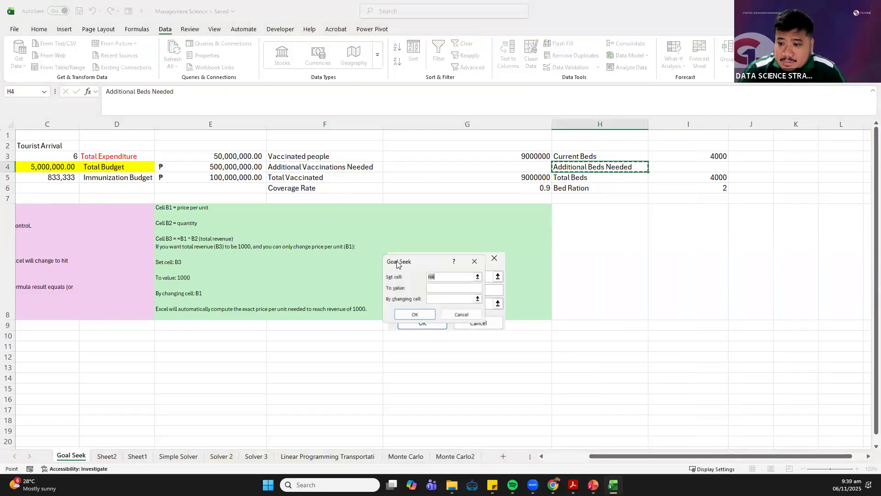
drag(397, 262, 384, 224)
key(BackSpace)
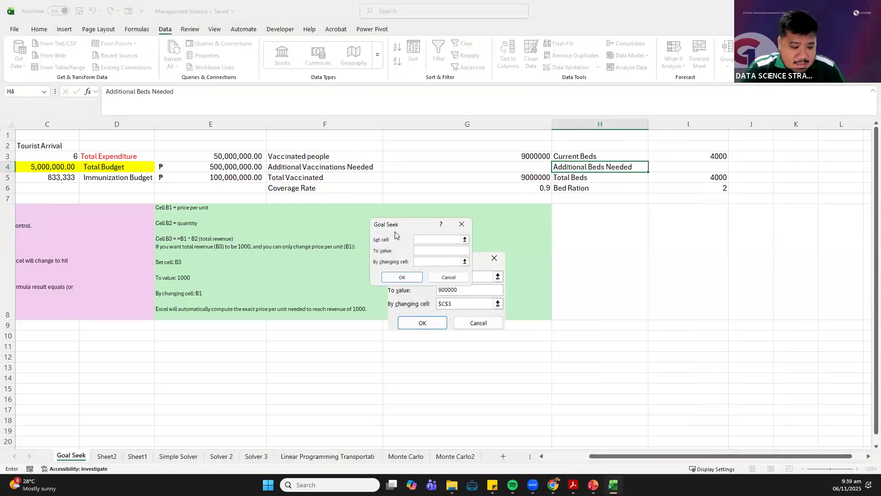
click(672, 188)
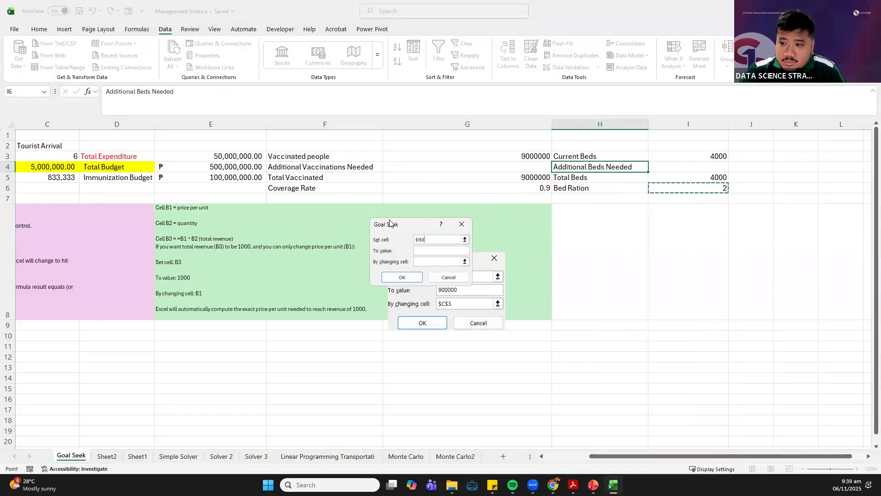
Set the Goal Seek target to 3 by changing Additional Beds Needed in I4, run it, and accept the solution
drag(405, 224, 404, 211)
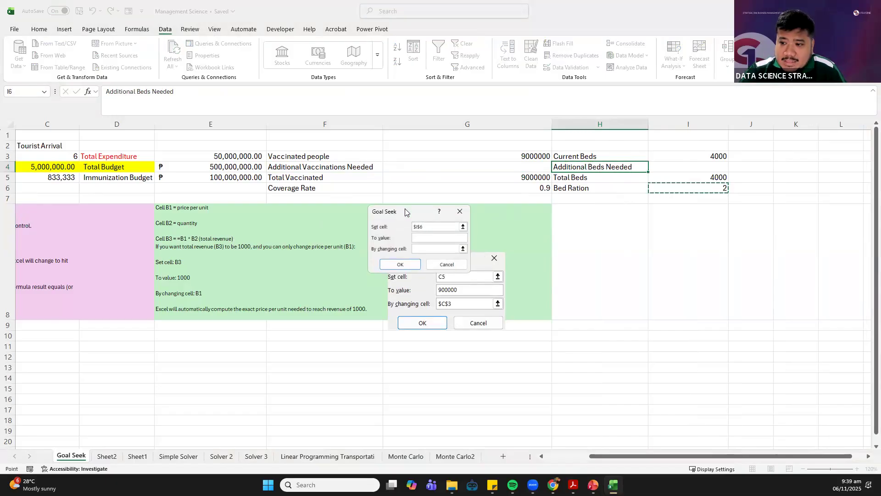
click(419, 238)
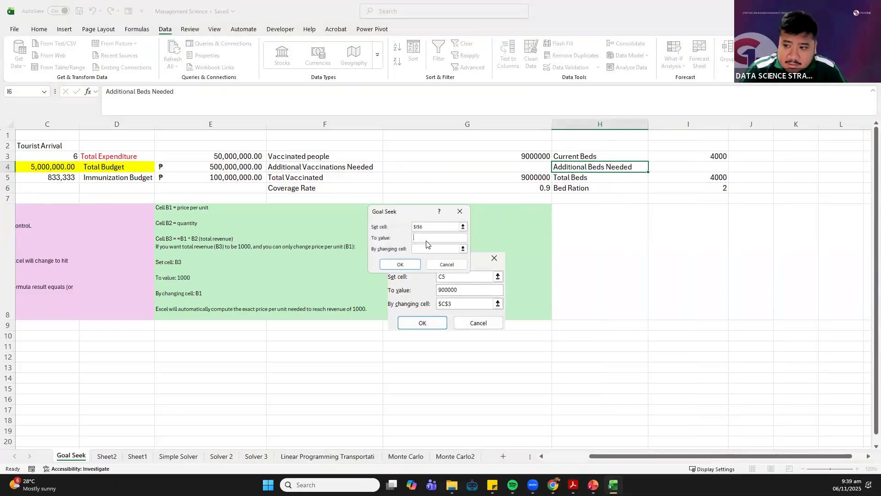
text(3)
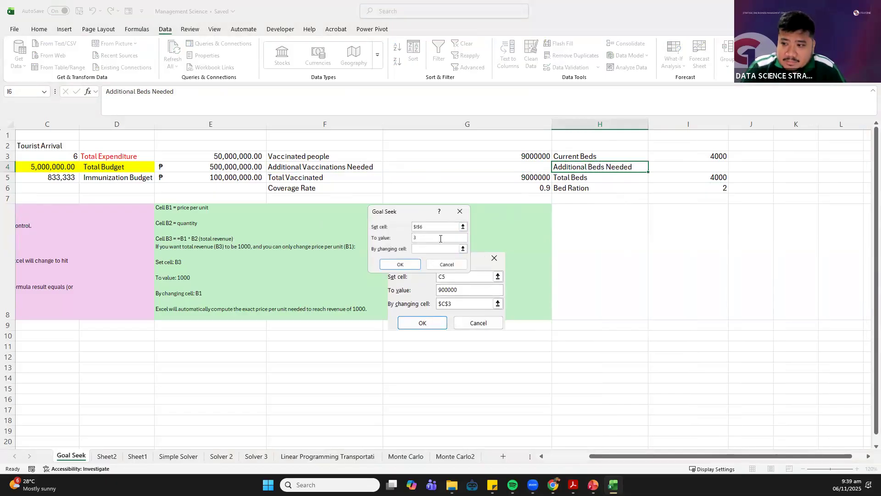
click(420, 248)
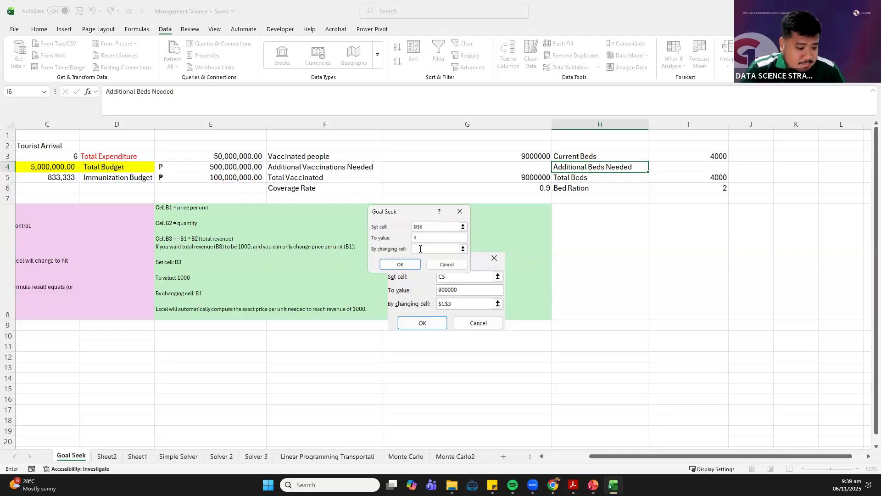
click(689, 170)
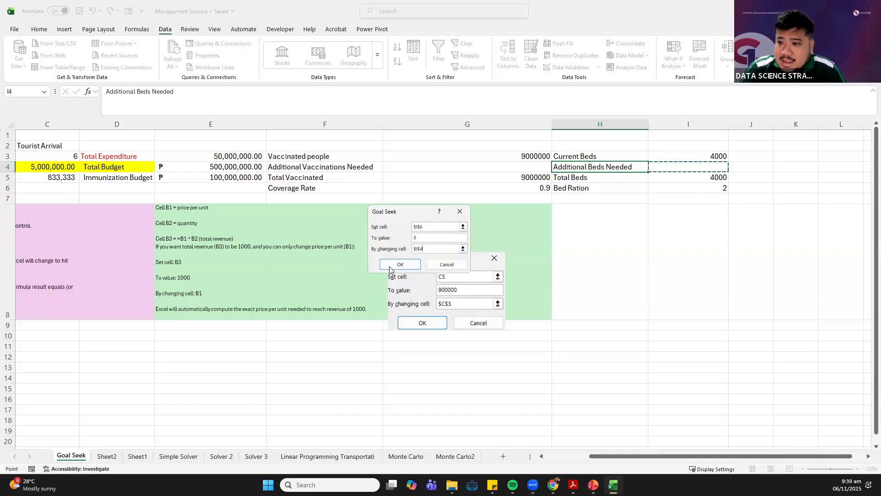
click(391, 265)
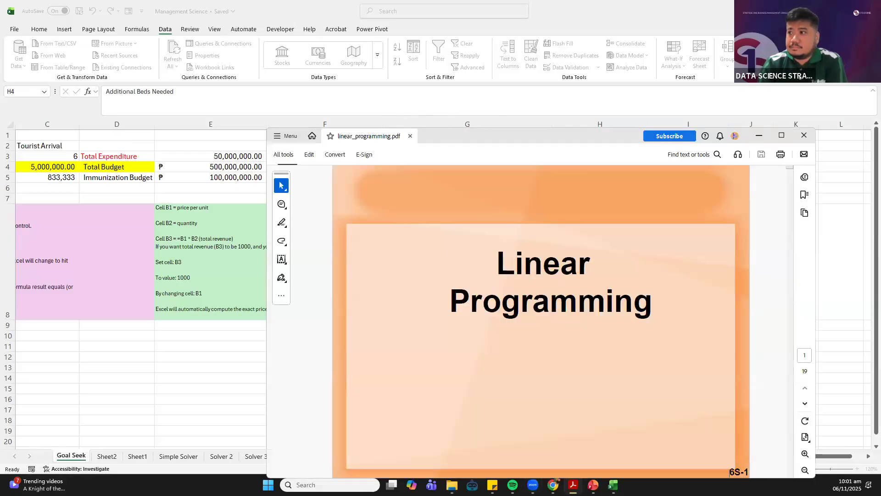
click(617, 6)
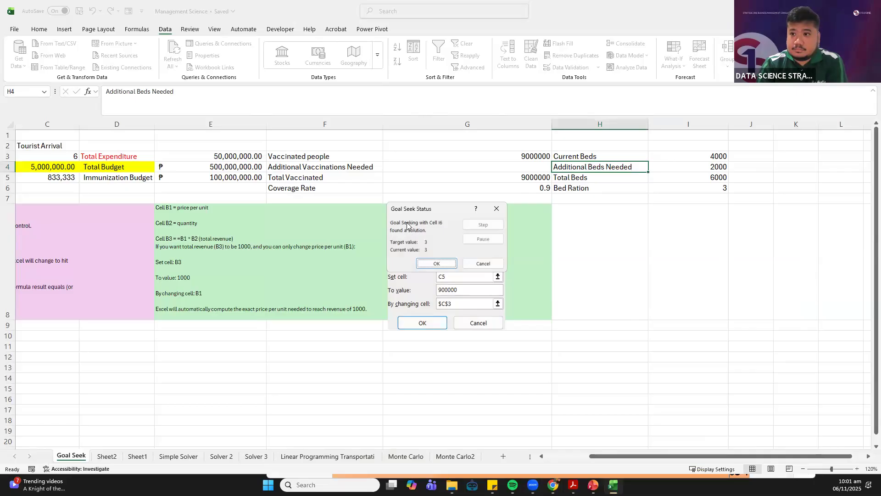
click(421, 264)
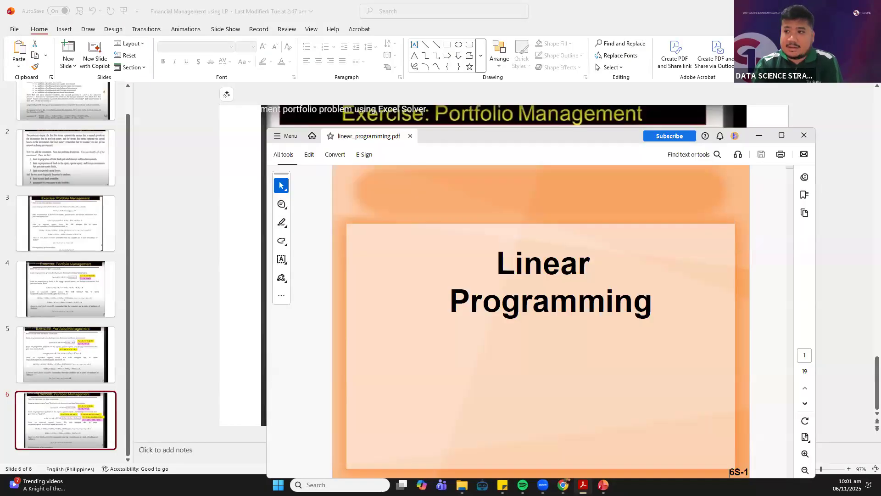
Switch to Acrobat and maximize the linear_programming.pdf window
click(781, 135)
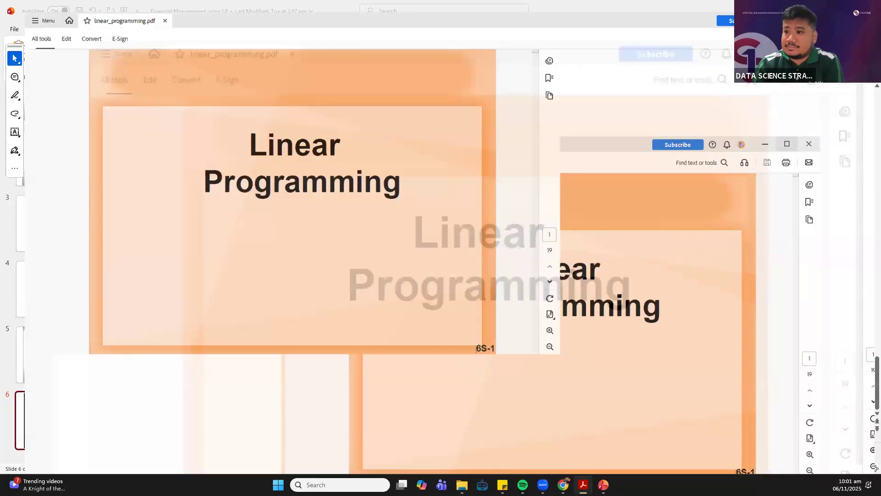
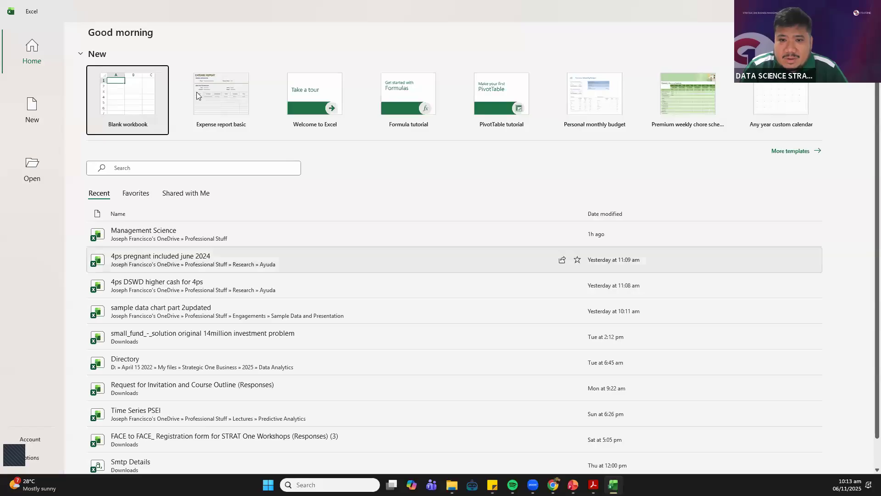
Create a new blank workbook in Excel and maximize its window over the other open windows
click(121, 98)
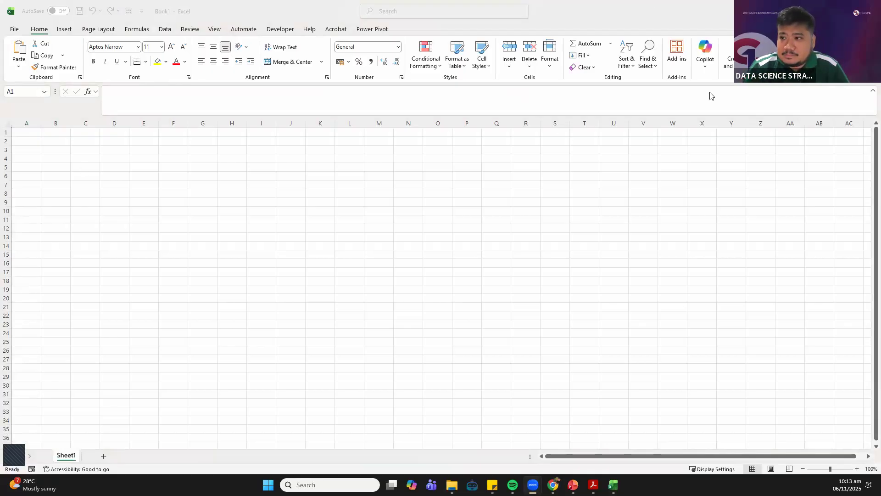
double_click(610, 8)
click(611, 7)
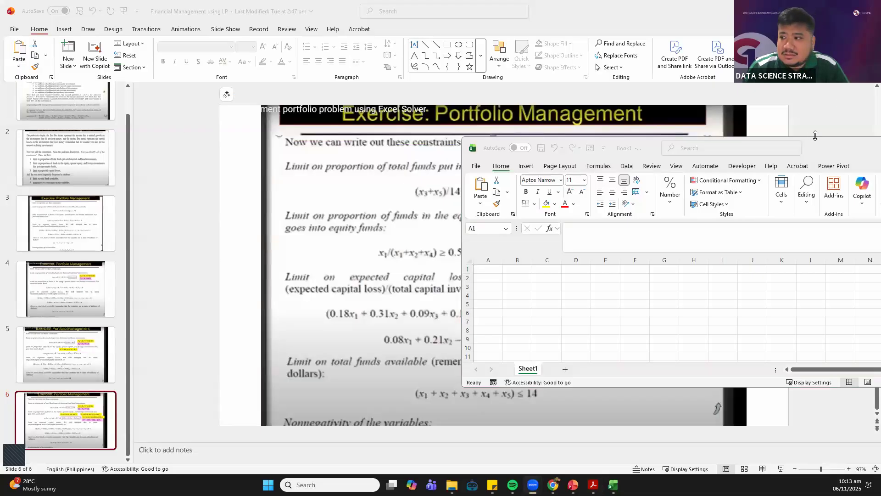
drag(760, 152, 486, 2)
click(181, 178)
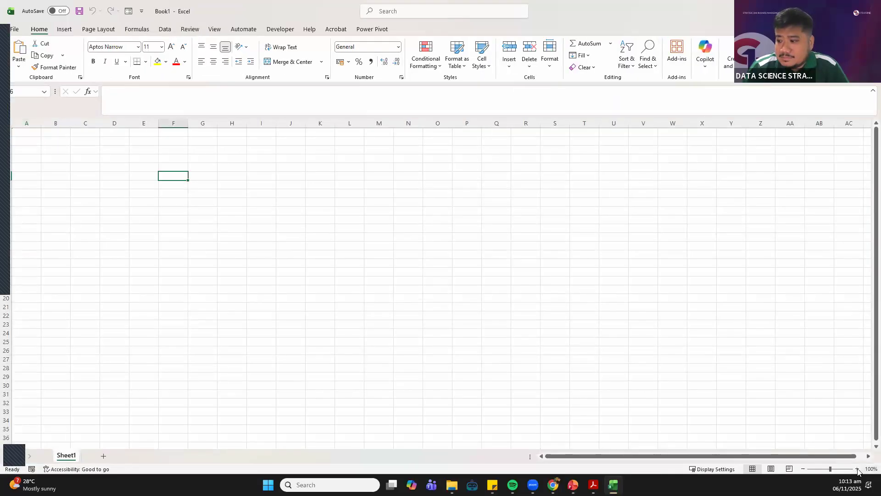
Enter the decision variable labels x1 in E2 and x2 in E3
click(857, 468)
click(857, 469)
click(858, 469)
click(857, 468)
click(857, 469)
click(858, 469)
click(857, 469)
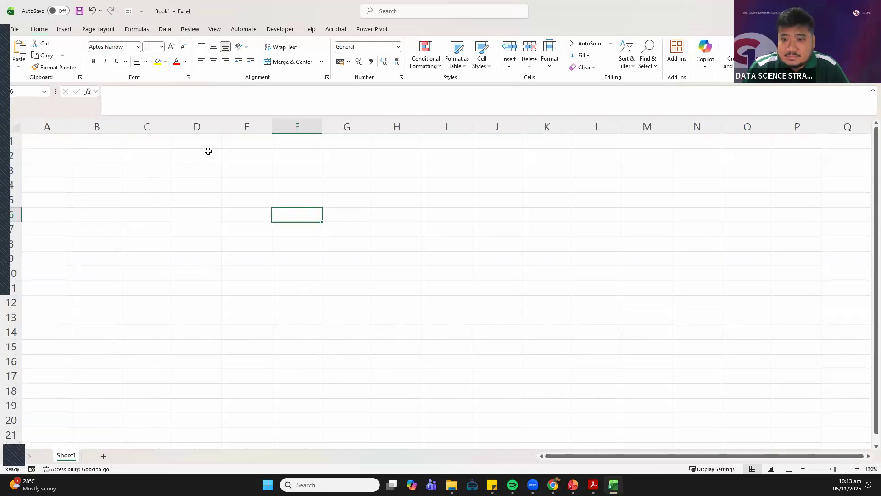
click(232, 154)
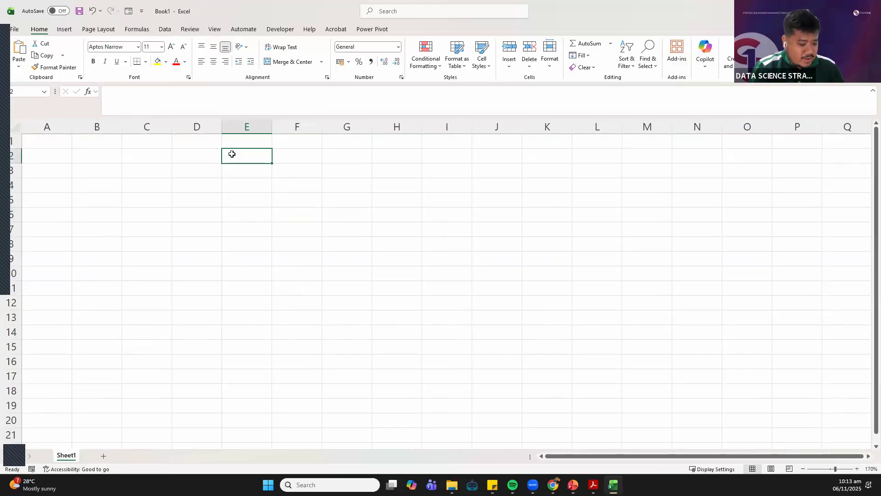
text(x1)
key(Return)
text(x2)
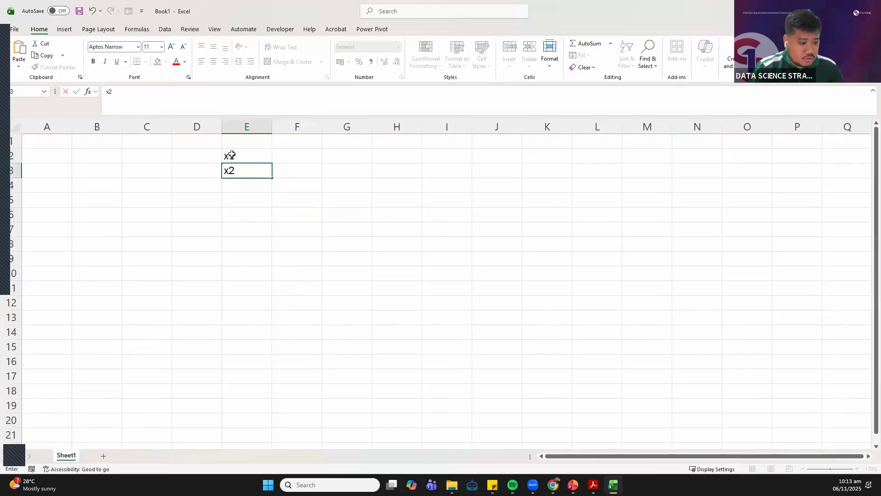
key(Return)
key(Return)
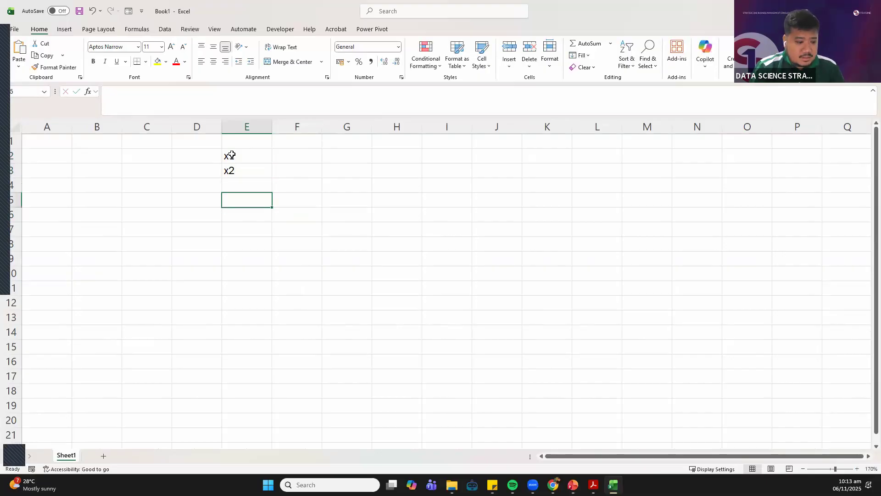
Enter the objective label "Maximize z" in E5 and widen column E to fit it
text(Maximize)
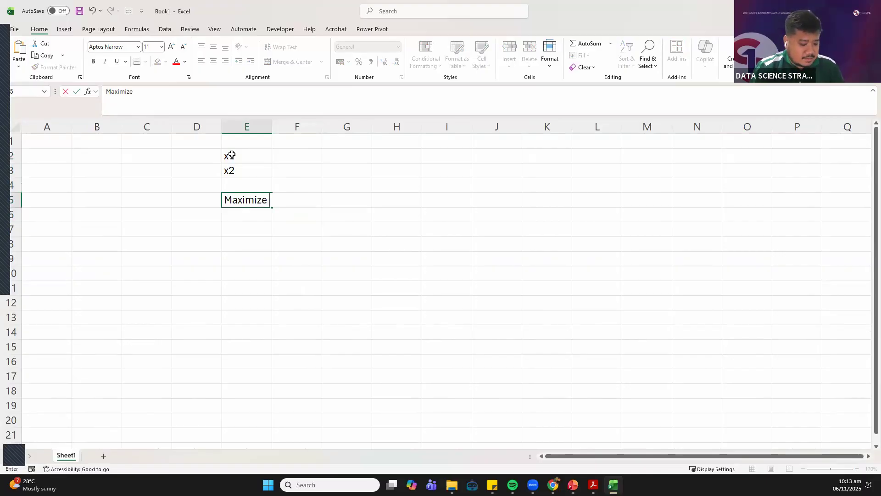
text( z)
key(Tab)
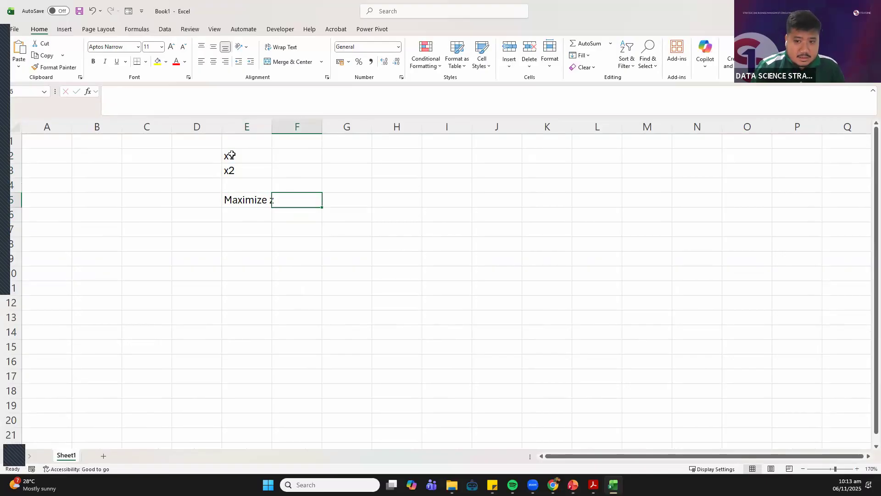
drag(287, 130, 325, 194)
Enter the objective function =60*F2+50*F3 in F5, beside the Maximize z label
text(=)
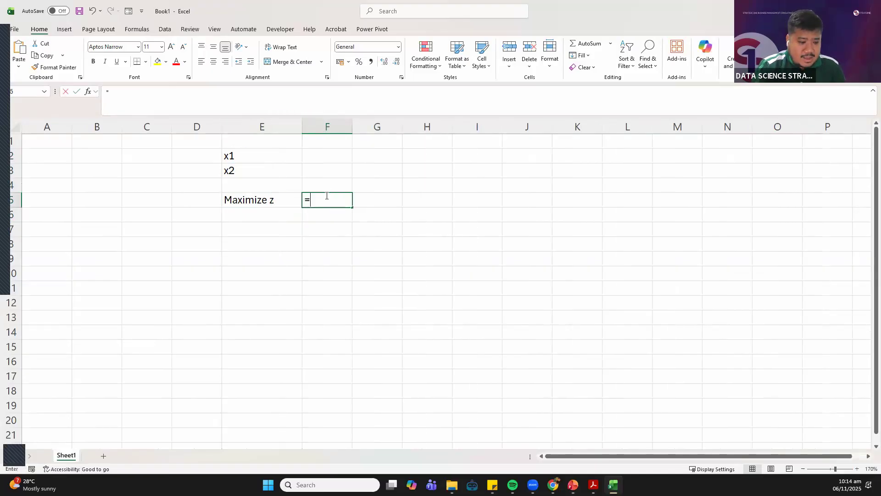
text(60*)
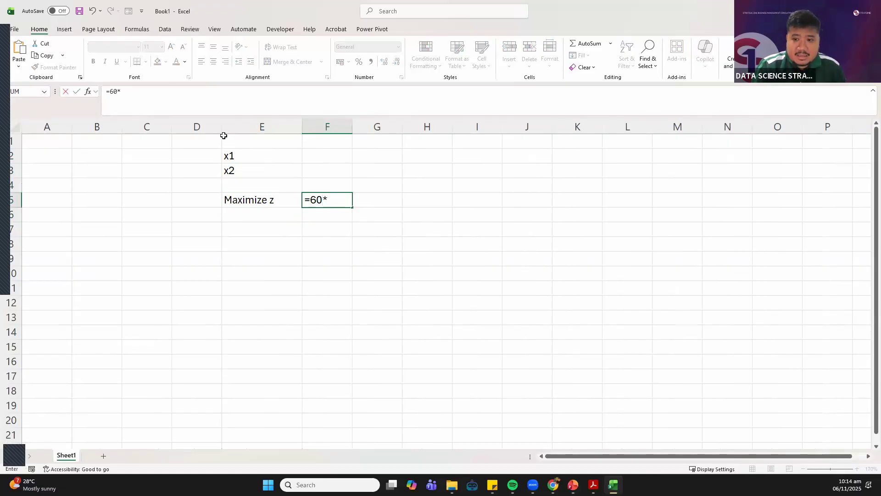
click(321, 156)
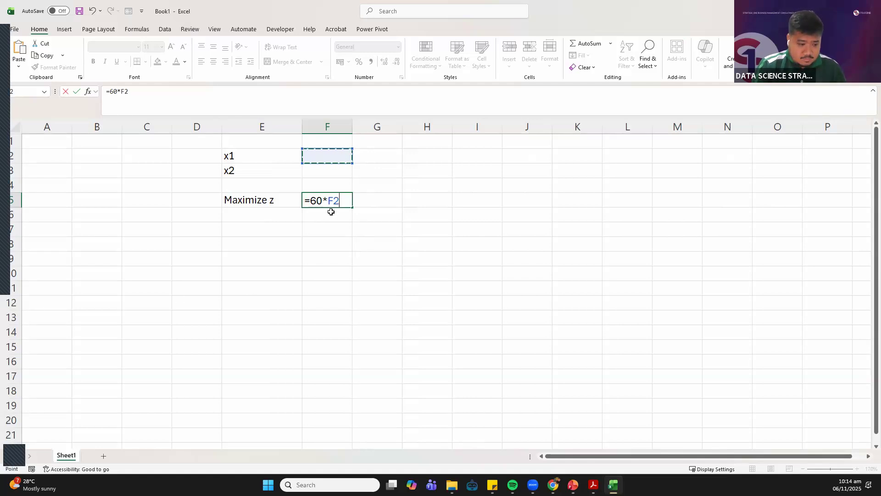
text(+)
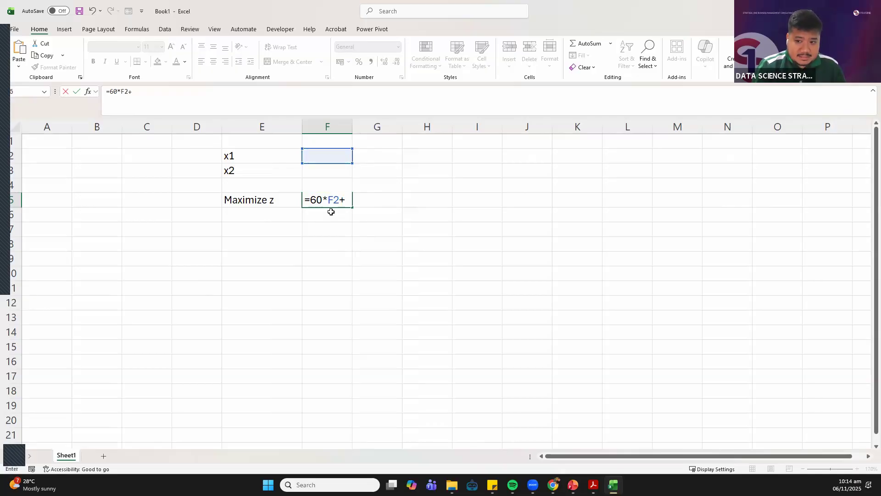
text(50*)
click(332, 169)
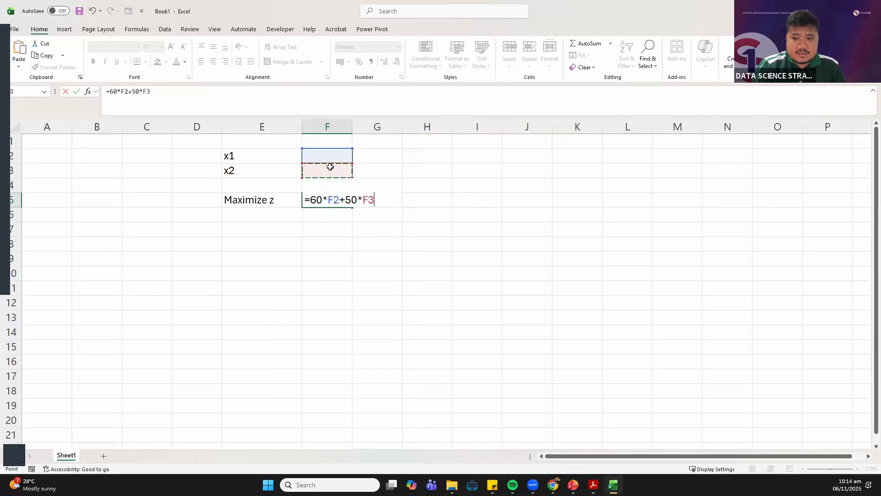
key(Return)
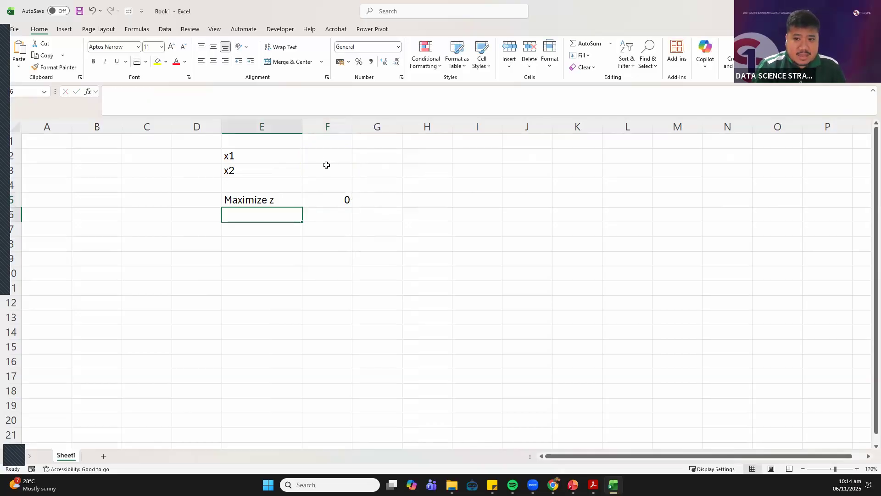
drag(315, 155, 321, 170)
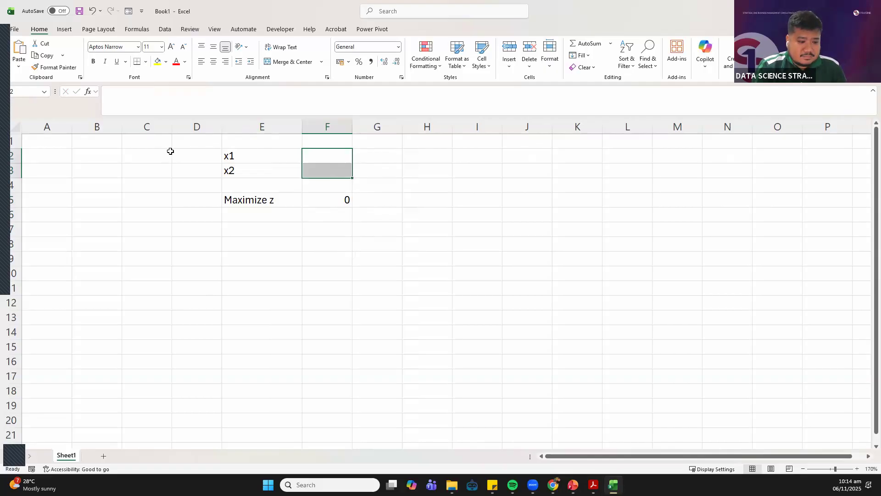
click(314, 156)
click(316, 169)
click(316, 156)
drag(320, 169, 320, 170)
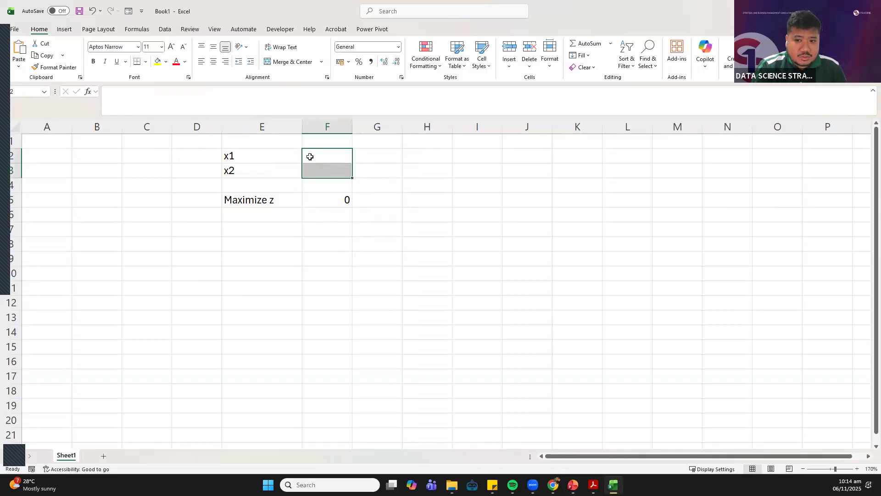
drag(256, 152, 260, 170)
click(258, 152)
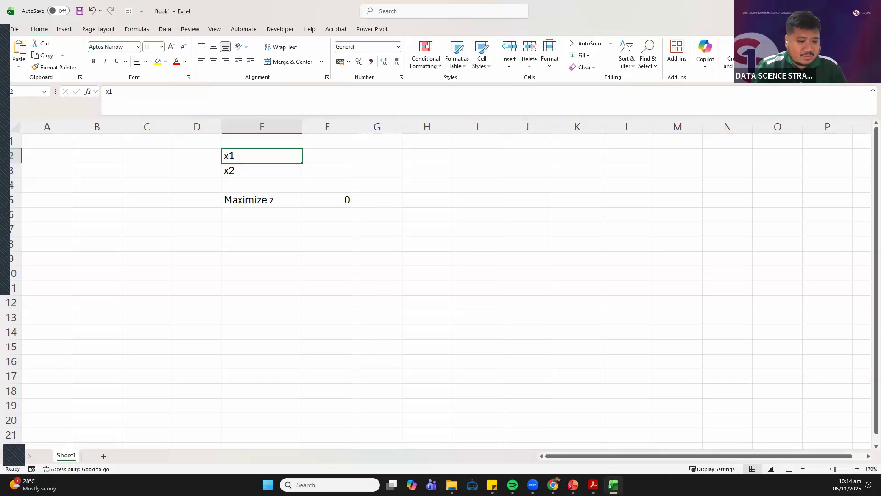
Enter the heading "Constraints" in E7, below the objective row
click(254, 274)
click(247, 228)
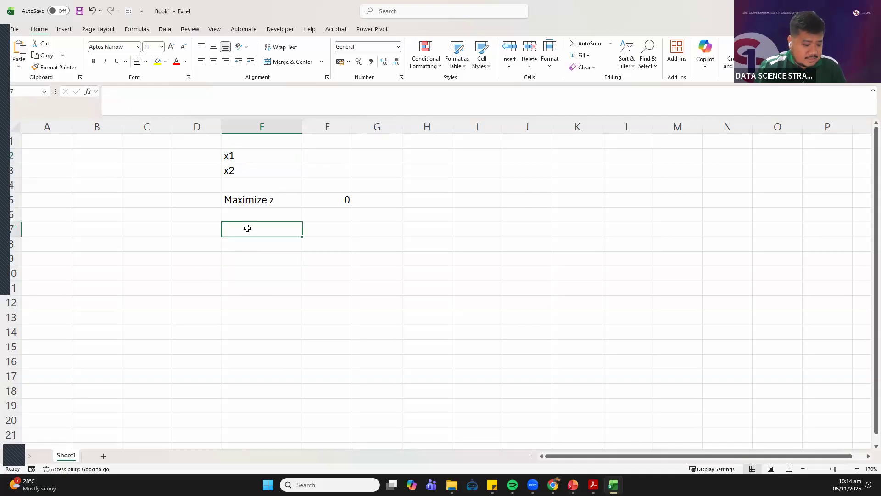
text(Constraints)
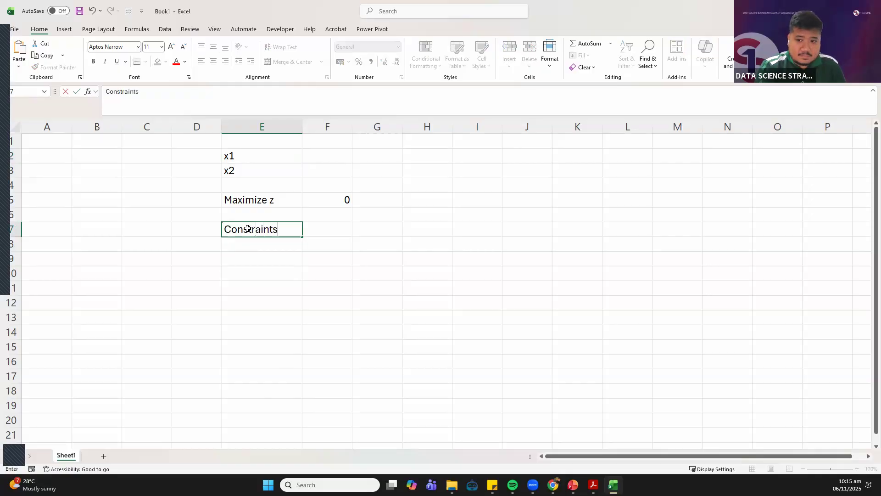
key(Return)
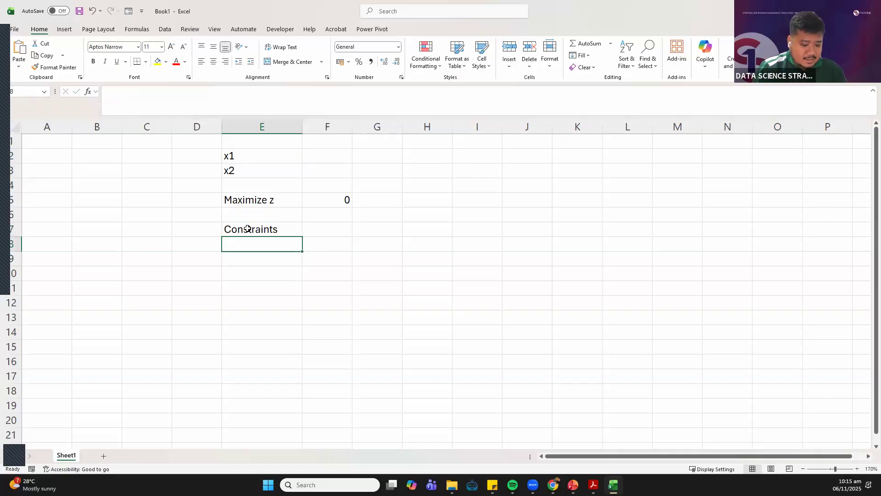
Enter the left-hand side of the first constraint in E8 as =4*F2+10*F3
text(=)
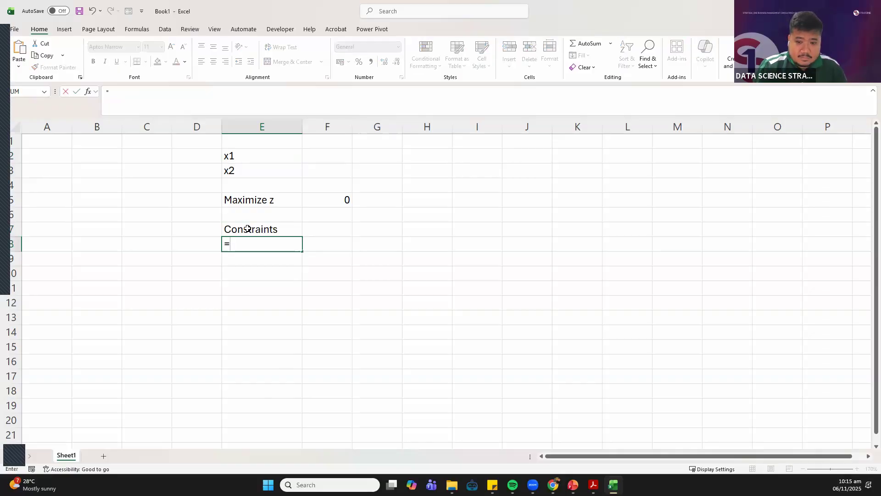
text(4)
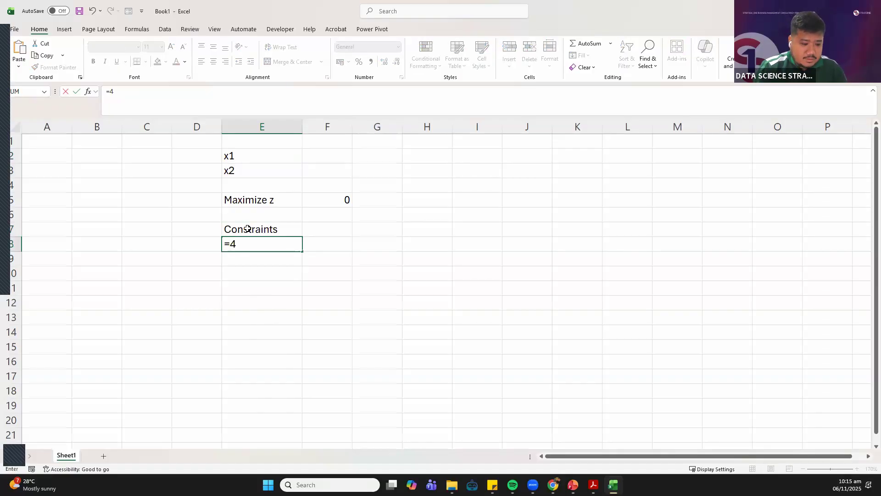
text(*)
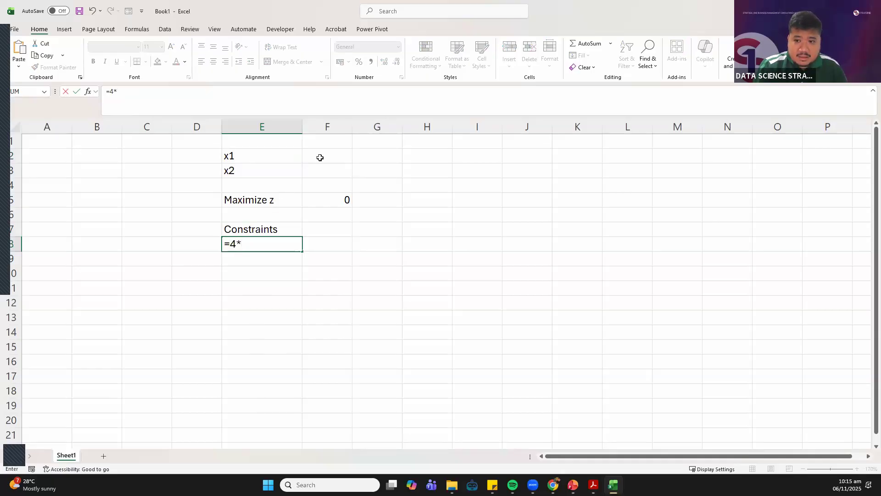
click(320, 157)
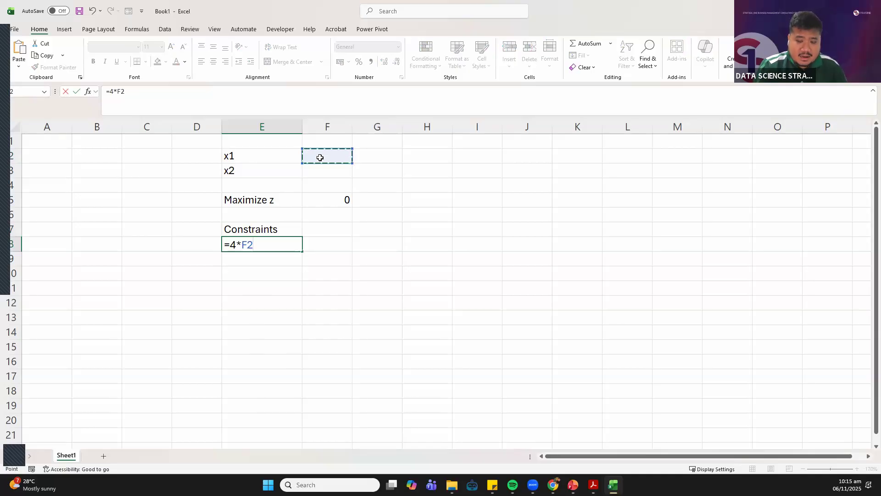
text(+)
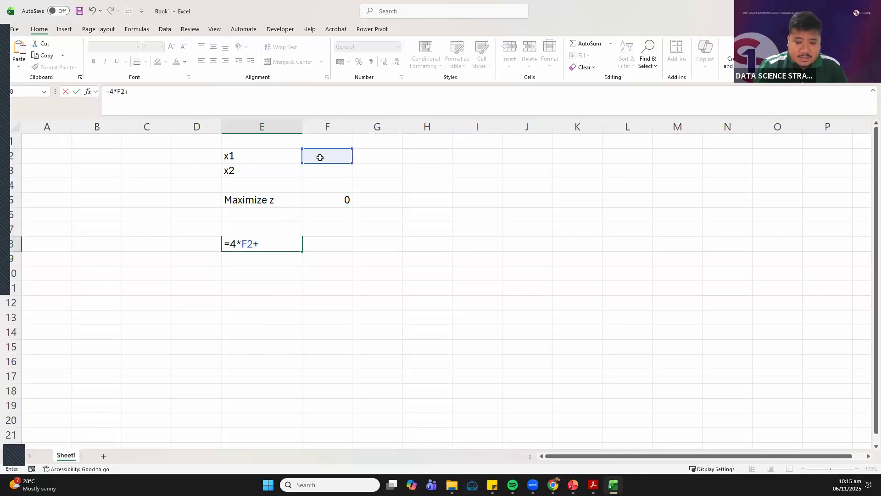
text(10*)
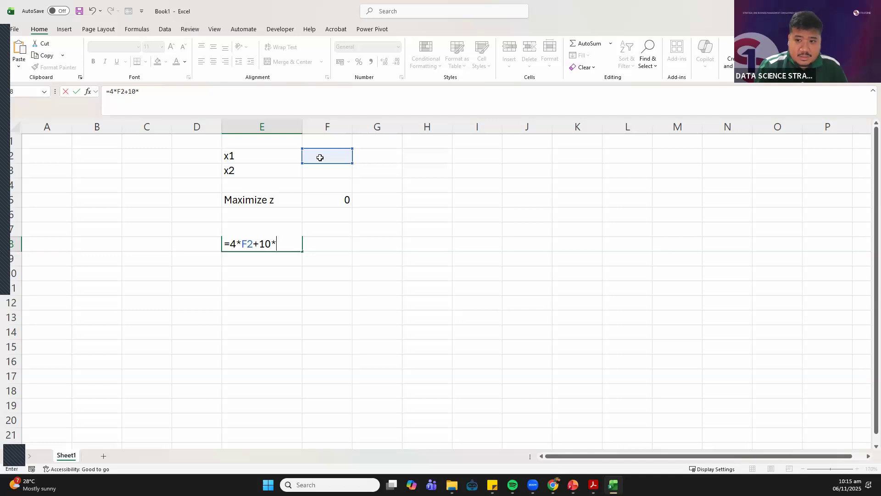
click(335, 173)
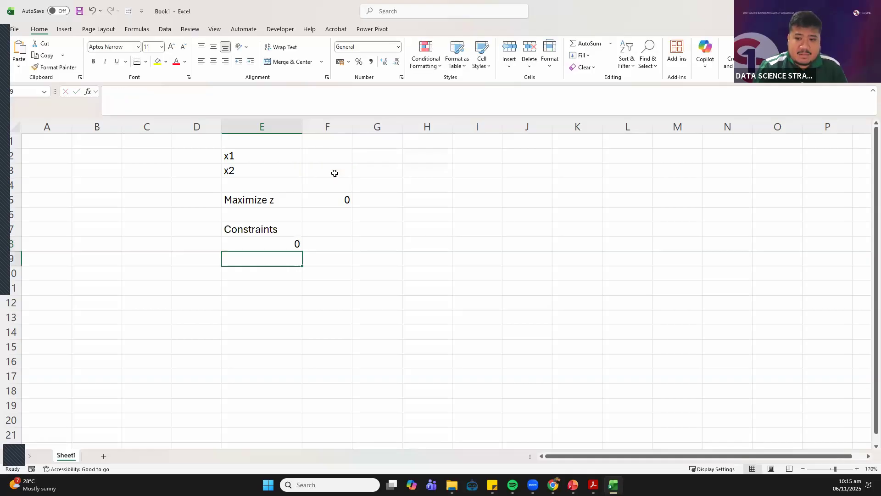
key(Tab)
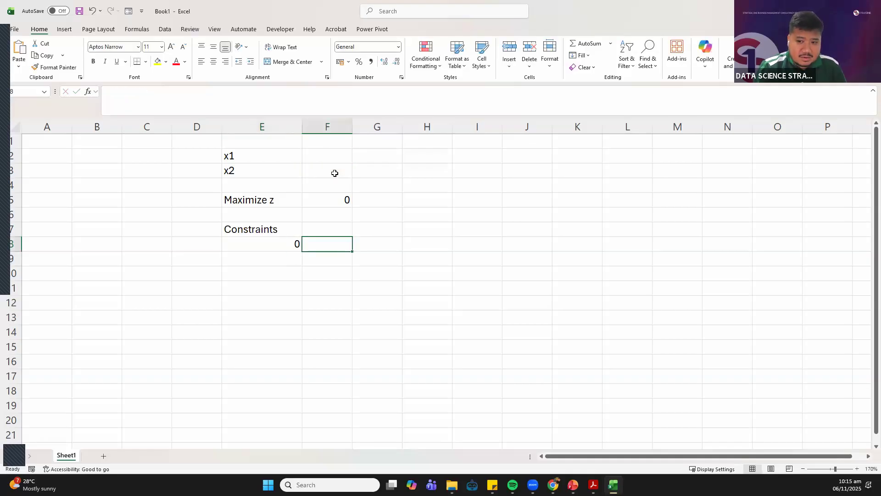
Enter the <= sign in F8 for the first constraint and select its formula cell E8
text(<=)
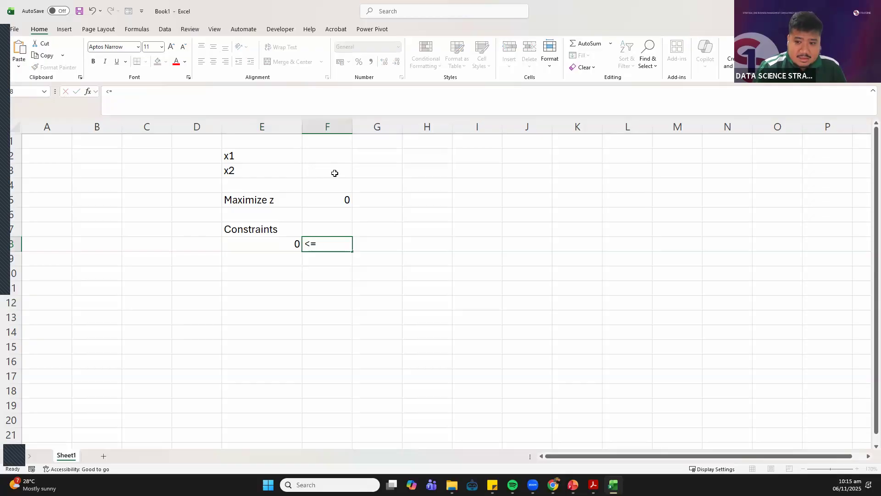
key(Return)
click(246, 245)
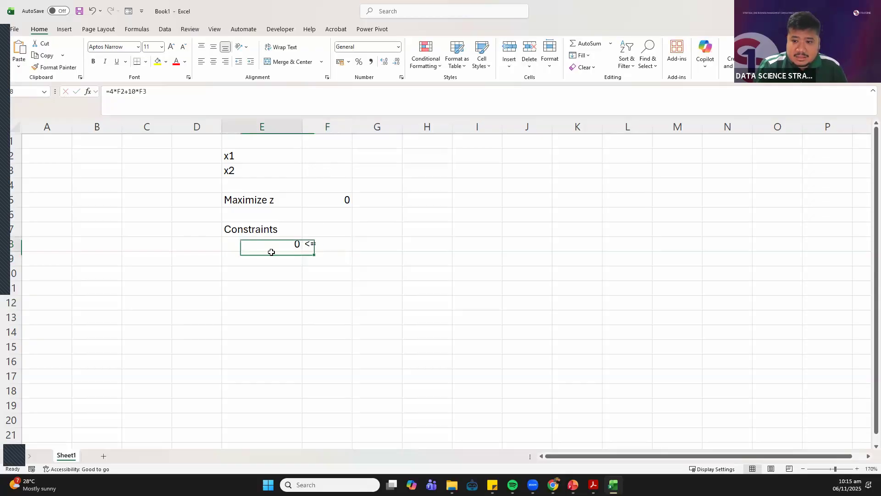
Center the contents of E2:G13 horizontally and make the range E2:G14 bold
shift+click(370, 329)
drag(238, 156, 367, 310)
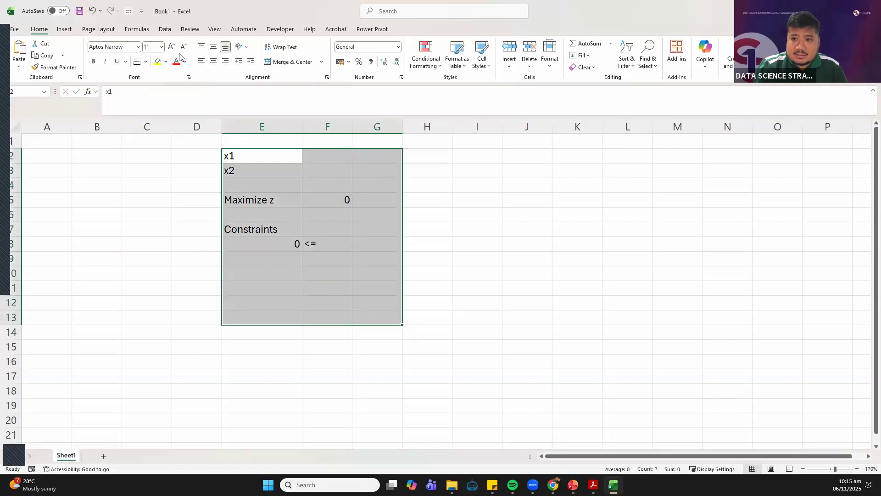
click(212, 65)
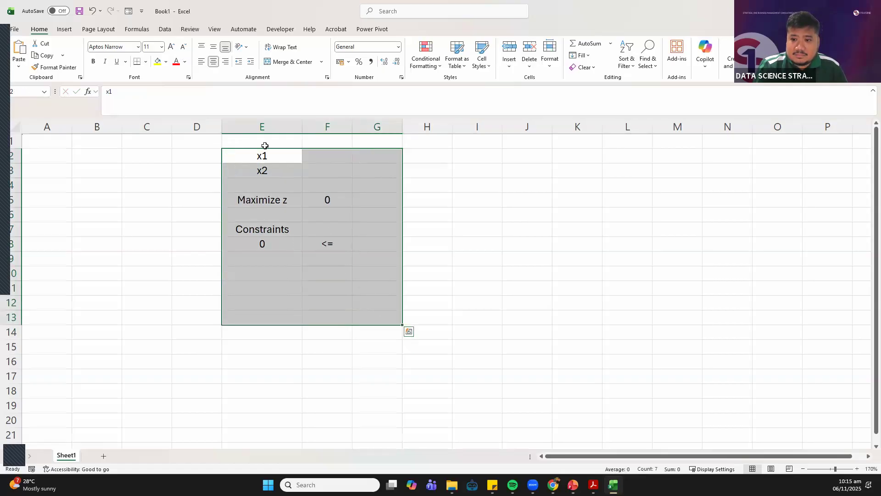
click(327, 273)
drag(257, 157, 386, 333)
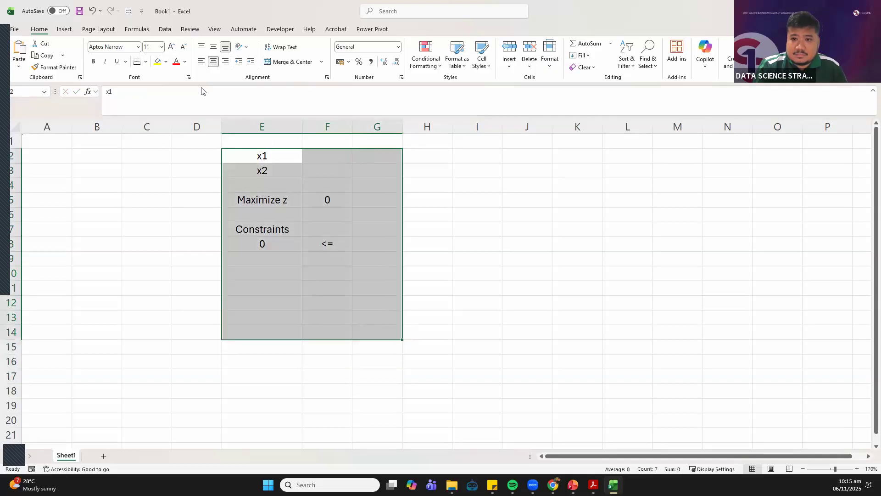
click(93, 61)
click(262, 214)
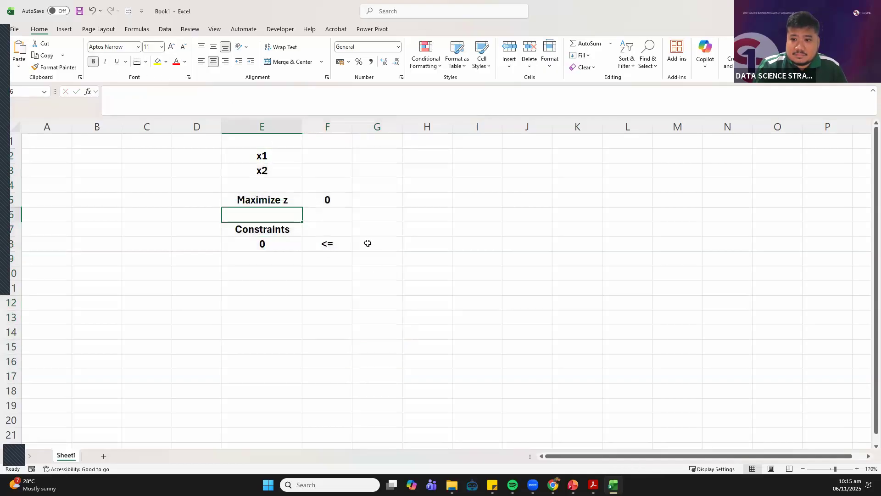
Enter 100 in G8 as the right-hand limit of the first constraint
click(857, 469)
click(857, 469)
click(857, 469)
click(856, 468)
click(857, 469)
click(856, 469)
click(857, 469)
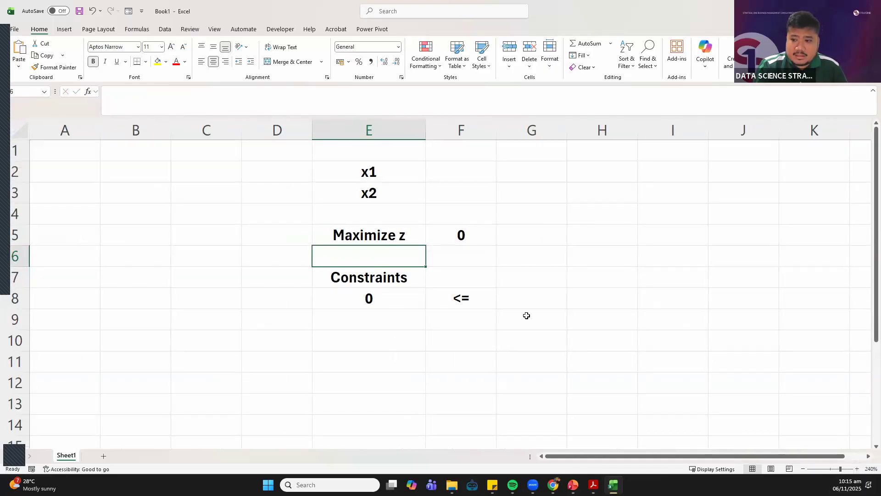
click(524, 282)
click(523, 296)
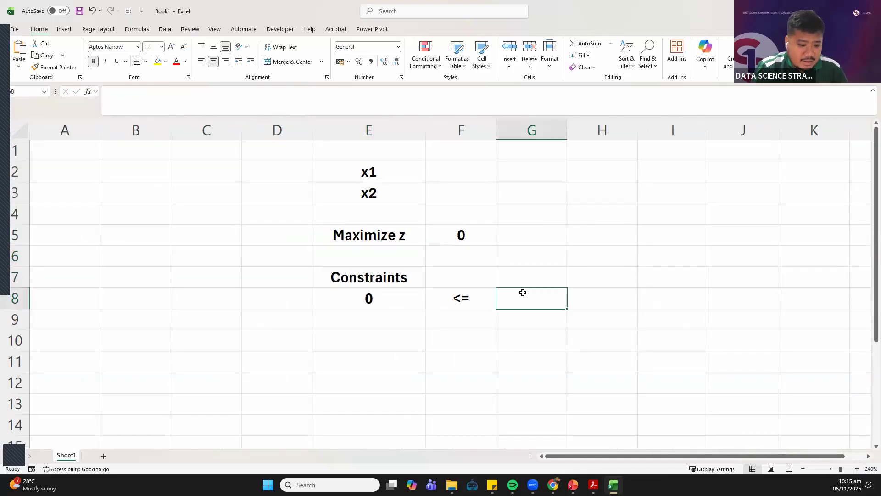
text(100)
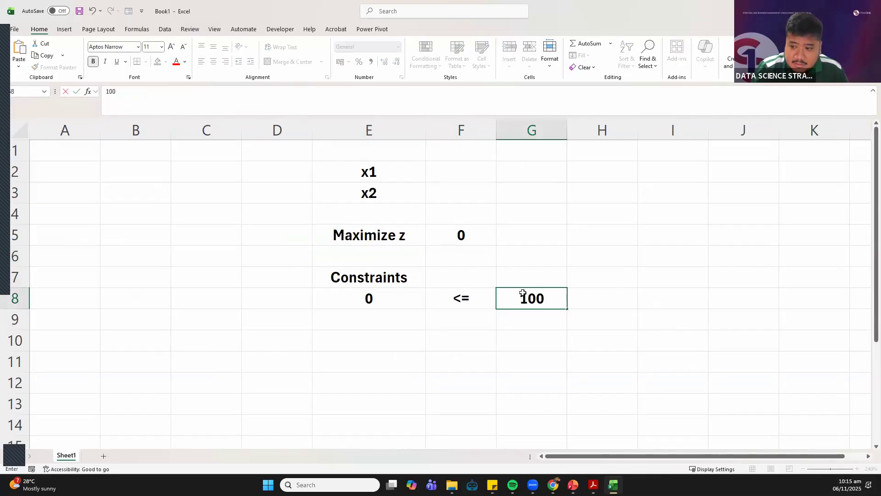
key(Return)
Enter the left-hand side of the second constraint in E9 as =2*F2+1*F3
key(Left)
key(Left)
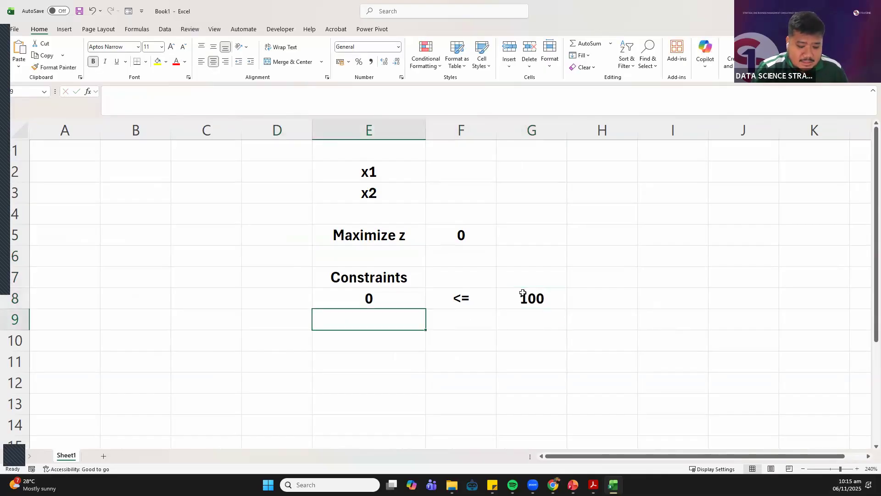
text(=)
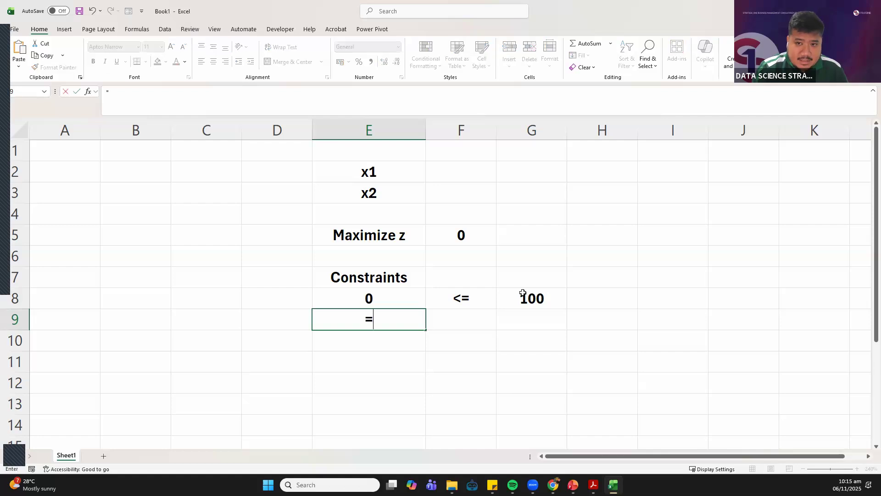
text(2*)
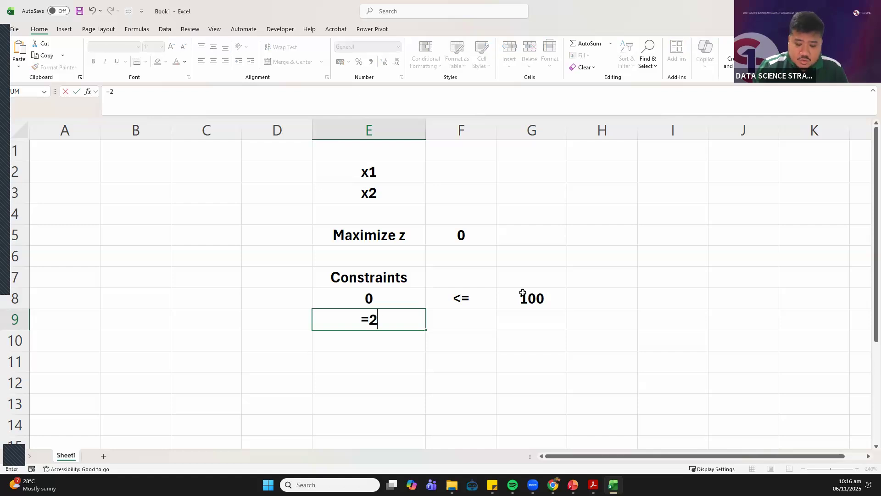
click(444, 177)
text(+1*)
click(449, 190)
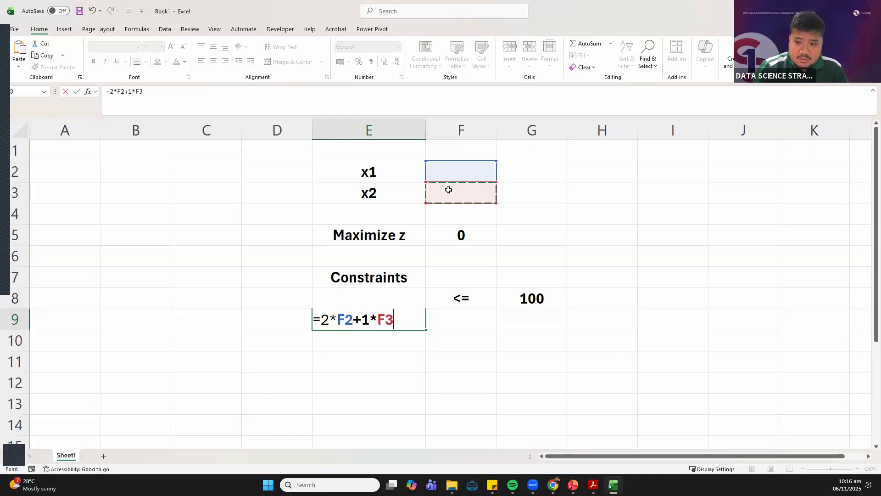
key(Return)
Fill the <= sign from F8 down to F11 and enter 22 in G9 as the second constraint's limit
click(471, 306)
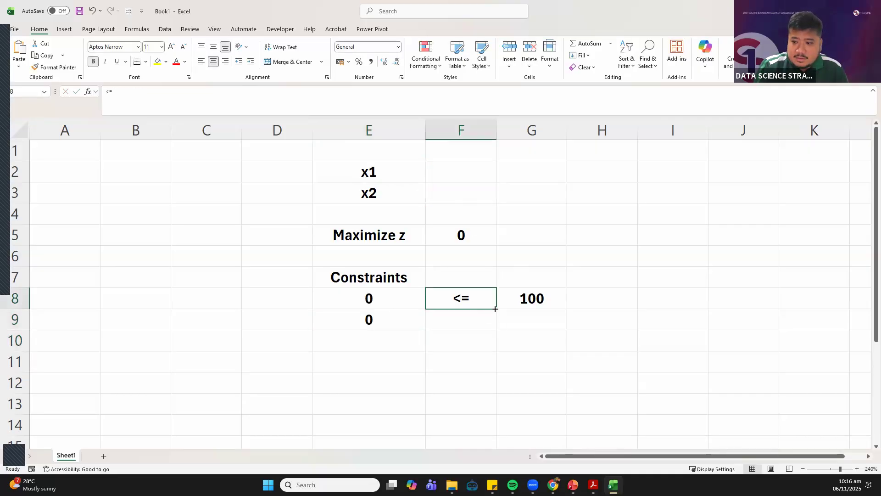
drag(496, 309, 496, 370)
click(522, 324)
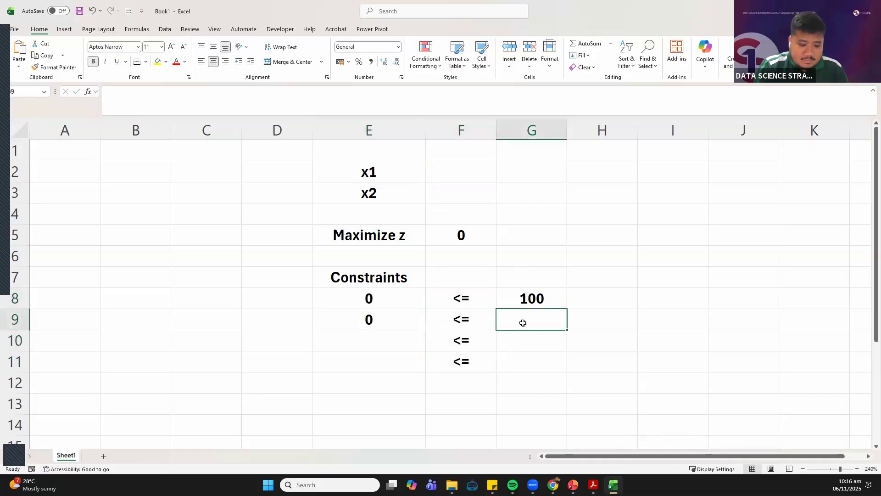
text(22)
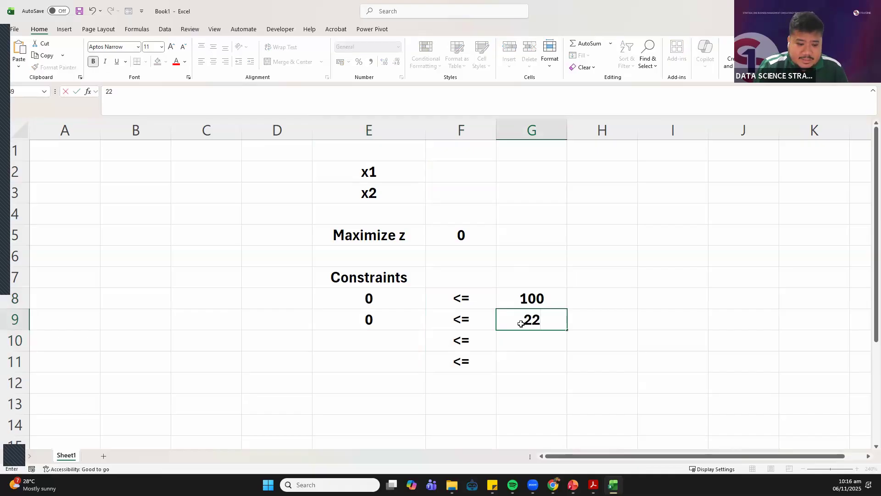
click(353, 338)
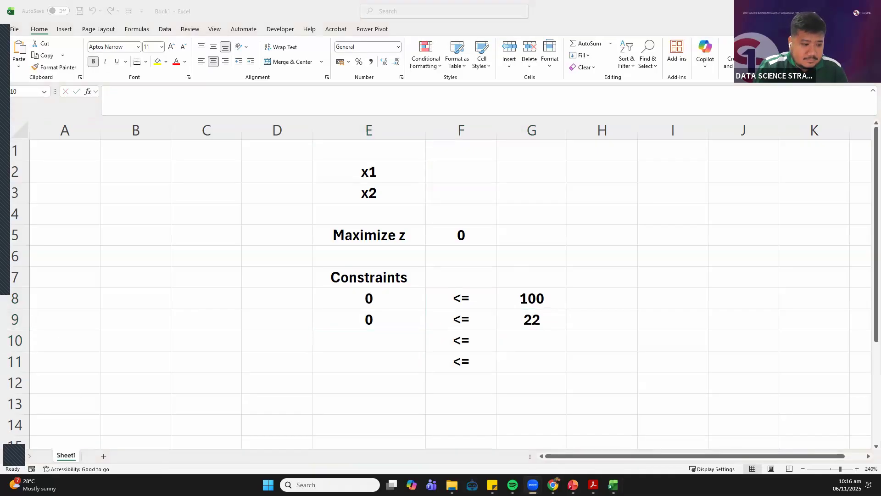
Enter the left-hand side of the third constraint in E10 as =3*F2+3*F3
click(412, 343)
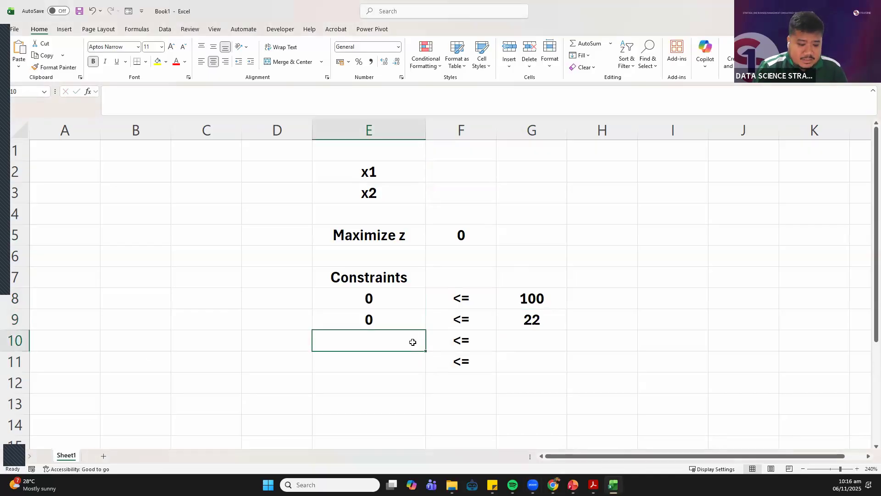
text(3*)
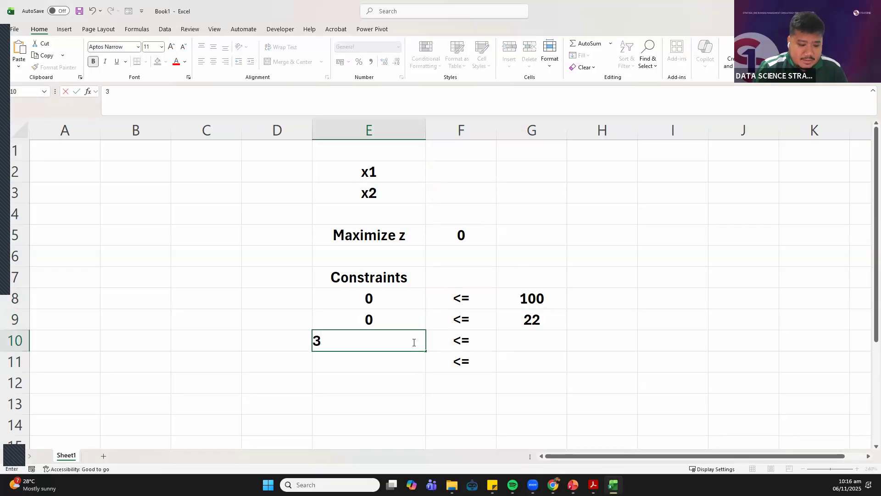
click(461, 172)
click(349, 340)
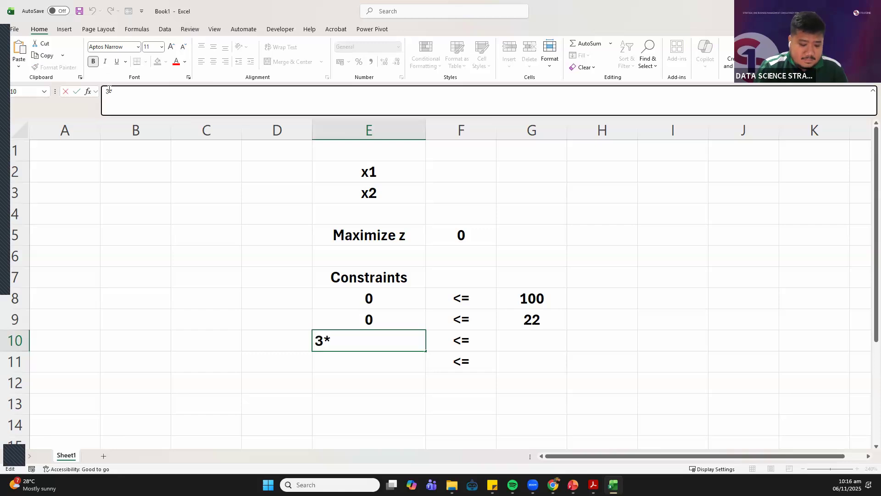
text(=)
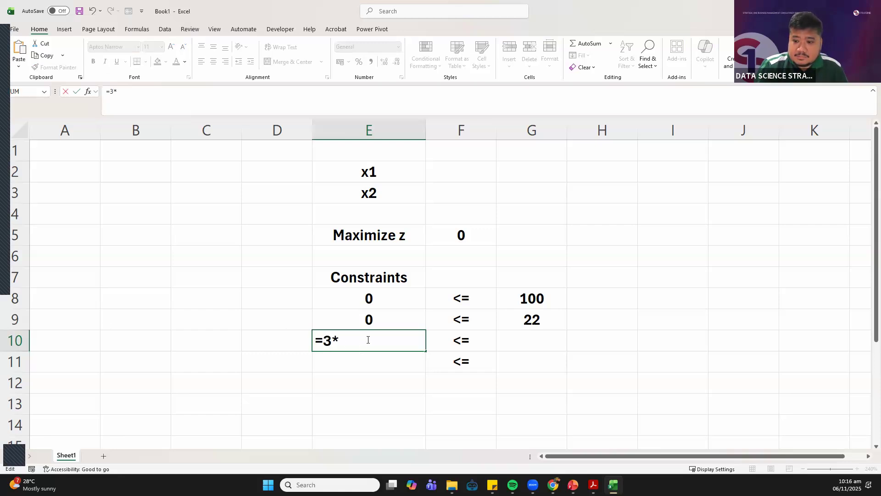
click(444, 173)
text(+3*)
click(446, 196)
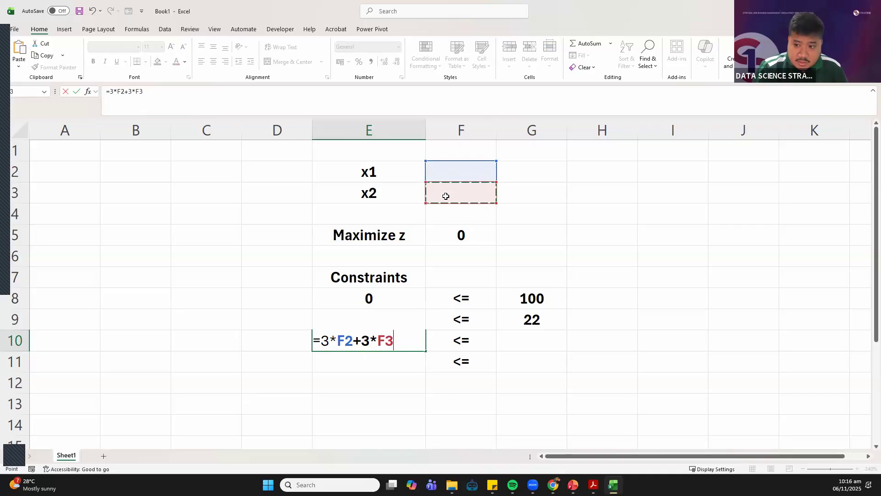
key(Return)
Enter 39 in G10 as the right-hand limit of the third constraint
key(Up)
key(Right)
key(Right)
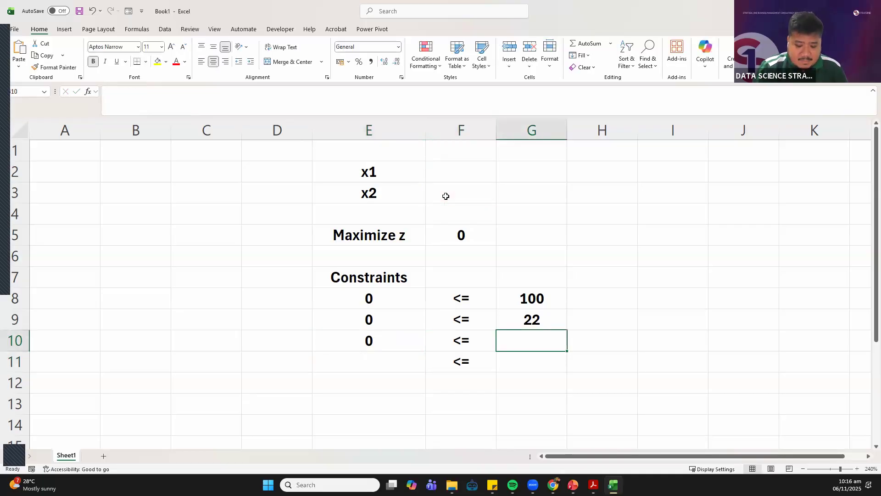
text(39)
key(Return)
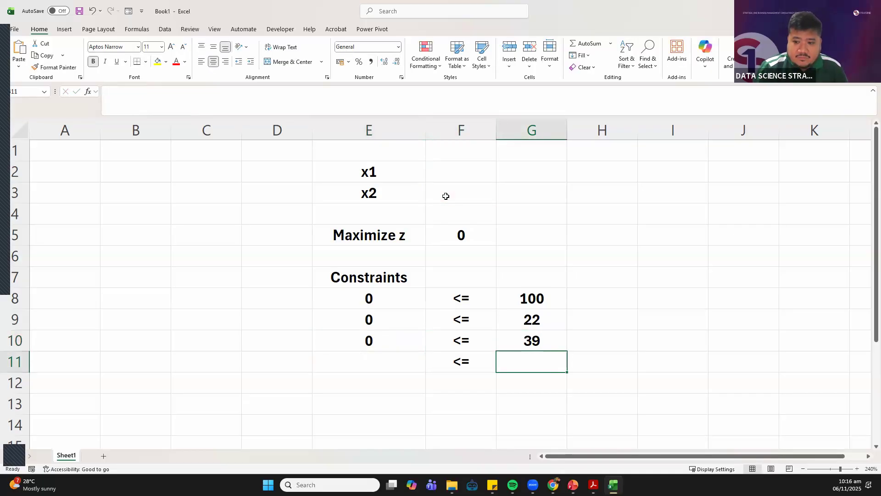
Delete the surplus <= sign from F11, below the third constraint
key(Left)
key(Left)
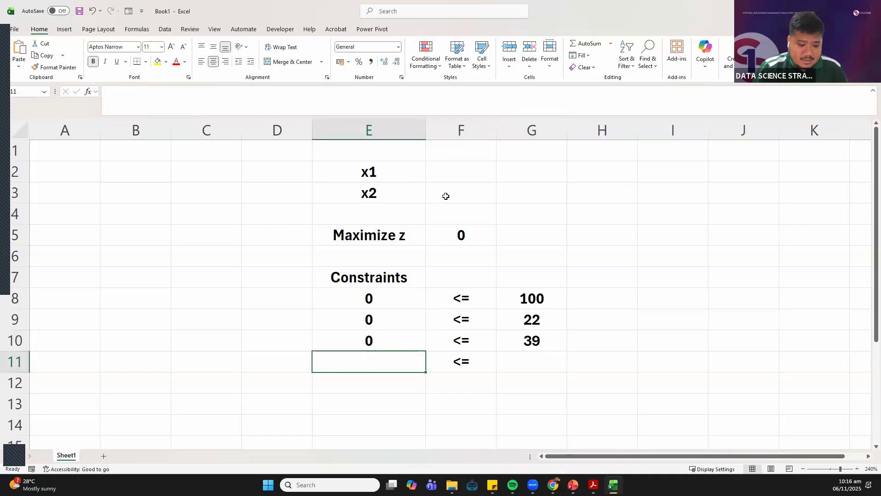
click(449, 362)
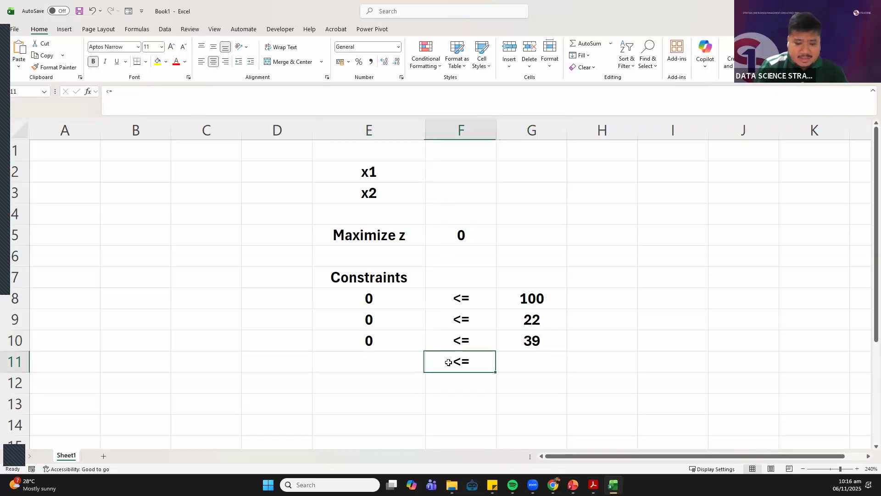
key(Delete)
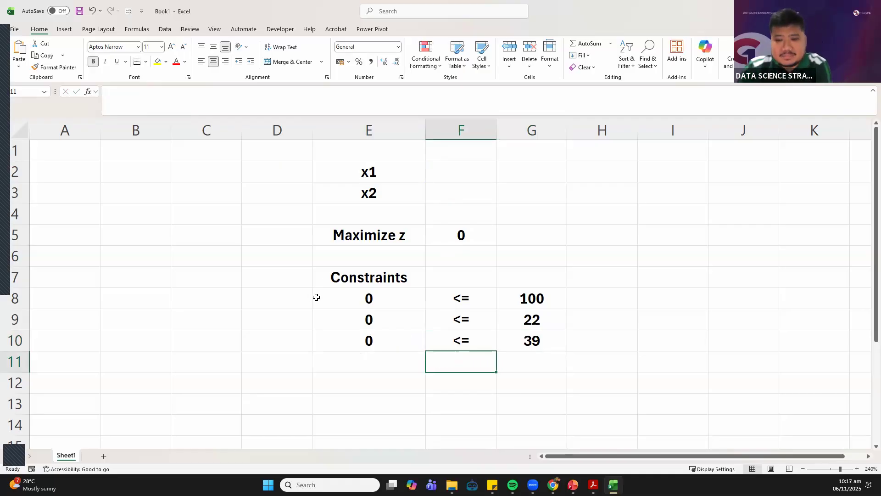
Examine the first constraint's formula in E8 and the cells it references, leaving it unedited
click(304, 311)
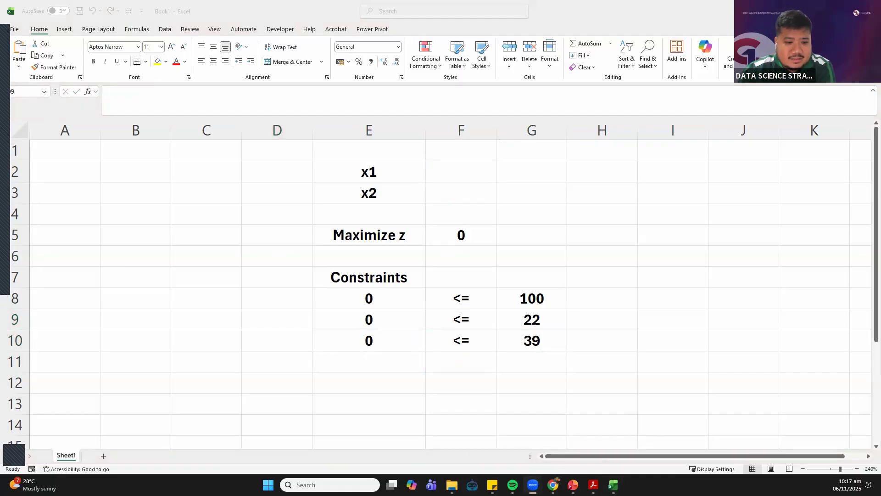
click(368, 299)
click(370, 301)
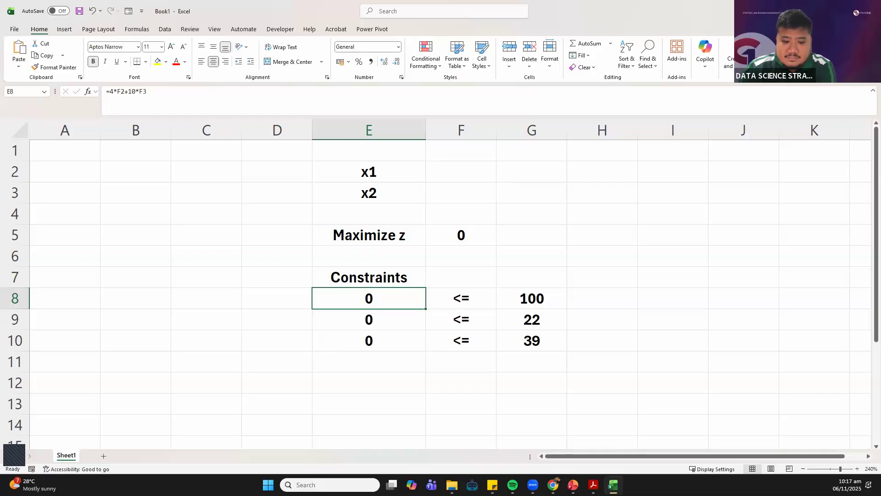
double_click(355, 302)
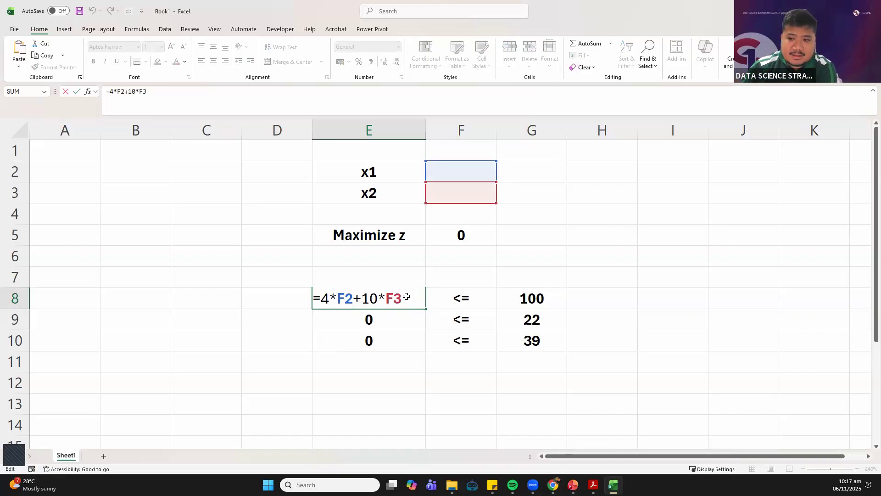
key(Return)
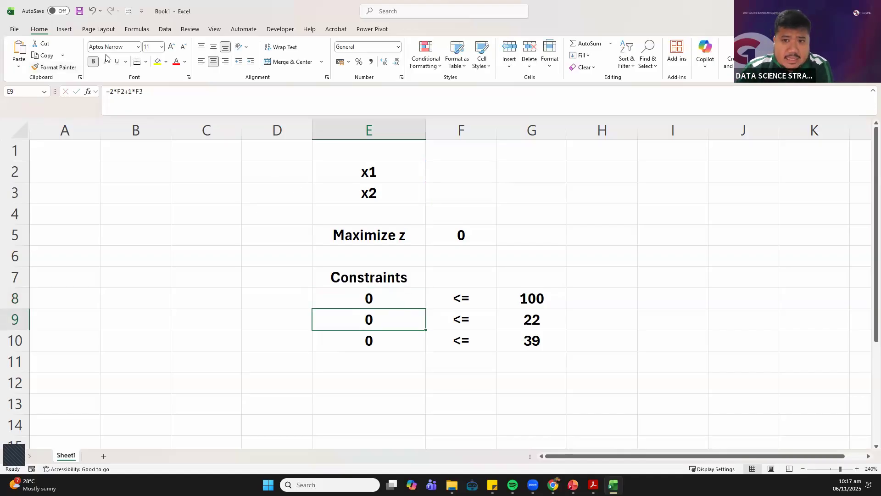
Open Solver and set the objective to cell F5, with F2:F3 as the changing variable cells
click(170, 31)
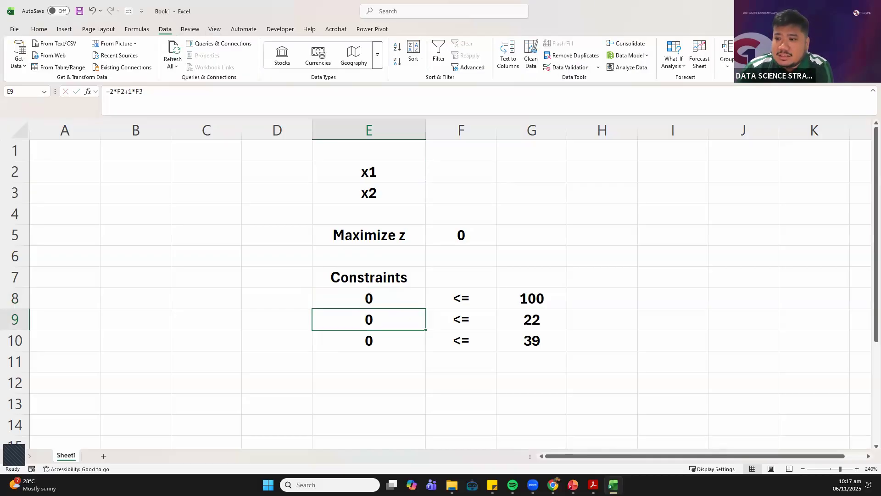
click(821, 45)
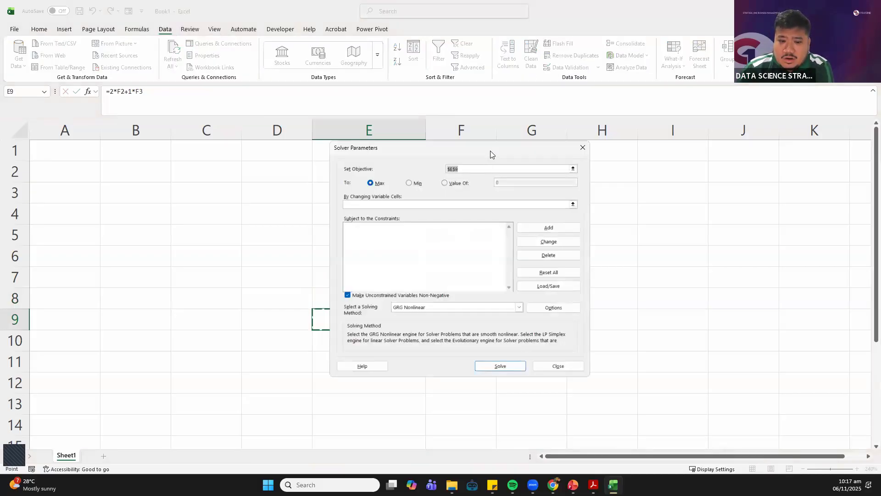
drag(503, 150, 730, 114)
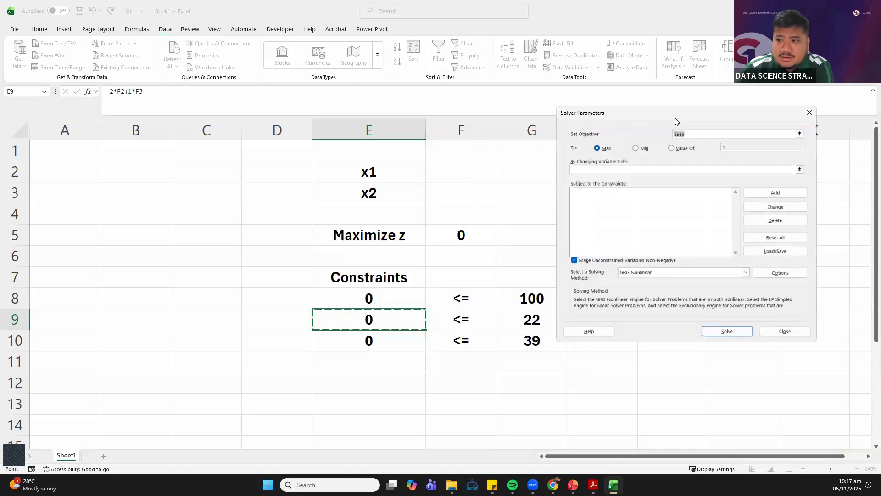
click(686, 135)
key(BackSpace)
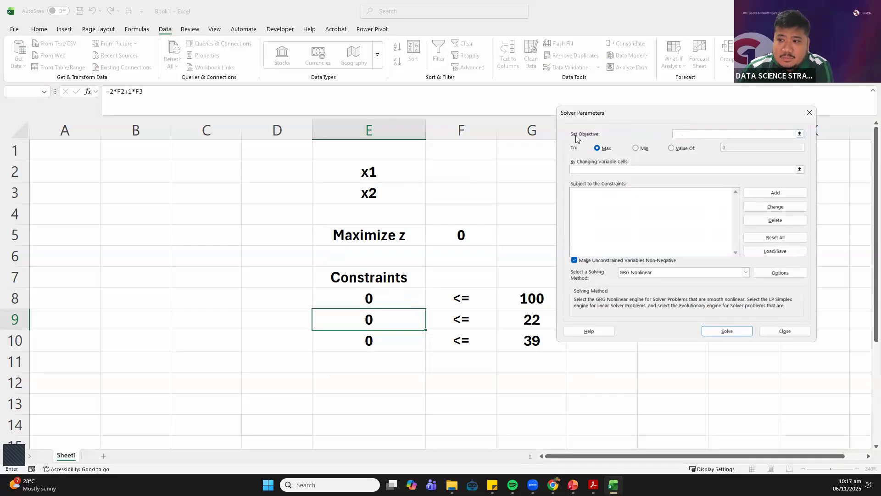
click(457, 235)
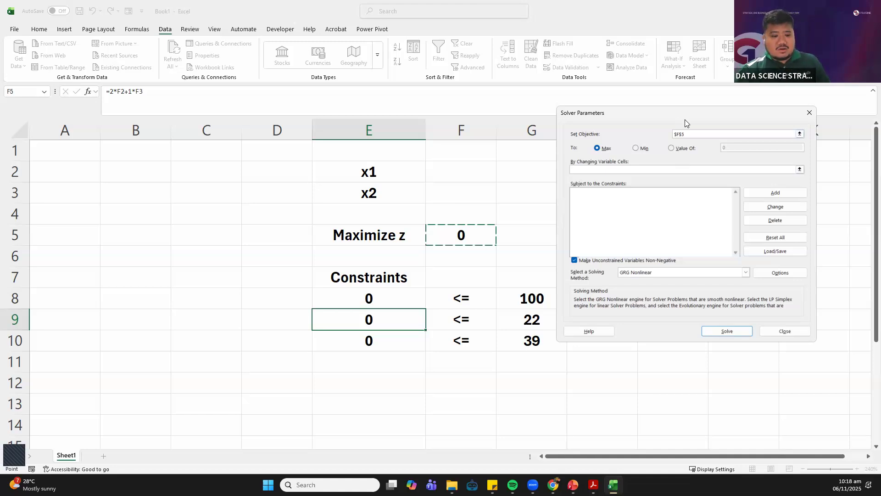
click(637, 172)
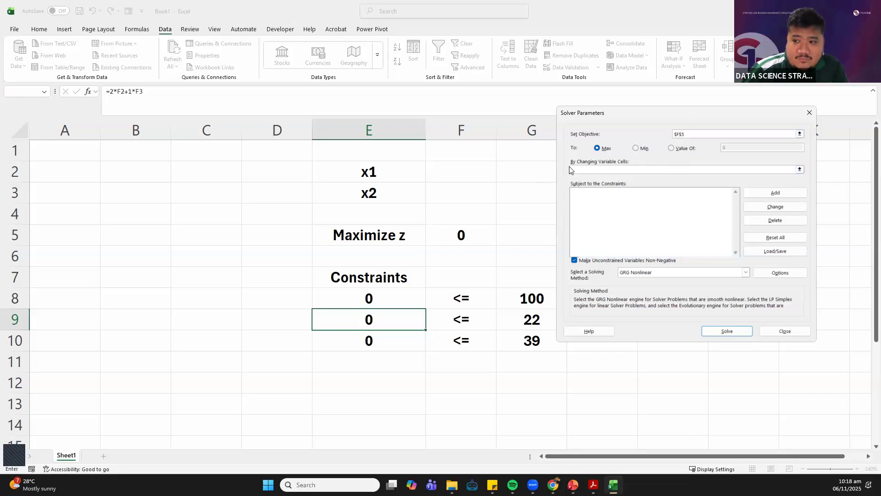
drag(440, 169, 438, 197)
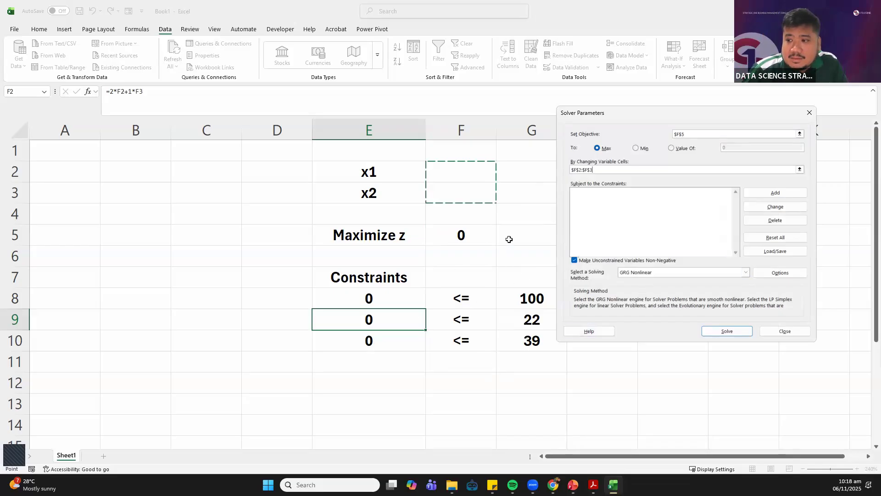
Add the first Solver constraint, requiring E8 <= G8, and continue to a new blank constraint
click(779, 194)
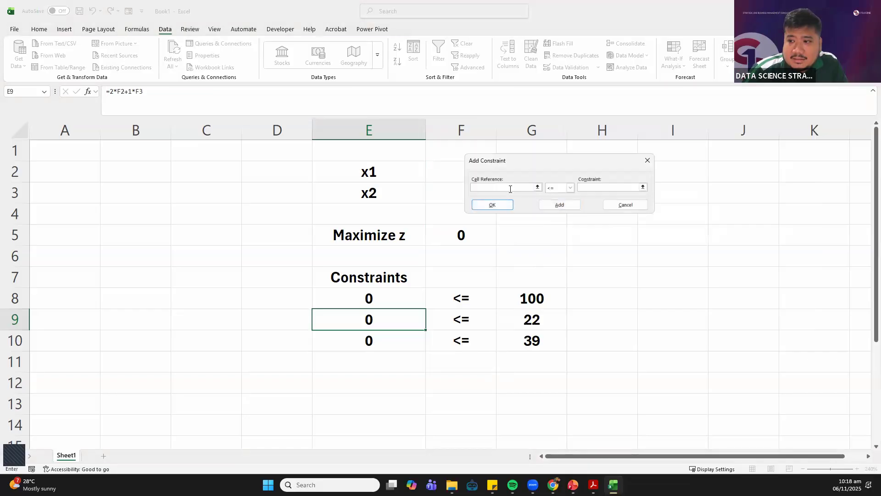
click(362, 298)
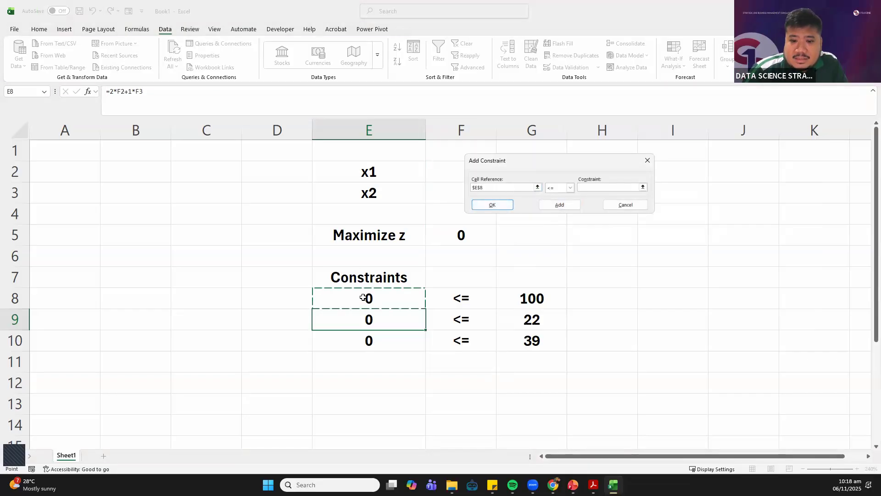
click(568, 188)
click(559, 174)
click(585, 187)
click(532, 294)
click(554, 206)
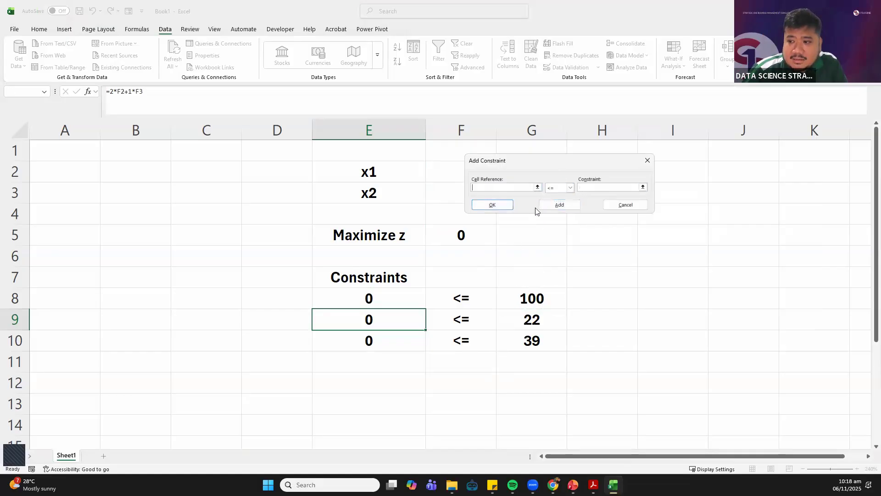
Add the second Solver constraint, requiring E9 <= G9, and continue to a new blank constraint
click(386, 321)
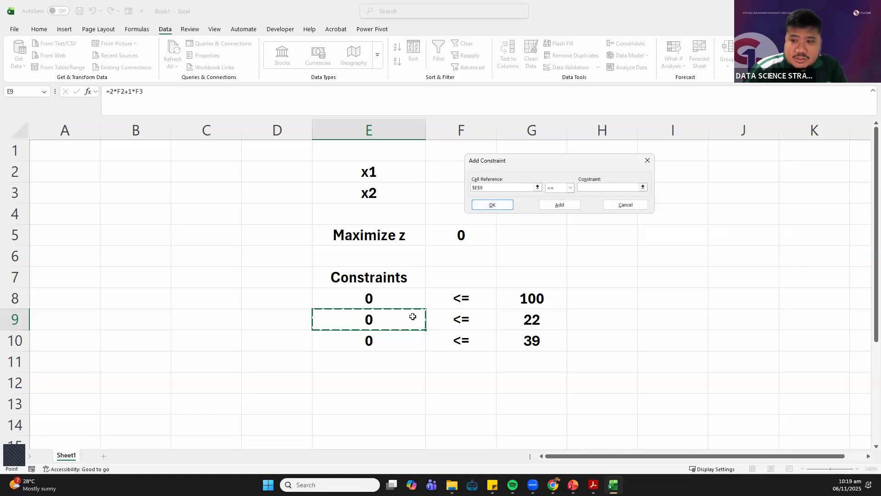
click(582, 188)
click(588, 188)
click(516, 317)
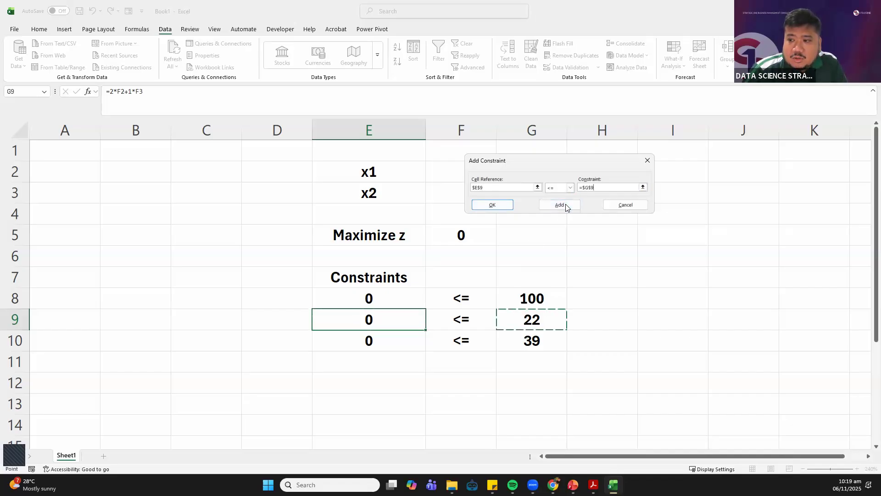
click(565, 204)
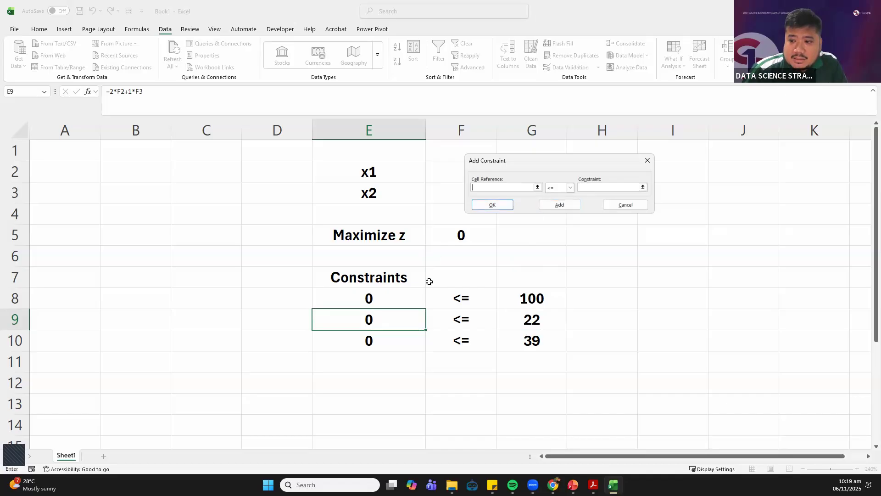
Add the third Solver constraint, requiring E10 <= G10, and return to the Solver parameters, discarding the extra blank constraint
click(383, 348)
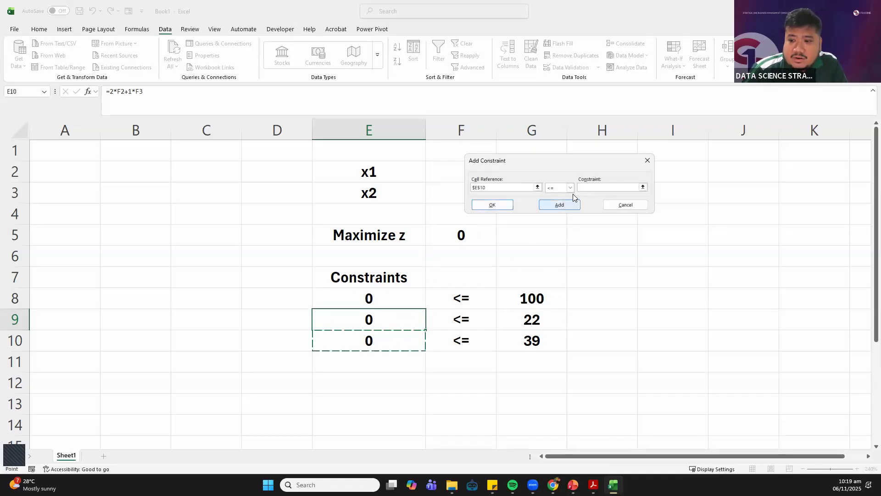
click(591, 187)
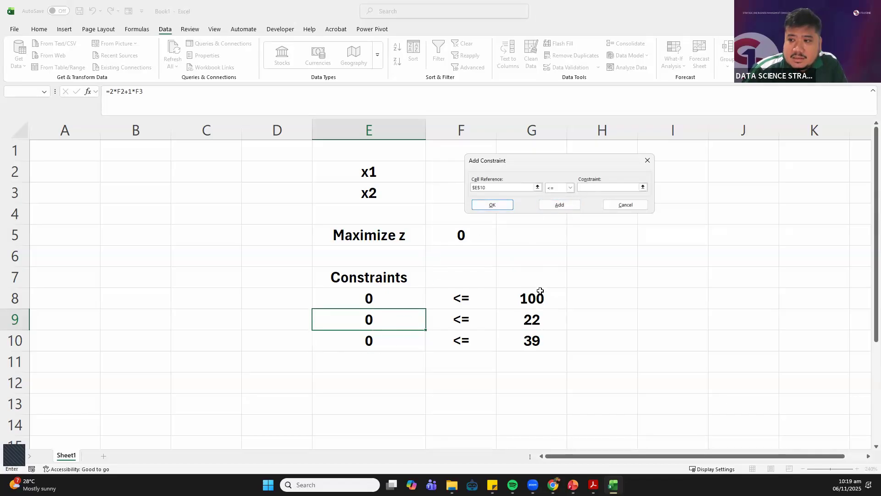
click(545, 345)
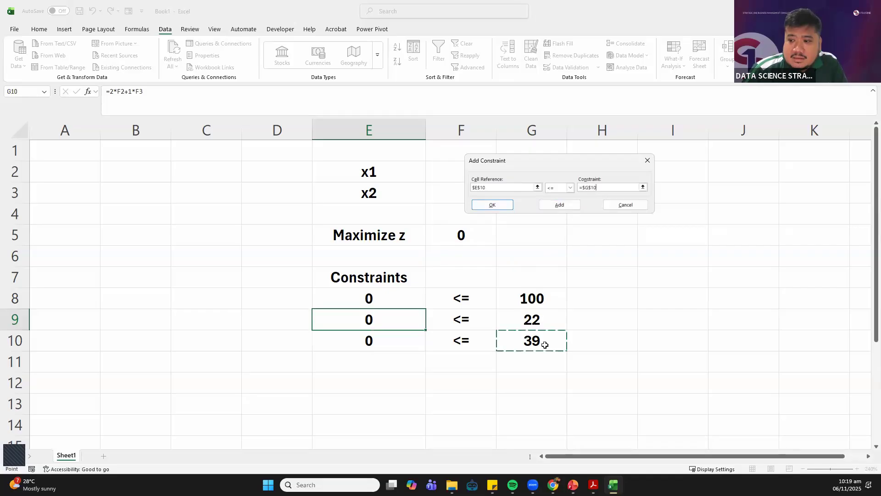
click(559, 205)
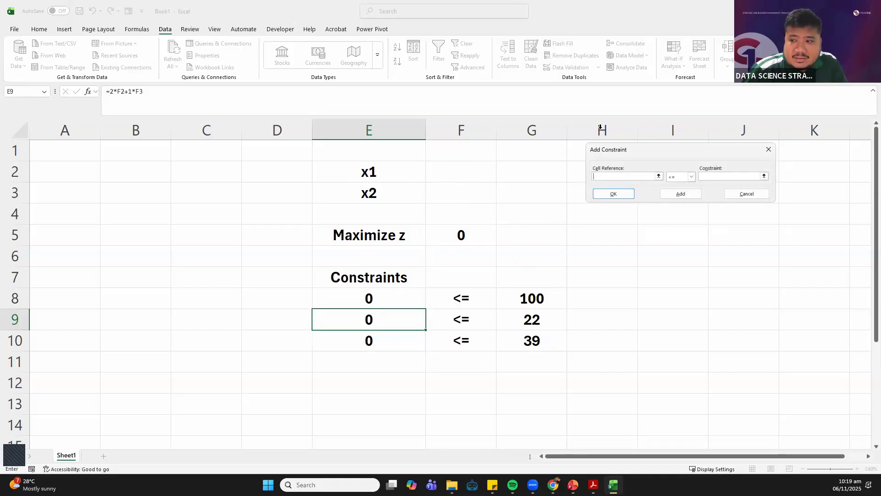
click(615, 194)
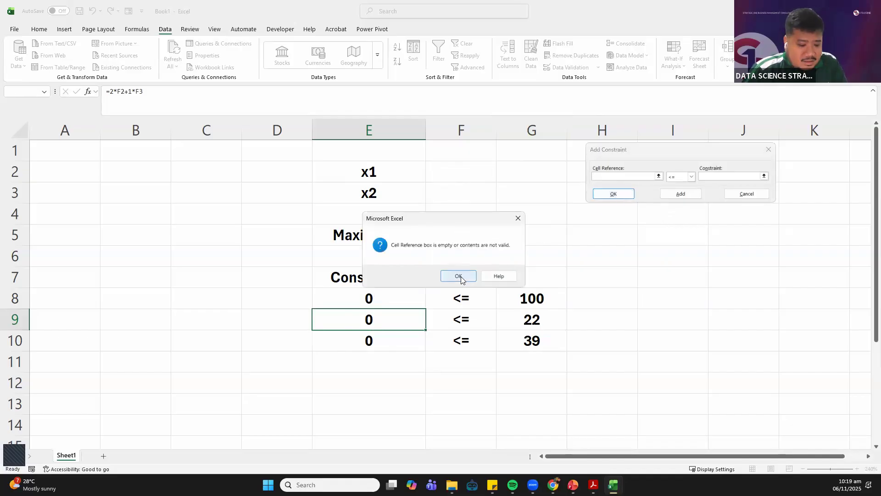
click(458, 276)
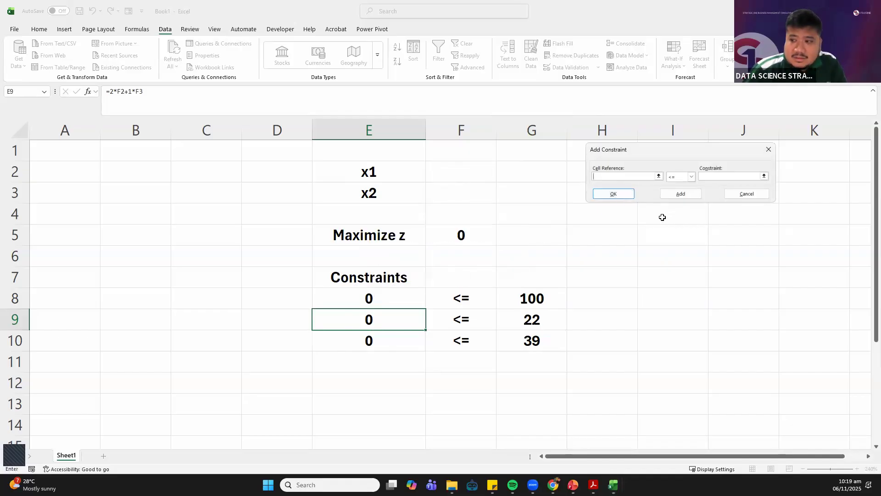
click(737, 194)
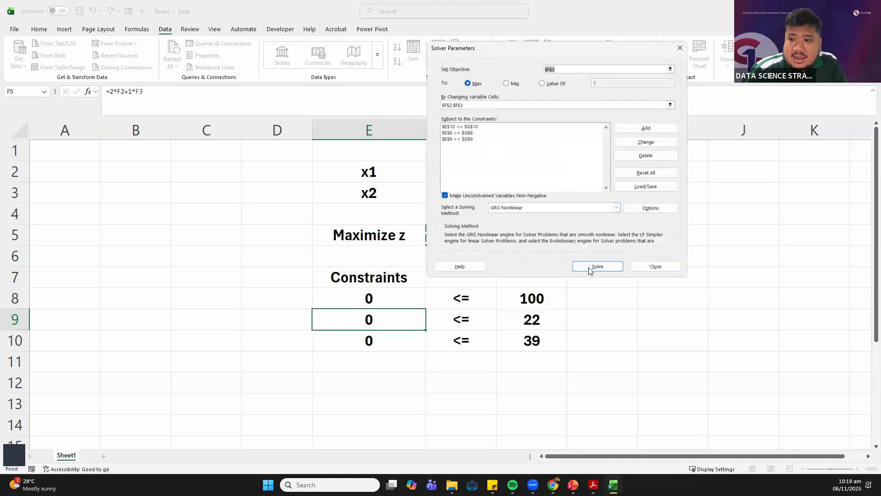
Solve the model for the maximum with the GRG Nonlinear method and keep the Solver solution
click(589, 269)
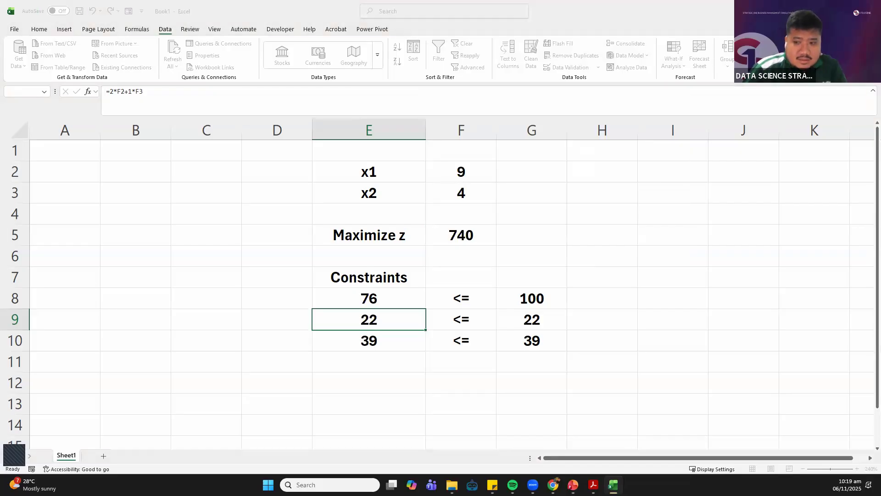
drag(559, 94, 609, 77)
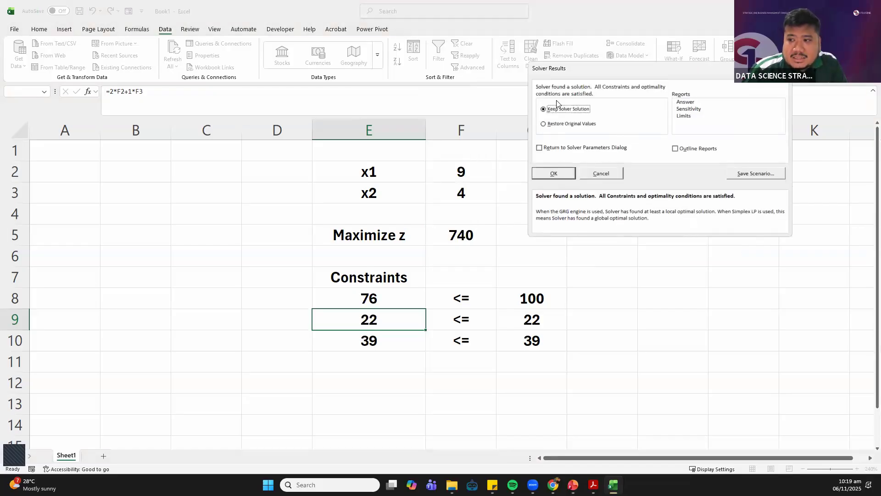
click(557, 176)
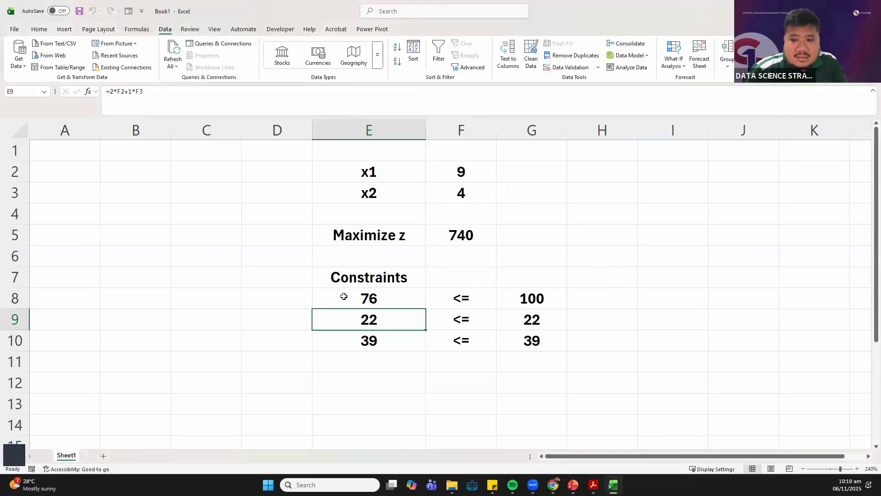
Fill the constraint result cells E8:E10 with yellow
drag(345, 296, 343, 341)
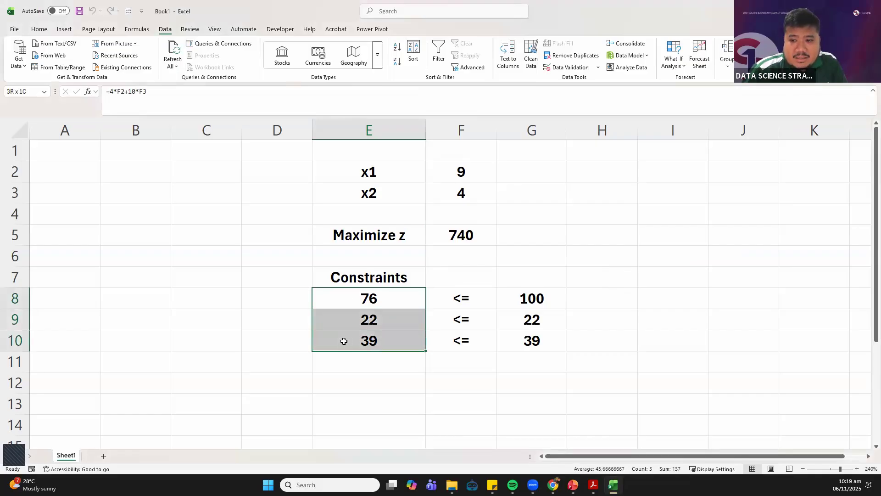
click(39, 29)
click(158, 62)
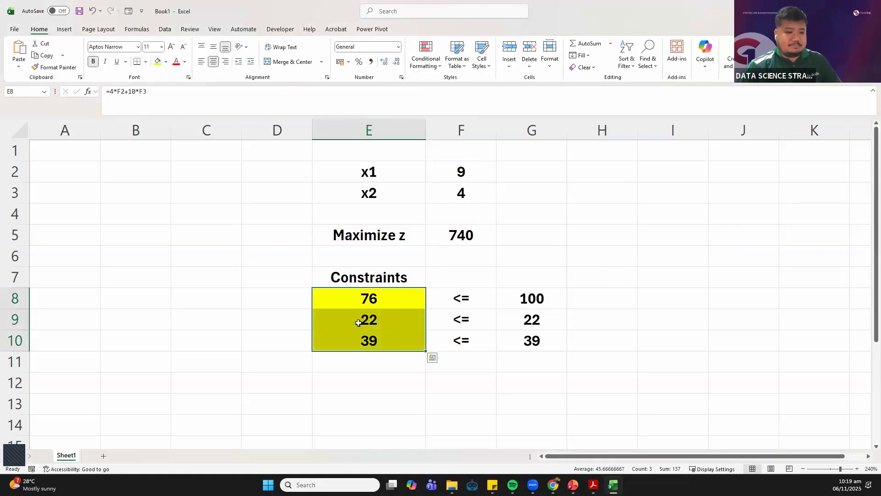
click(268, 336)
Examine the solved x1 and x2 values in rows 2 and 3 and the objective formula in F5
click(421, 169)
mouse_move(436, 168)
mouse_down()
mouse_move(401, 166)
mouse_move(438, 170)
mouse_up()
drag(376, 179, 457, 178)
drag(394, 193, 463, 190)
drag(387, 191, 463, 189)
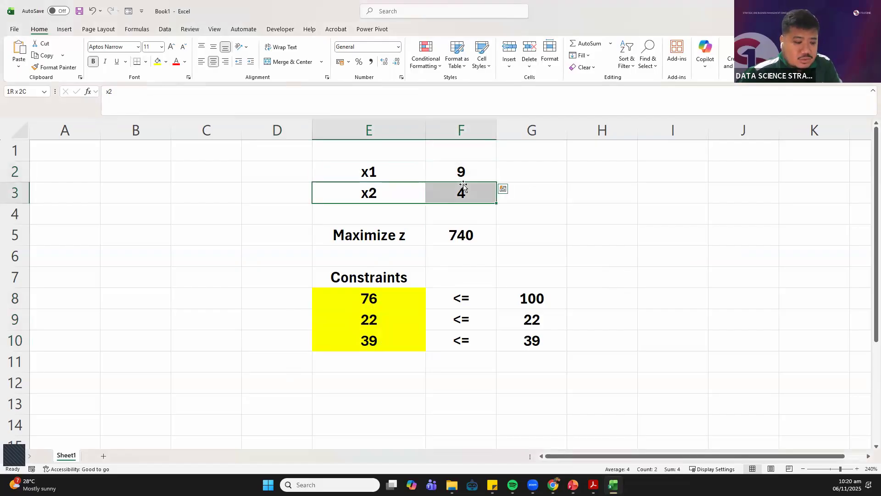
drag(334, 177, 416, 167)
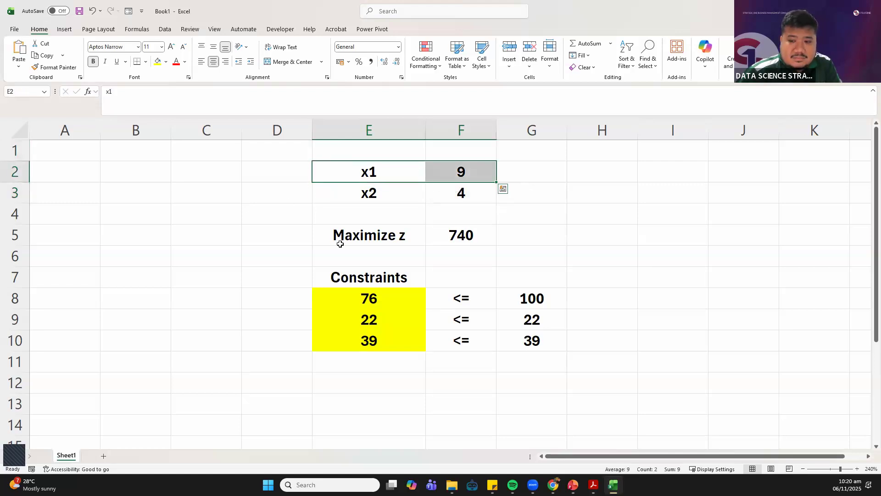
click(448, 240)
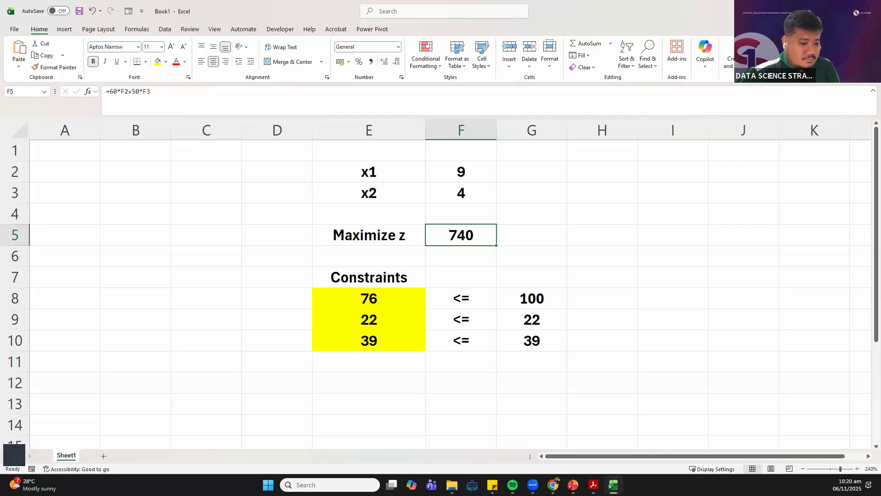
Switch to linear_programming.pdf in Acrobat and compare the corner-point solutions on pages 17 and 18 with the Solver result
key(alt+Tab)
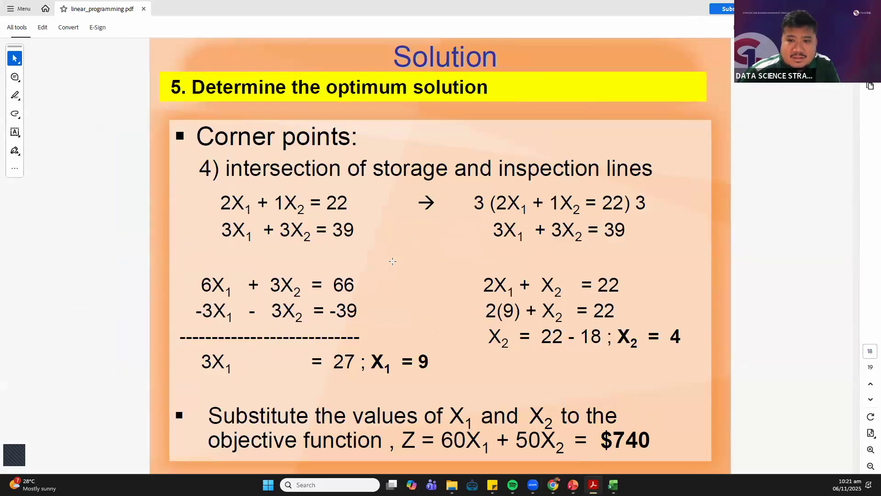
scroll(391, 257, up, 2)
scroll(390, 252, down, 1)
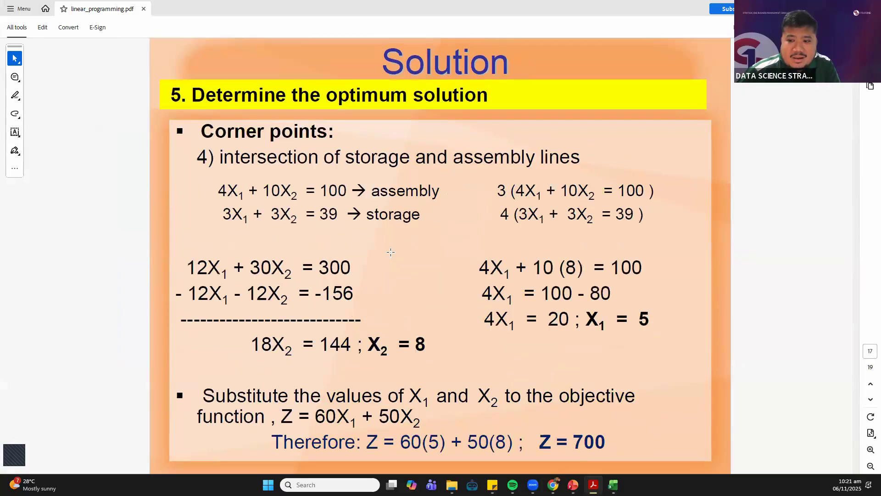
scroll(389, 243, down, 1)
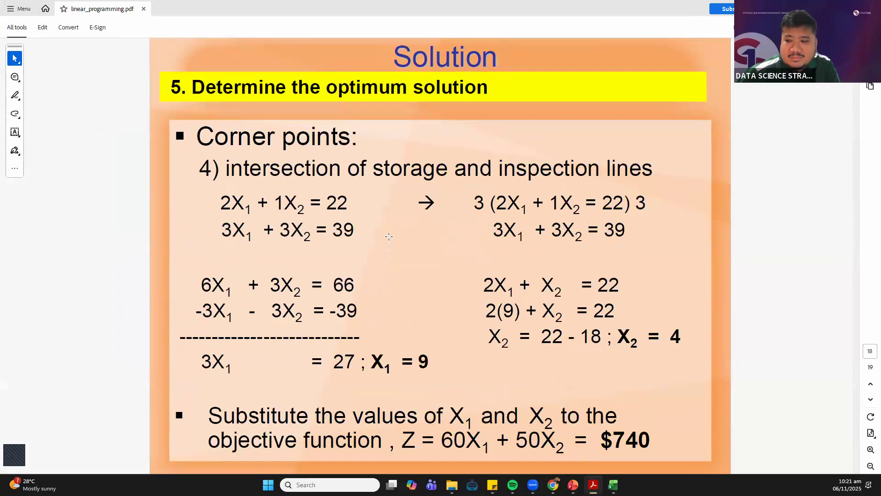
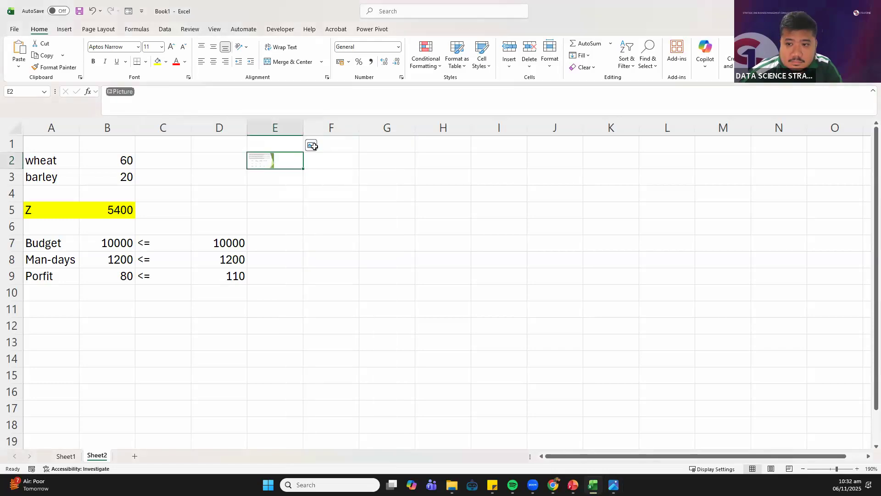
Place the farmer problem picture over the cells beside the model and check the wheat and barley values in B2:B3
drag(409, 145, 408, 149)
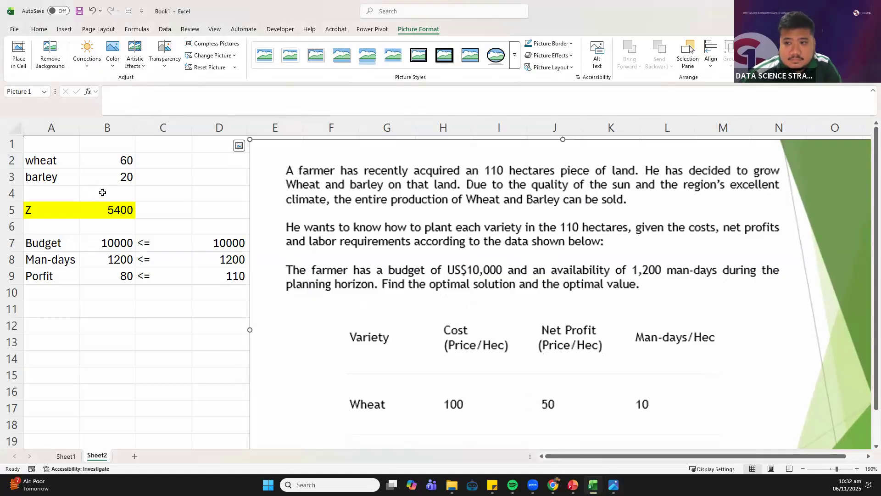
click(108, 164)
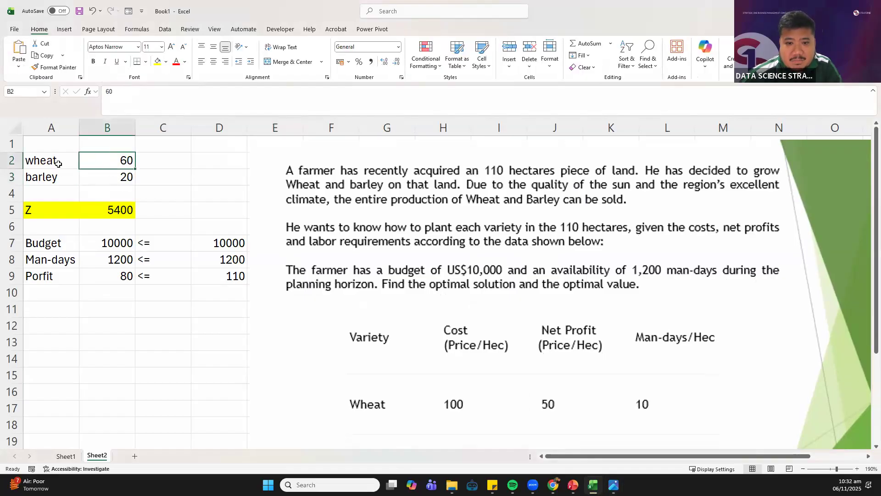
click(129, 176)
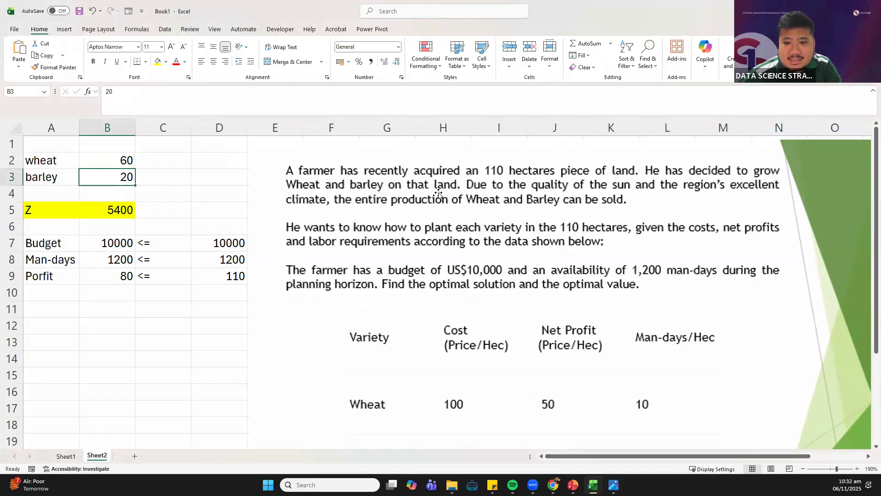
Relabel the third constraint in A9 as Hec
click(116, 274)
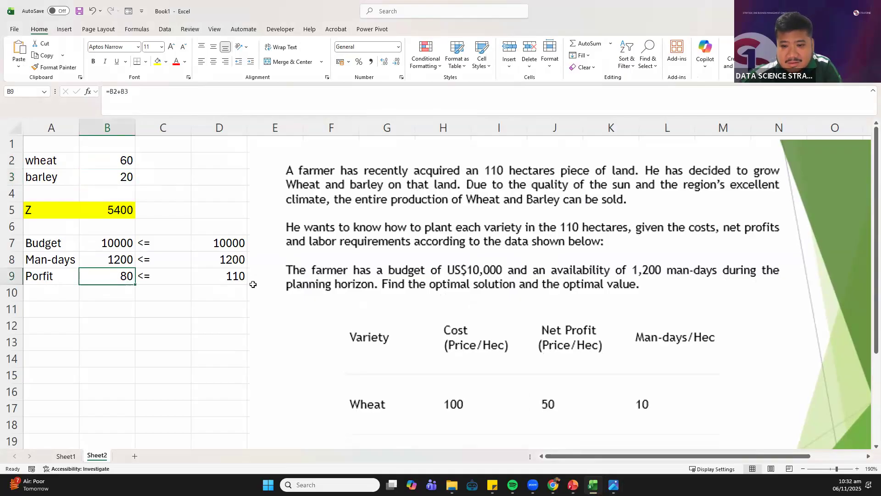
click(61, 278)
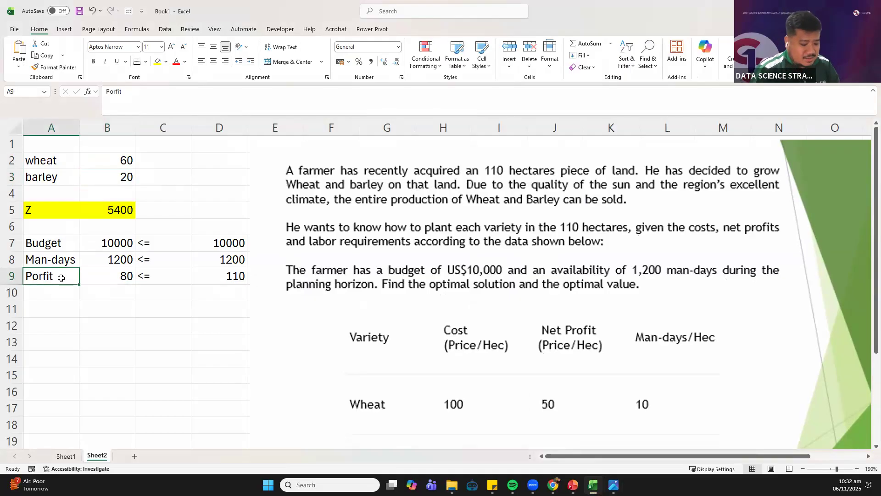
text(Hec)
key(Return)
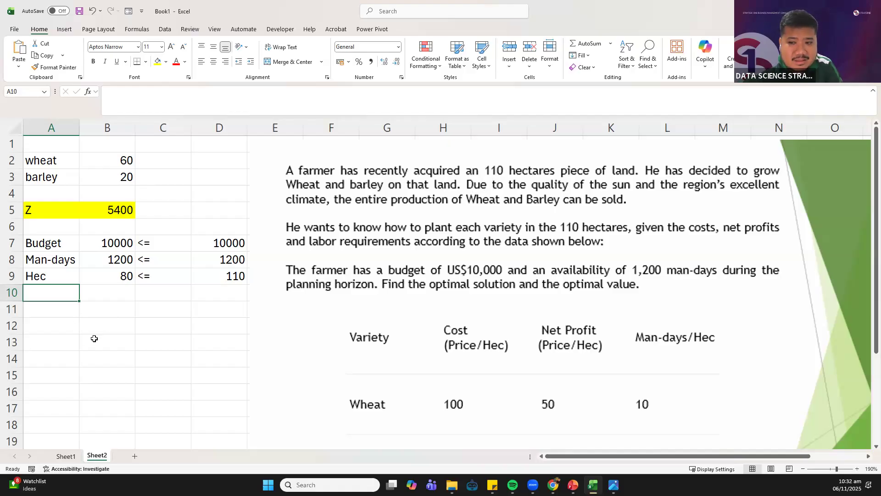
Shift the problem picture slightly away from column D and review the wheat and barley values and the Z formula in B5
drag(307, 170, 313, 171)
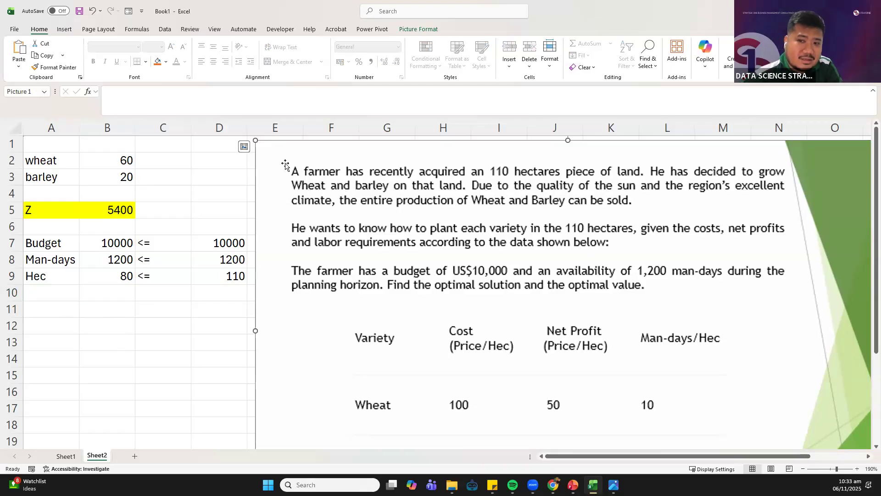
click(109, 164)
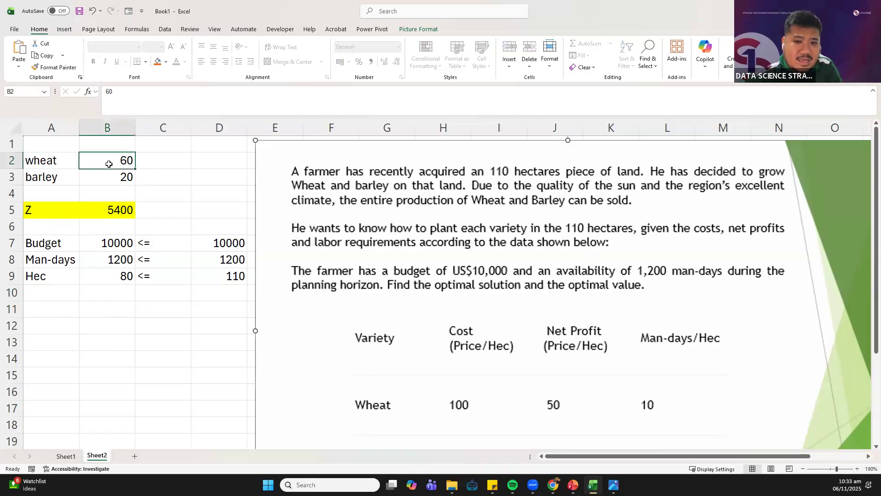
click(88, 180)
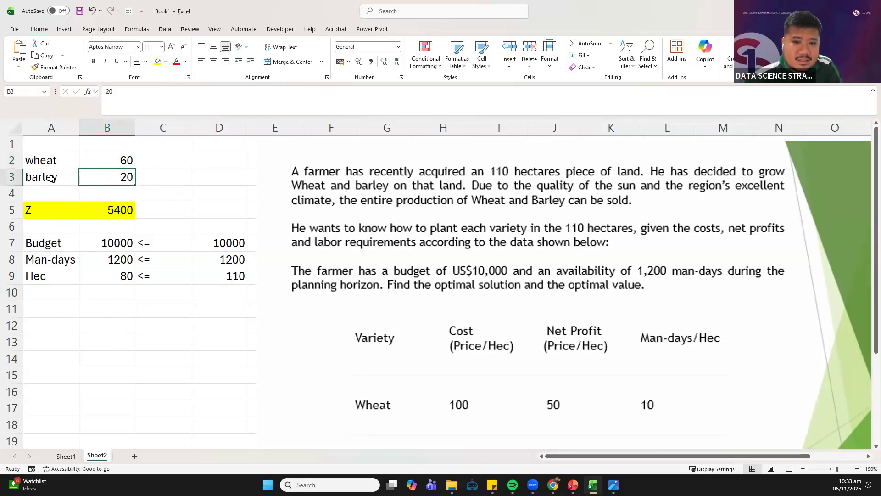
click(202, 190)
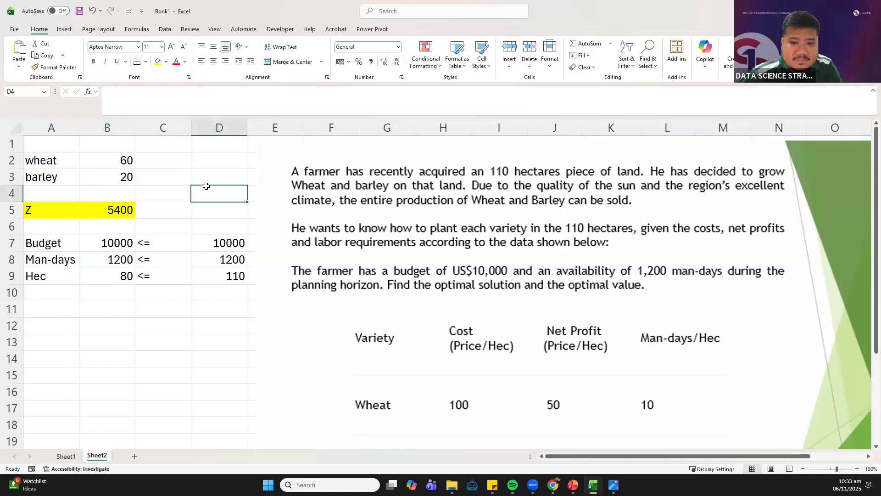
click(94, 215)
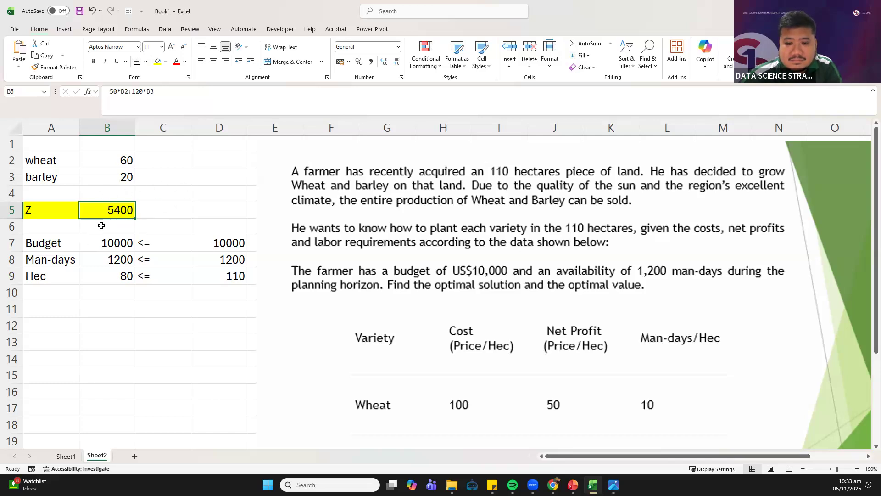
Compare the Budget, Man-days and Hec constraint formulas in B7:B9 with their limits in column D and the solved variables
click(98, 243)
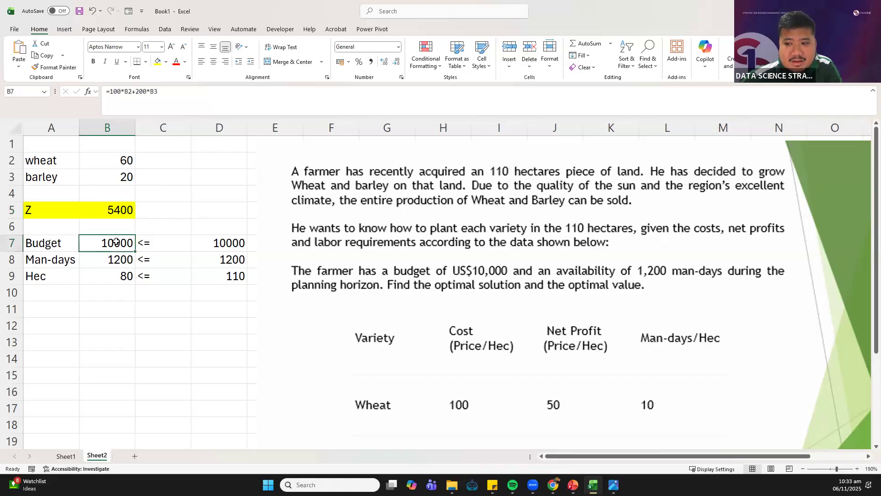
mouse_move(212, 246)
mouse_down()
mouse_move(142, 256)
mouse_move(97, 247)
mouse_move(205, 244)
mouse_up()
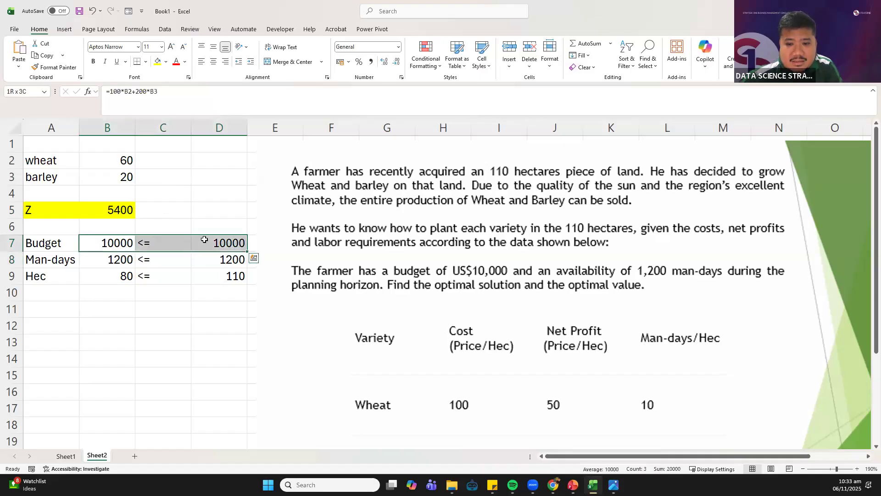
click(122, 243)
click(223, 241)
drag(189, 243, 115, 242)
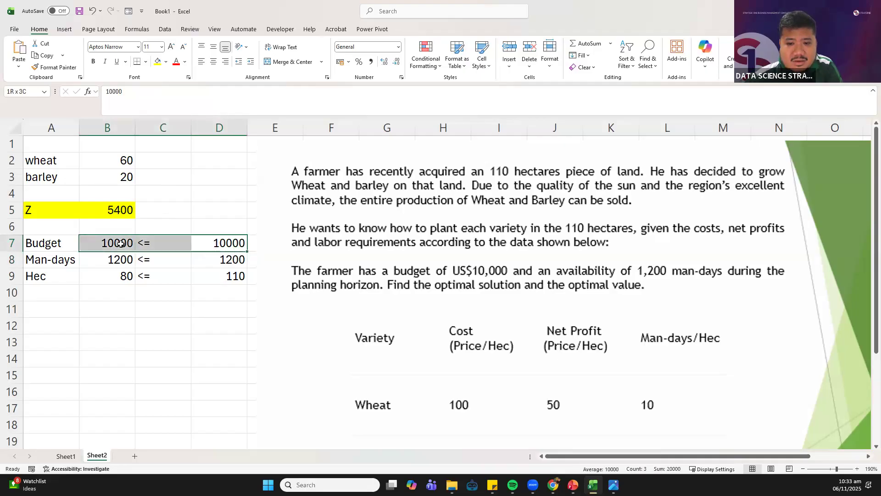
click(115, 242)
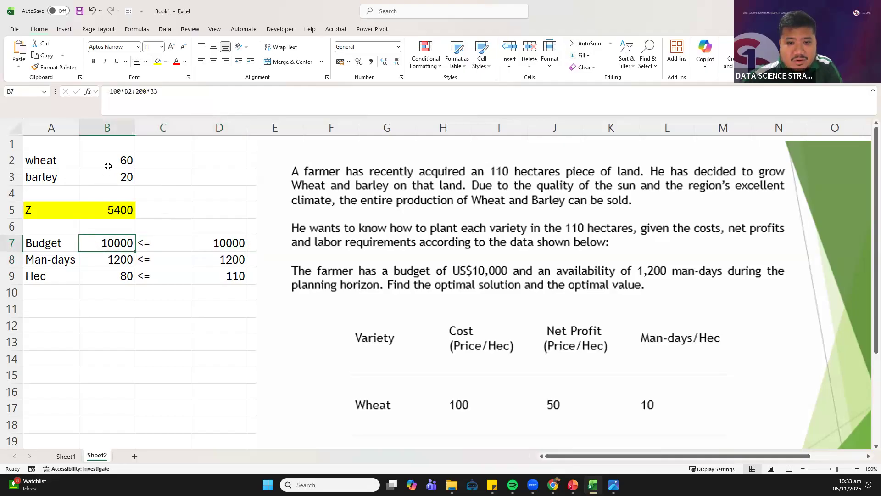
drag(108, 166, 108, 175)
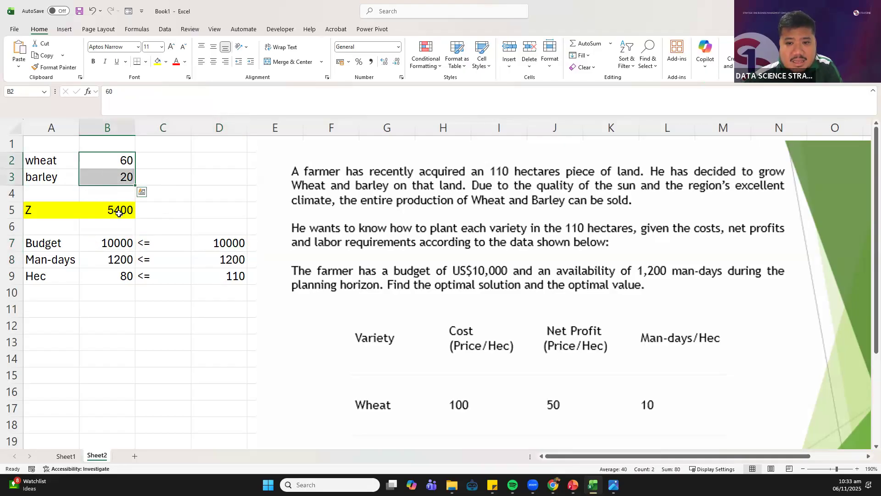
click(105, 258)
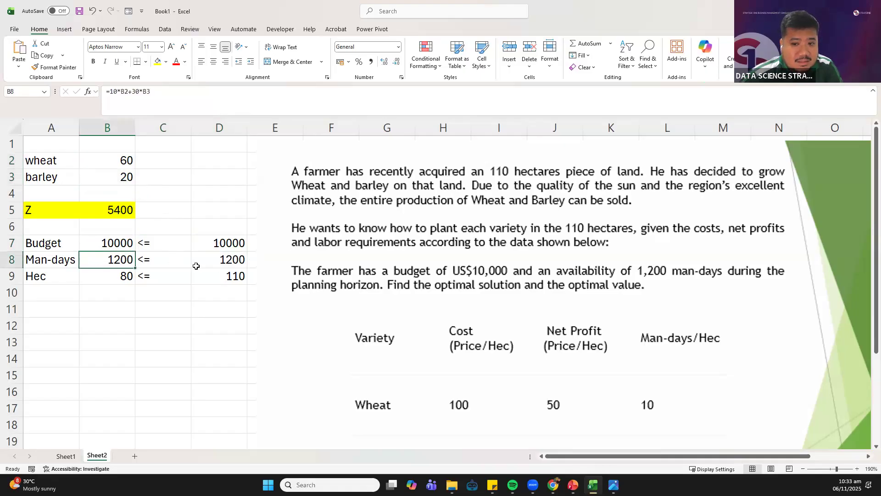
click(227, 260)
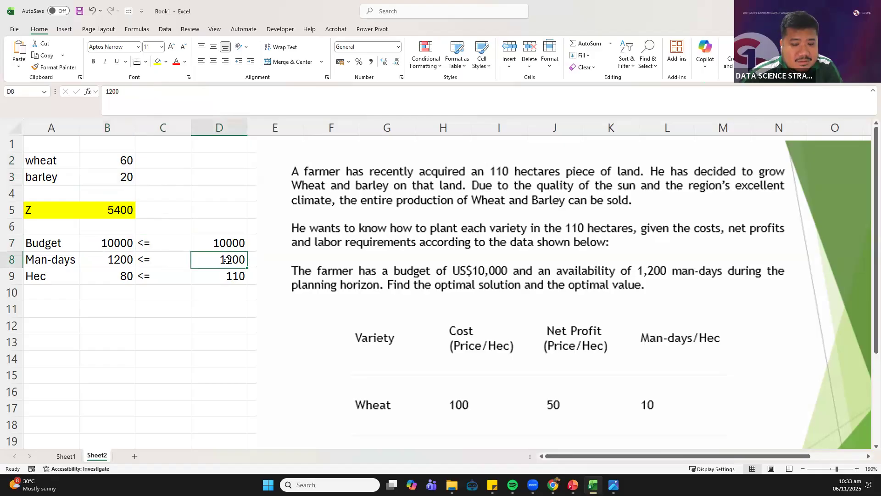
click(121, 259)
click(102, 277)
mouse_move(102, 277)
mouse_down()
mouse_move(213, 279)
mouse_move(113, 273)
mouse_up()
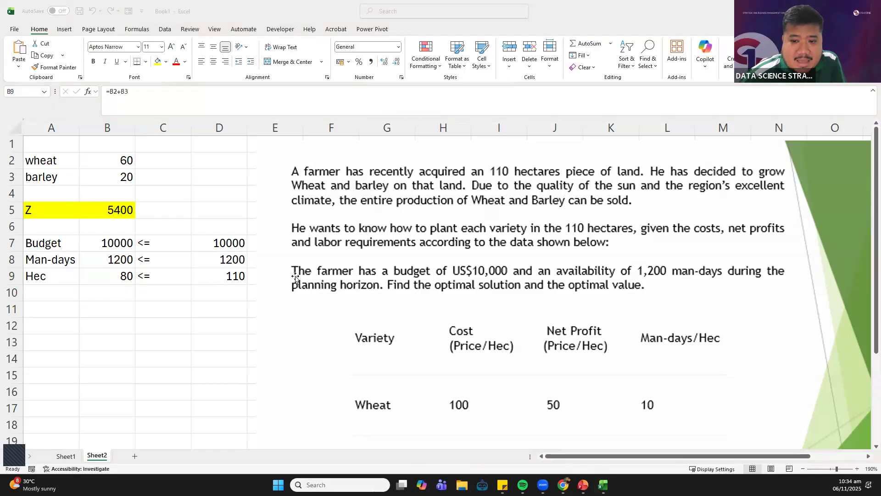
click(174, 331)
click(173, 327)
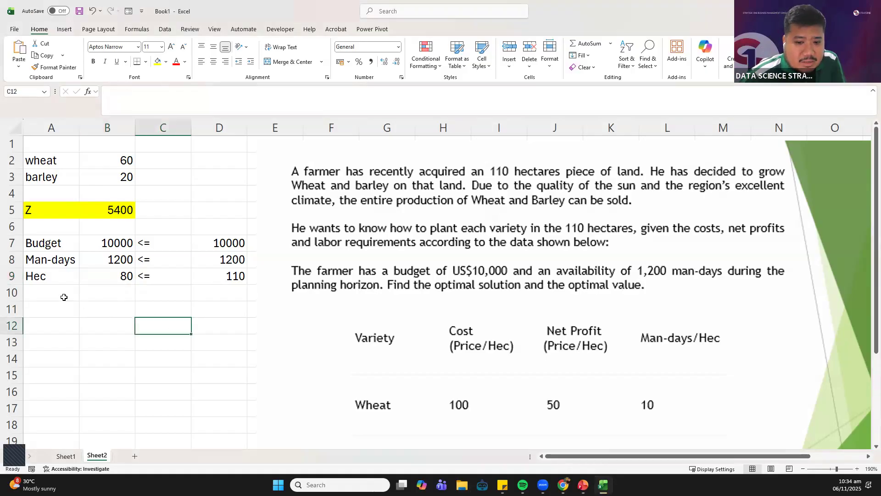
click(65, 296)
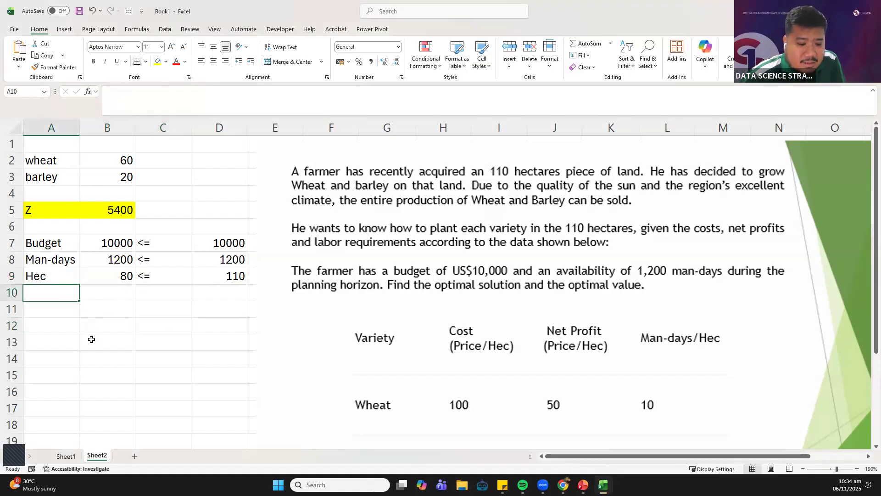
click(119, 303)
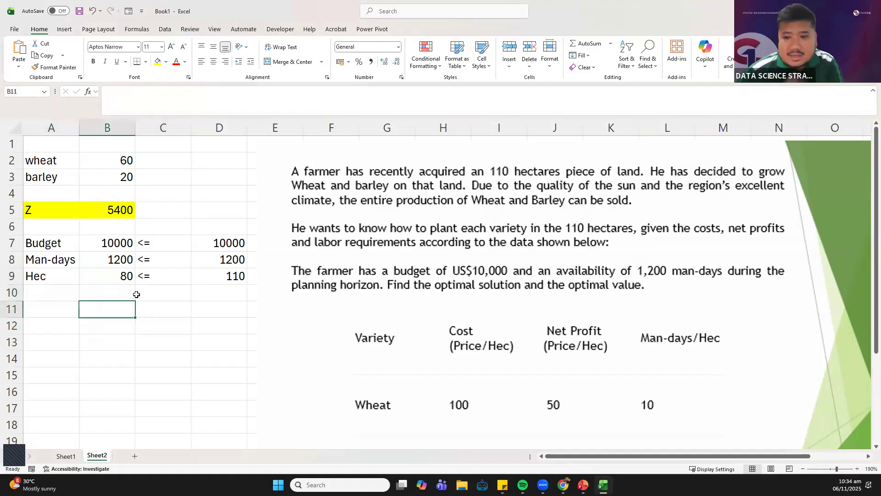
Delete the farmer problem picture from Sheet2
click(350, 163)
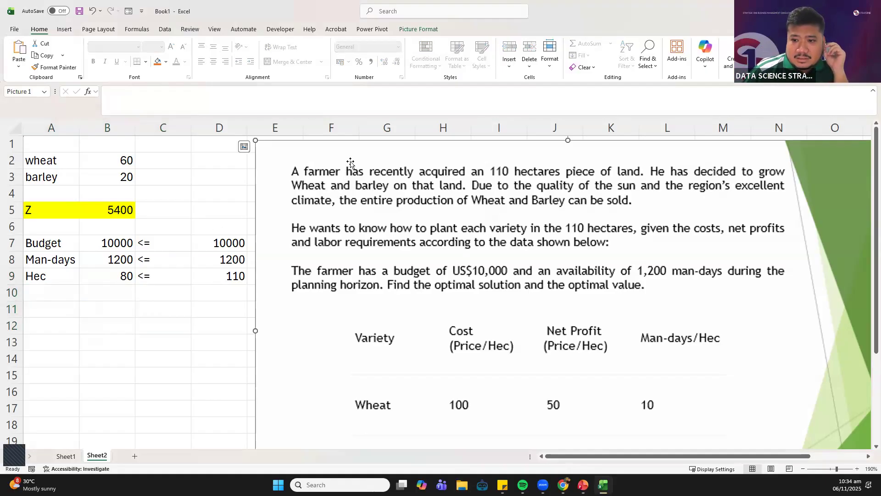
key(Delete)
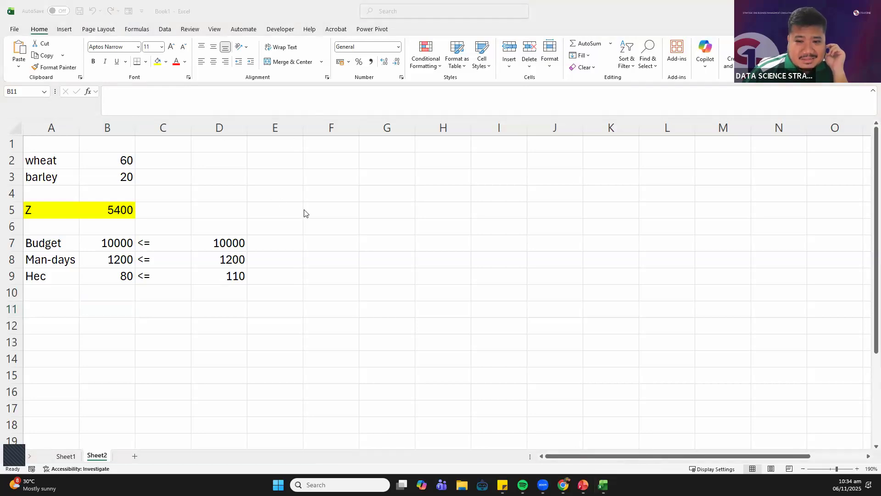
Enter List, Machines and No. of people down cells F3:F5 and widen column F to fit the text
click(352, 167)
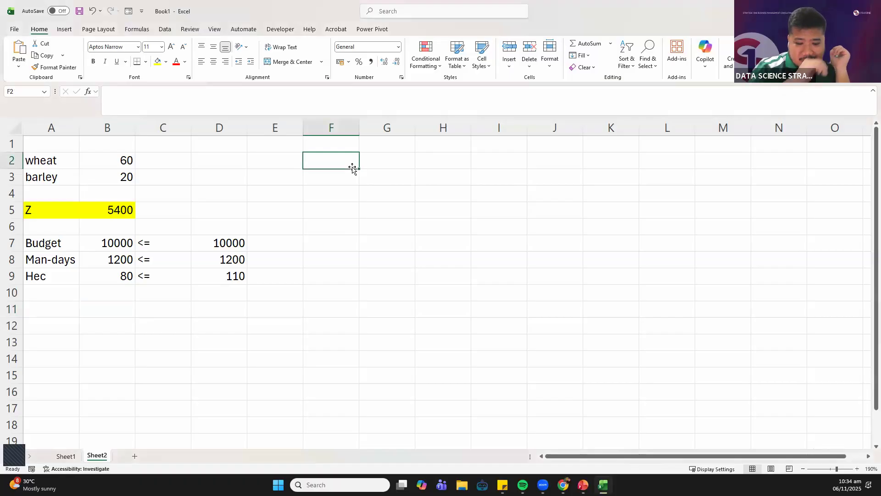
click(345, 175)
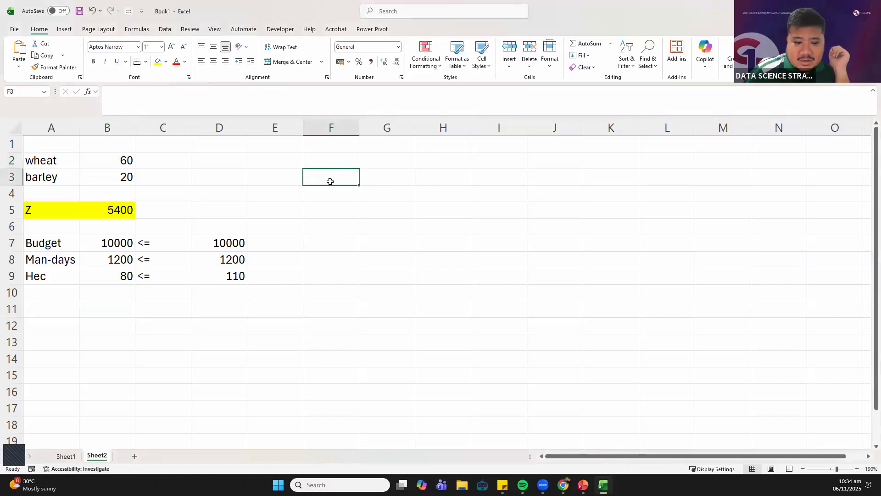
drag(331, 181, 332, 212)
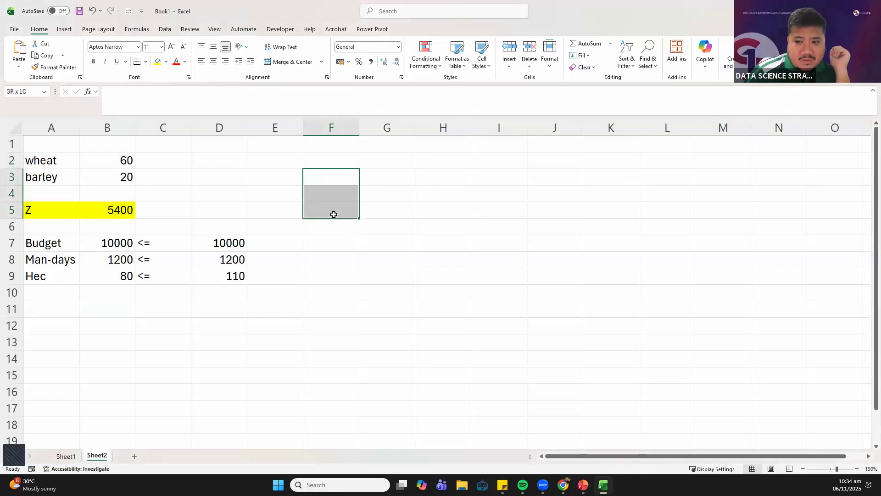
click(337, 172)
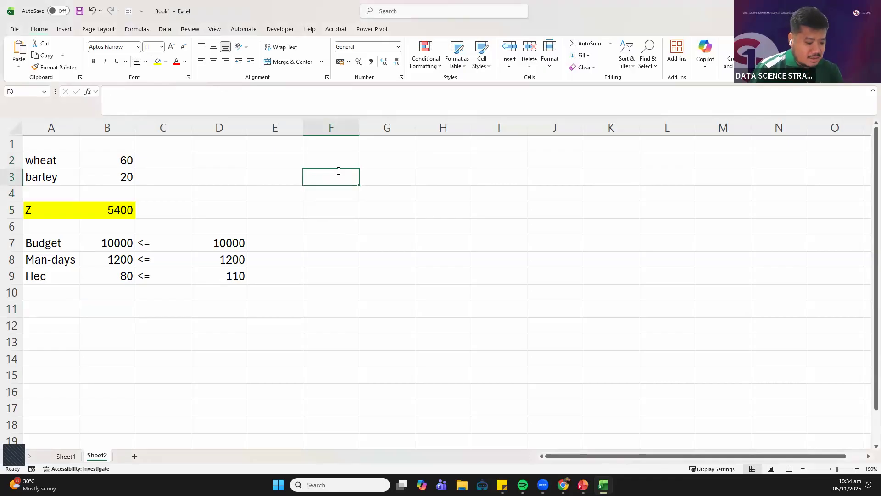
text(List)
key(Return)
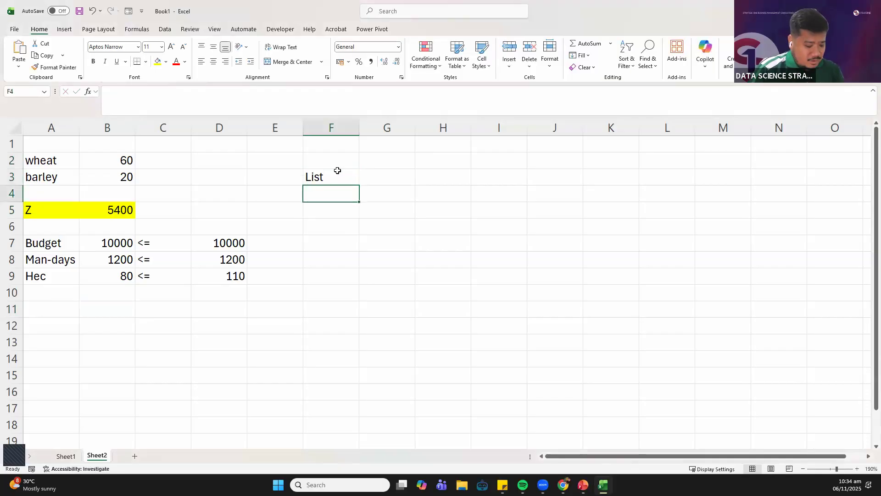
text(Machines)
key(Return)
text(No)
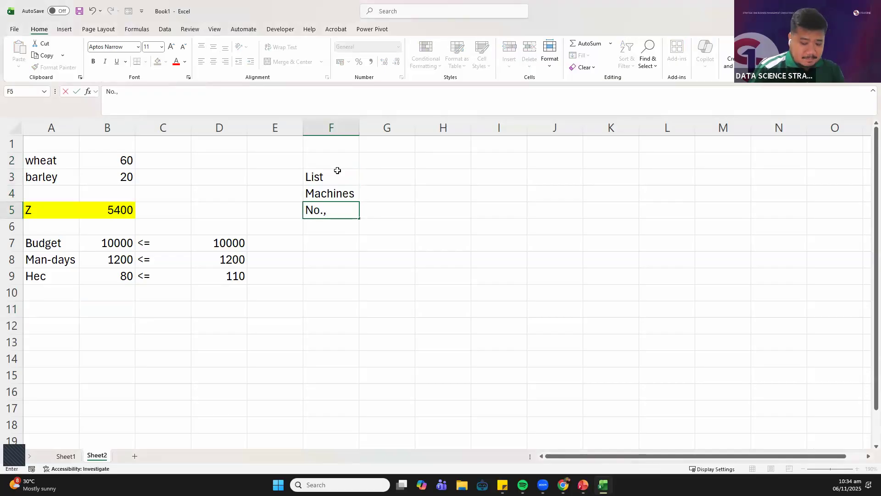
text(. of people)
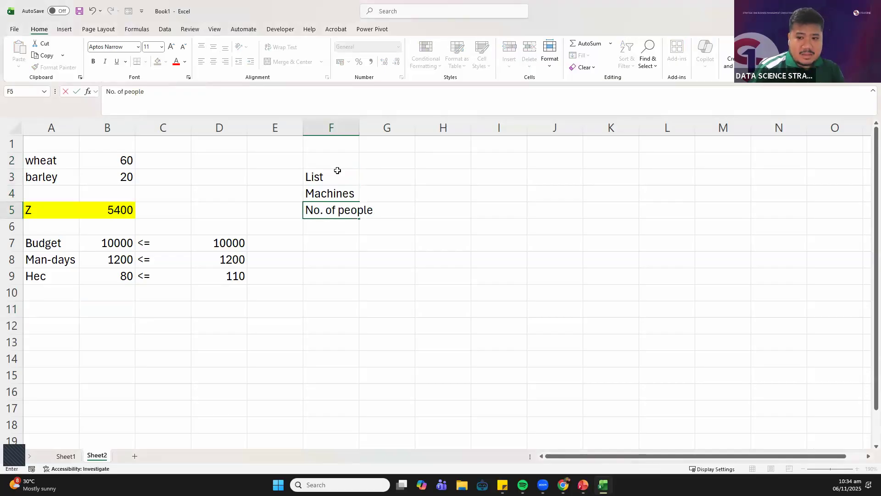
key(Return)
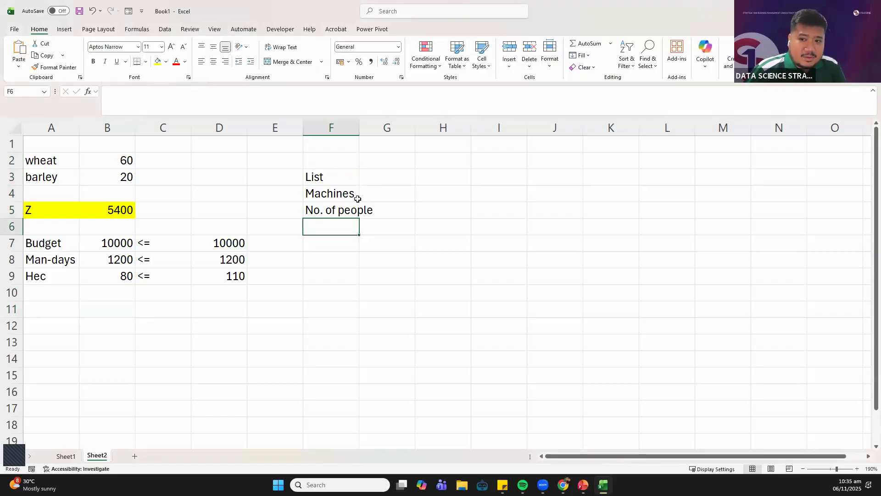
drag(359, 125, 388, 126)
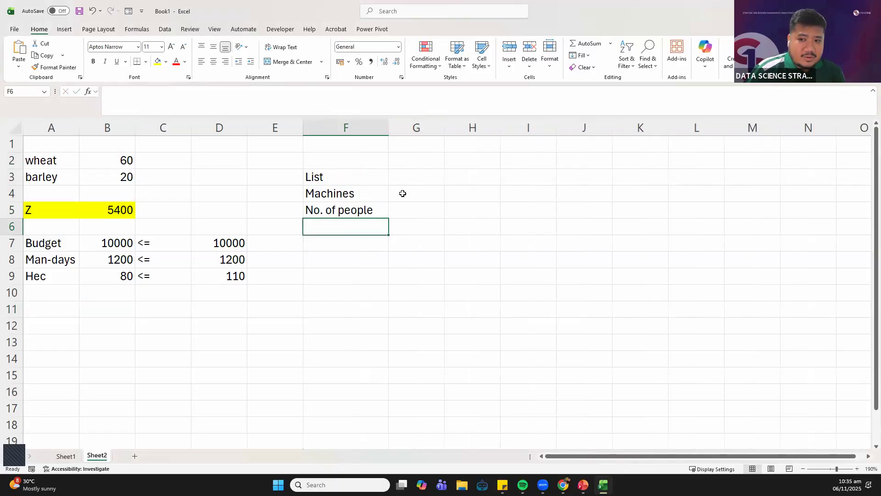
drag(346, 192, 337, 296)
drag(336, 209, 329, 255)
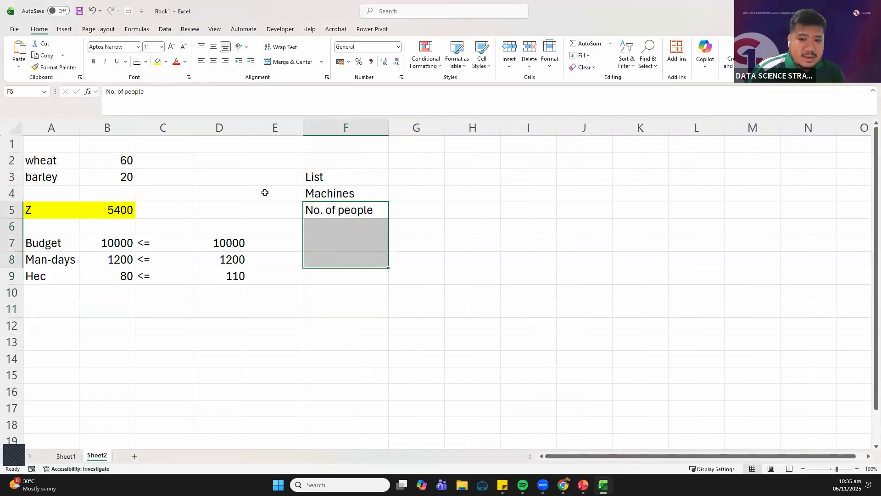
drag(46, 143, 233, 262)
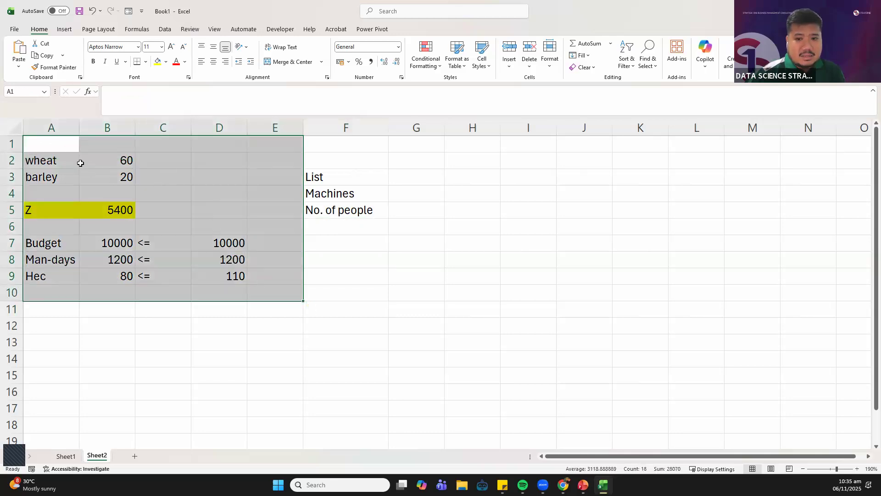
Review the whole wheat and barley model on Sheet2, from the variables down to the constraint rows
drag(61, 160, 270, 300)
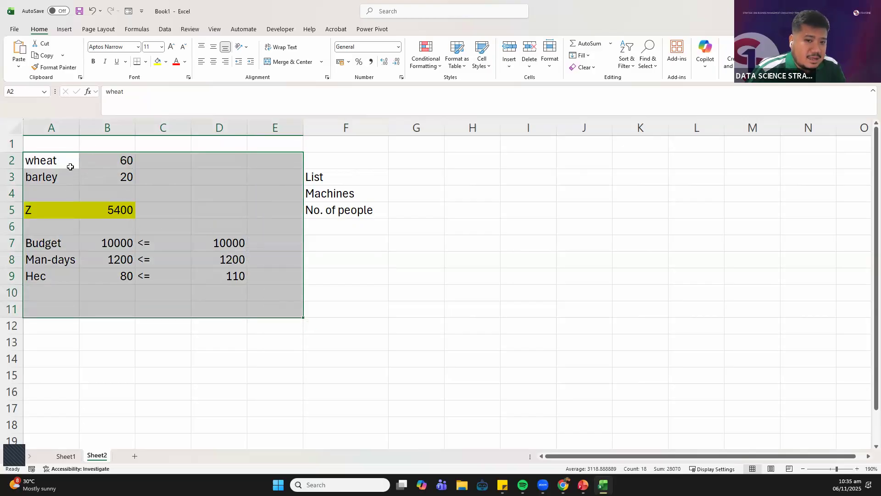
drag(69, 161, 262, 311)
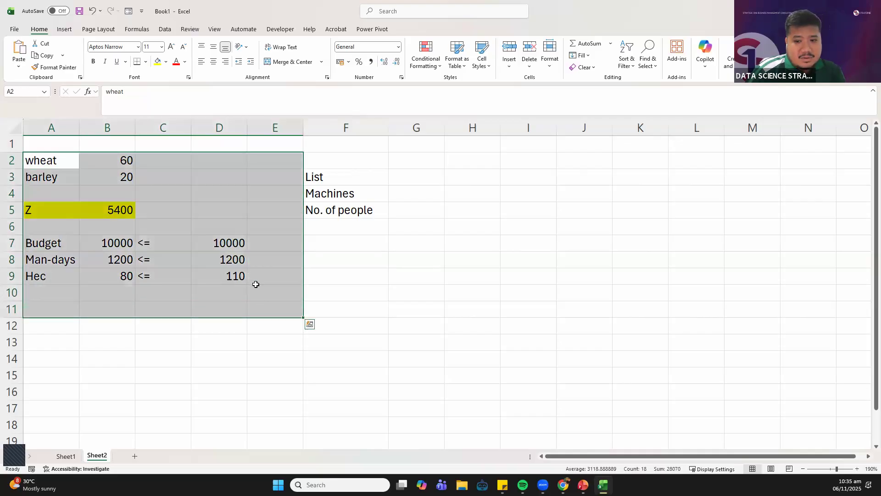
click(58, 161)
shift+click(206, 277)
click(287, 287)
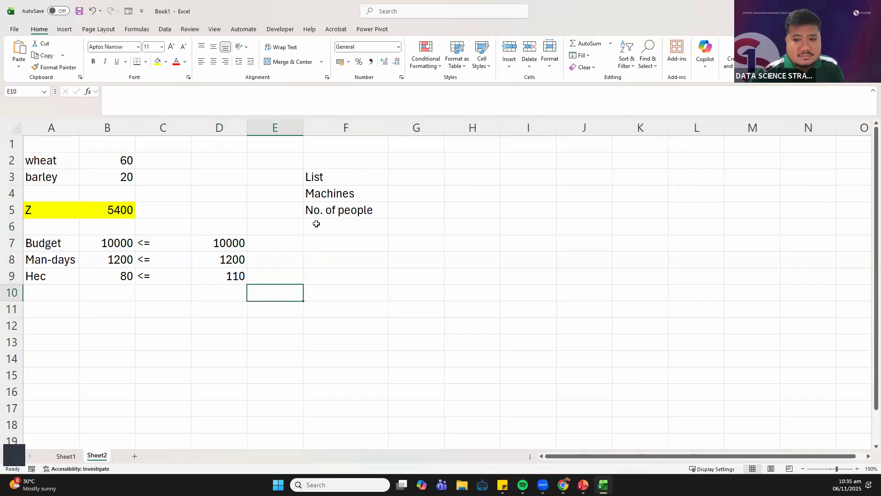
click(335, 227)
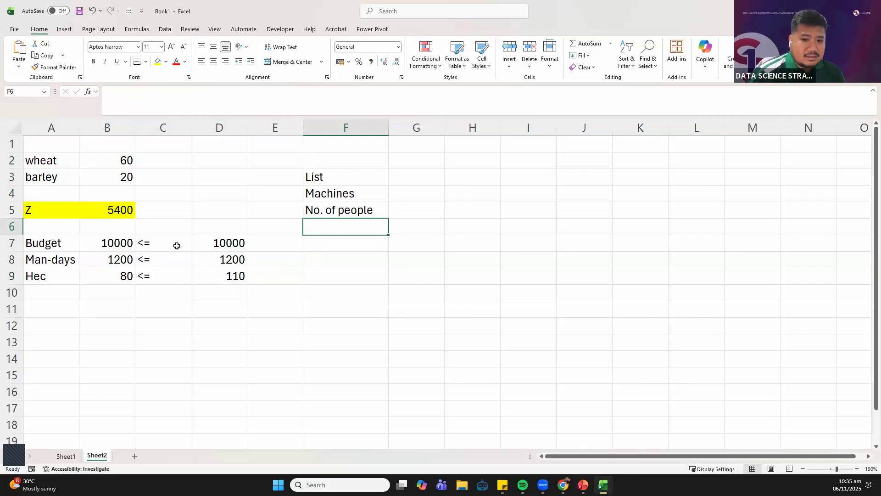
Compare the Budget, Man-days and Hec limits in D7:D9 with the solved wheat and barley values in B2:B3
drag(206, 248, 102, 242)
click(104, 241)
click(215, 241)
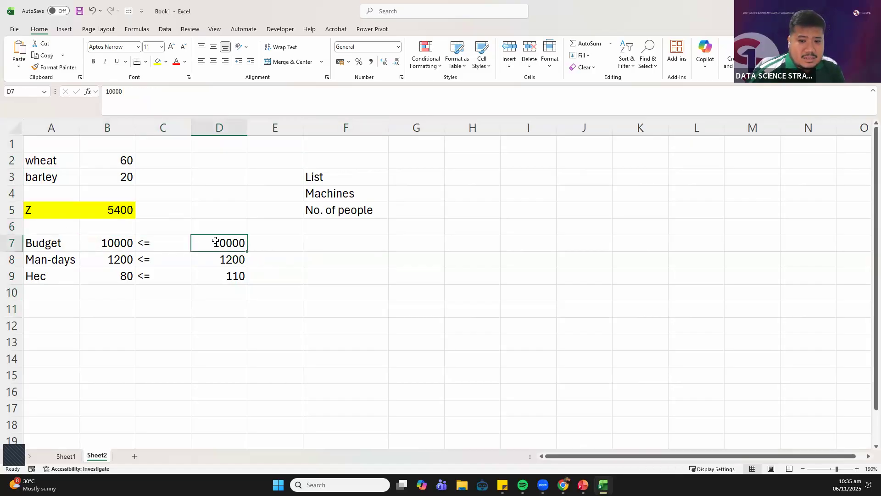
click(213, 264)
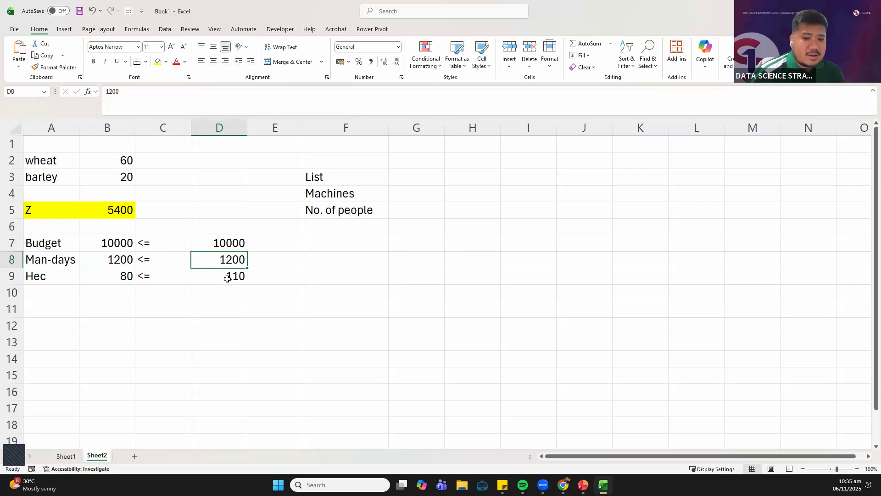
drag(212, 278, 212, 279)
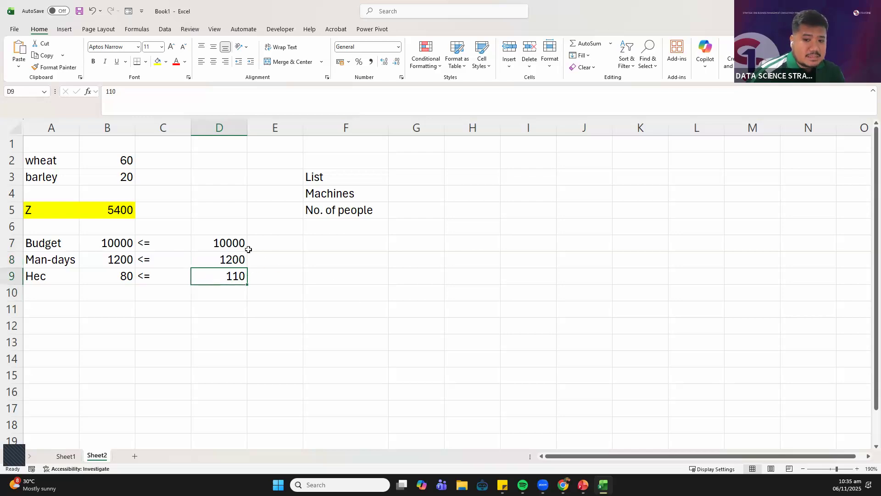
drag(216, 242, 216, 278)
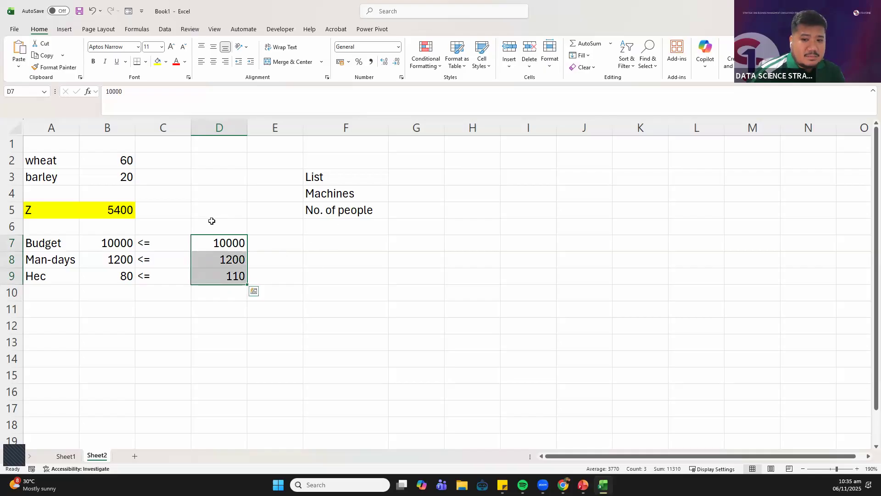
drag(123, 161, 122, 178)
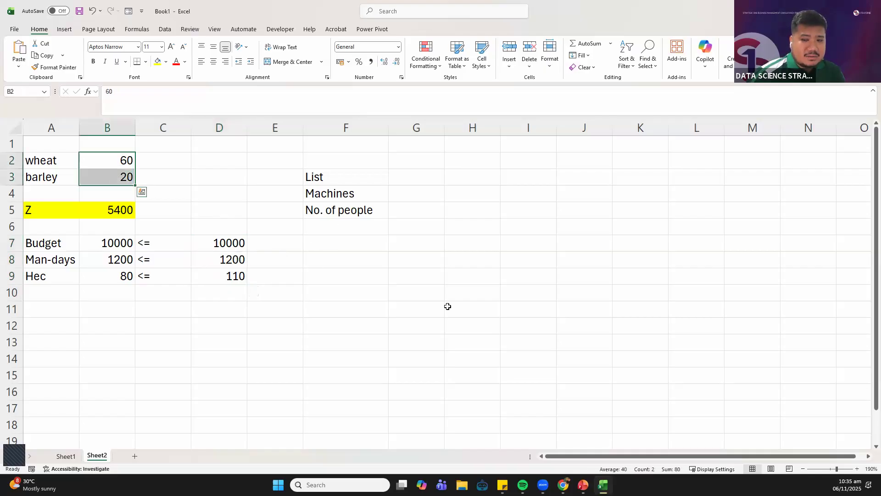
click(319, 325)
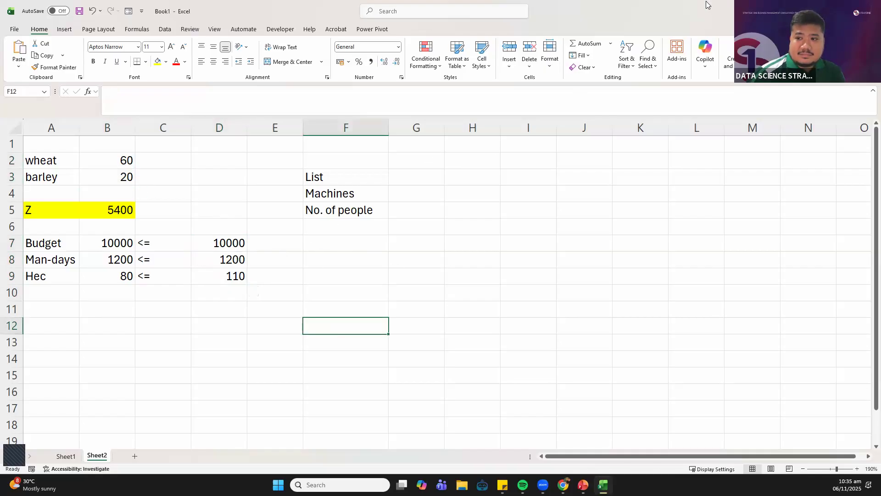
Reduce the Book1 workbook from full screen to a smaller floating window
drag(578, 7, 478, 2)
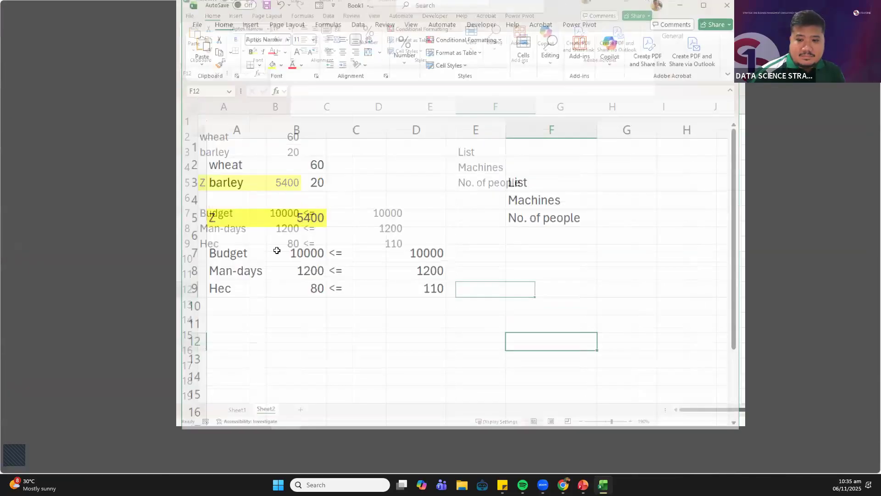
click(290, 253)
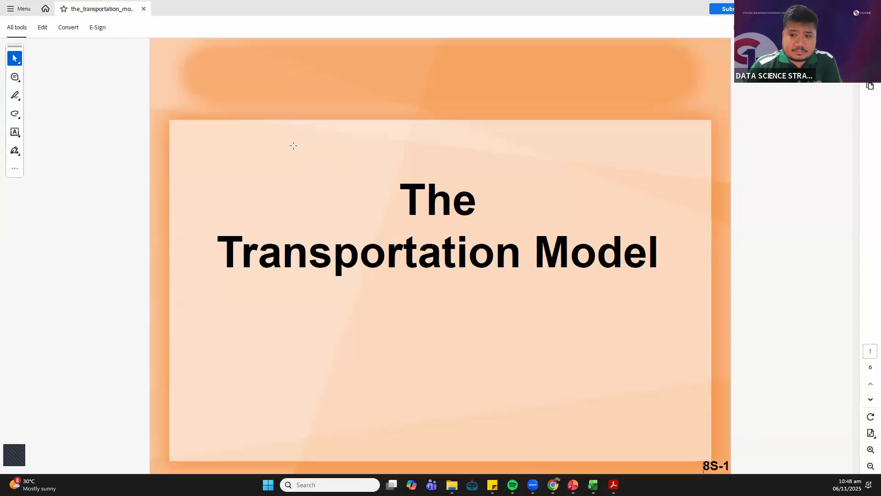
Advance the transportation model PDF in Adobe Acrobat to the Requirements for Transportation Model page
scroll(293, 145, down, 1)
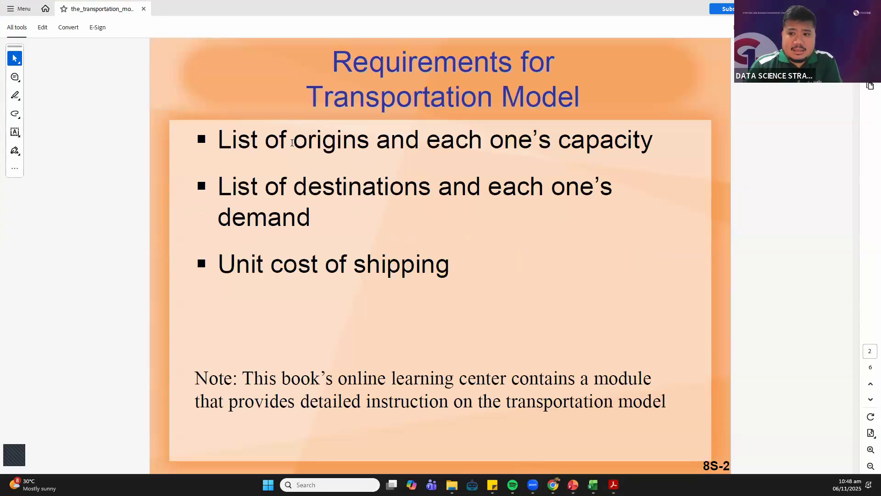
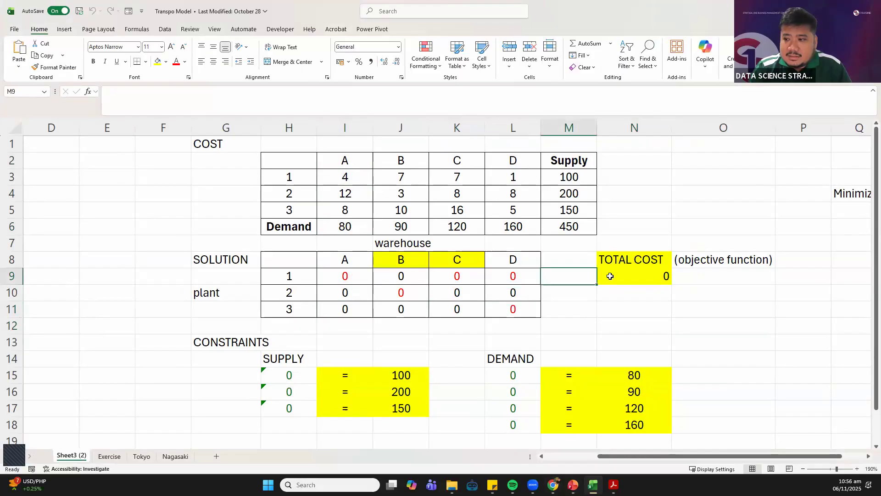
Copy the full TOTAL COST formula text from N9 and switch away to the Zoom meeting
drag(456, 92, 89, 39)
key(ctrl+c)
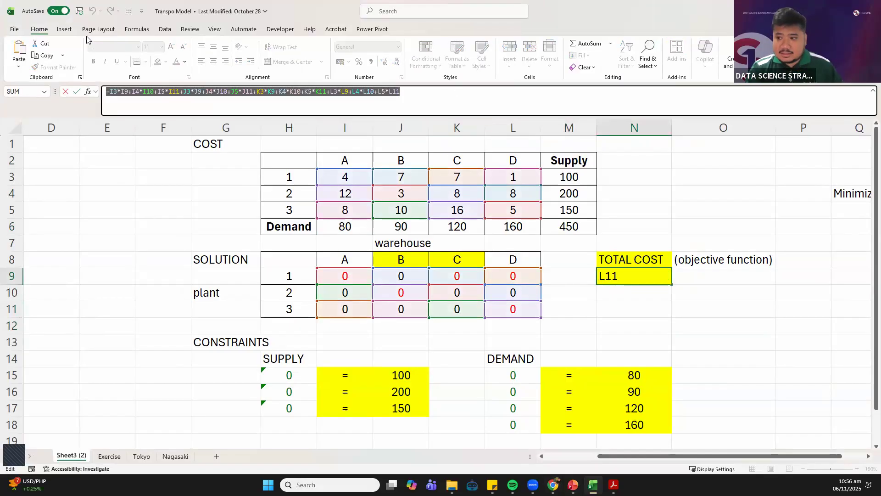
key(Return)
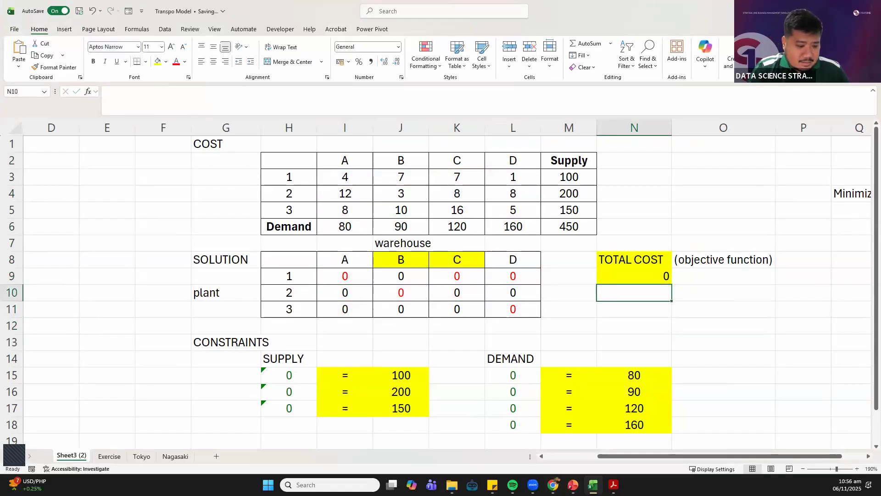
key(alt+Tab)
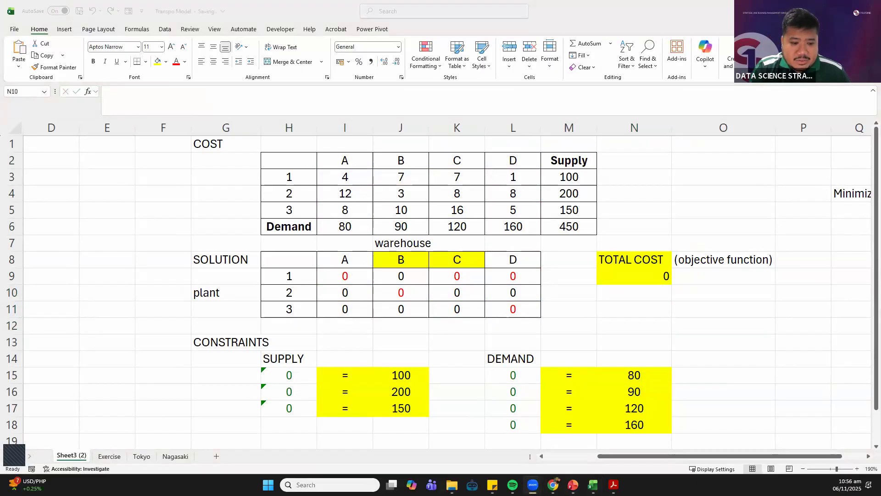
Examine the TOTAL COST formula in N9 and the first supply constraint's formula in H15 and limit in J15
double_click(634, 276)
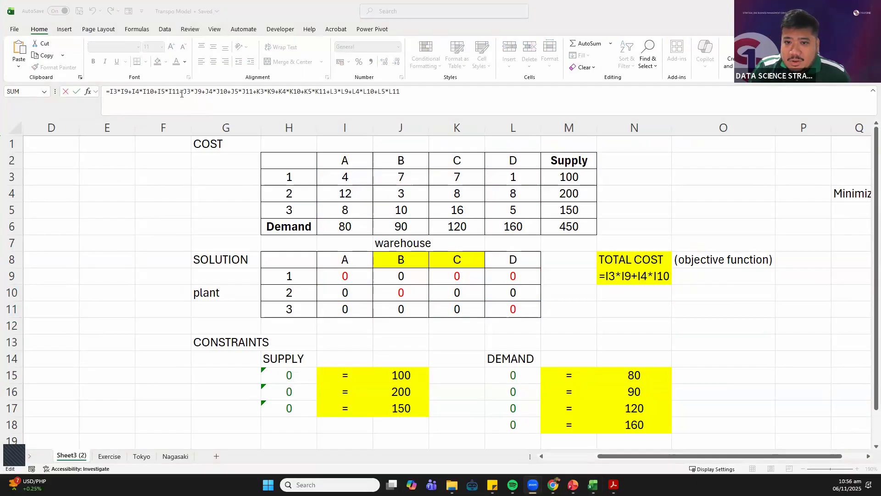
click(143, 92)
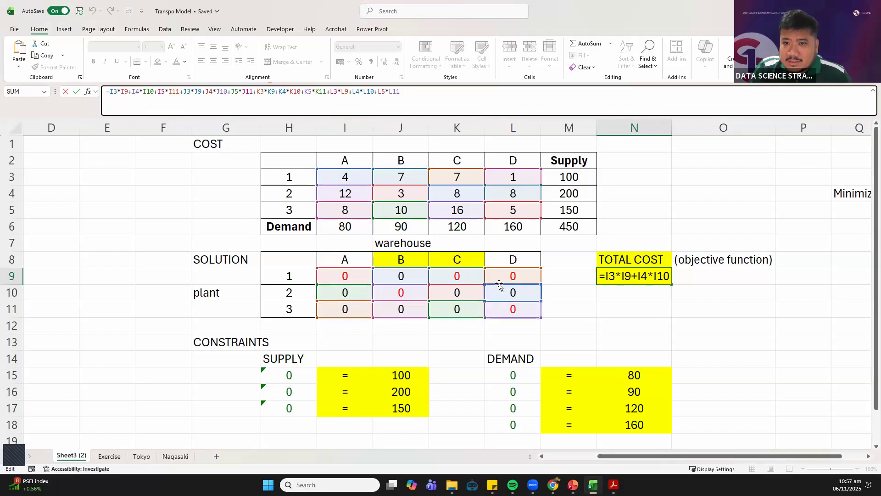
click(460, 95)
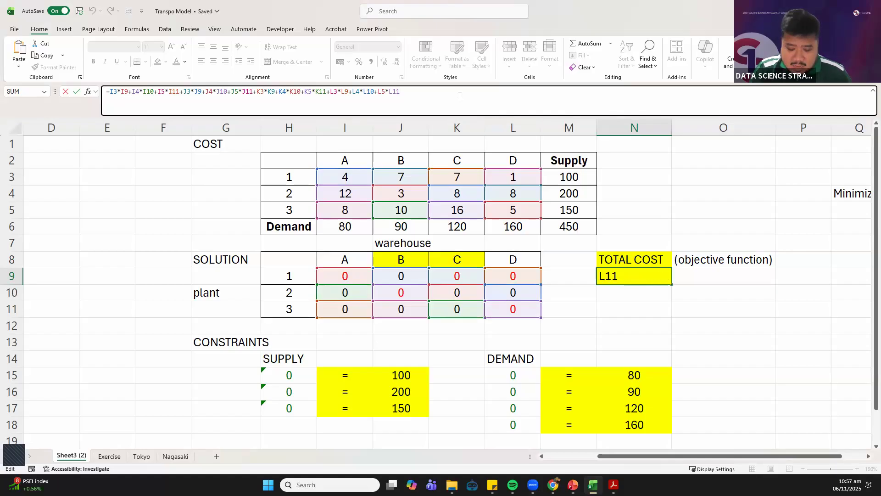
key(Return)
click(399, 375)
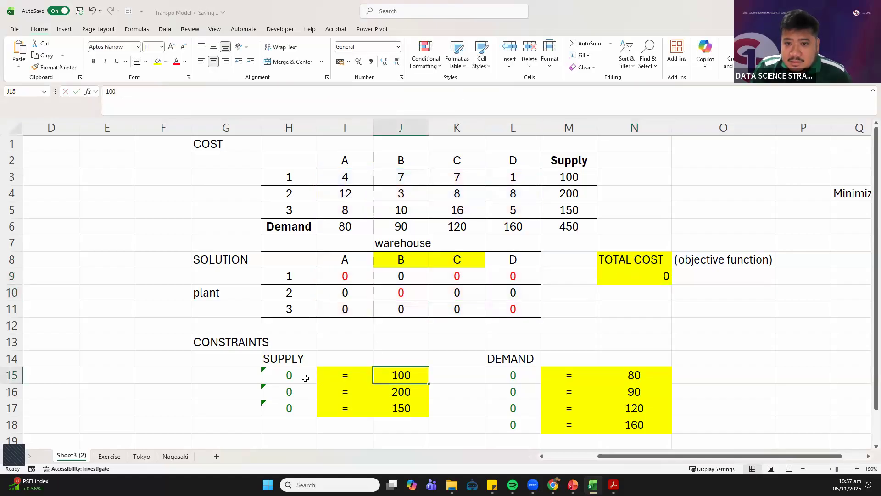
click(299, 378)
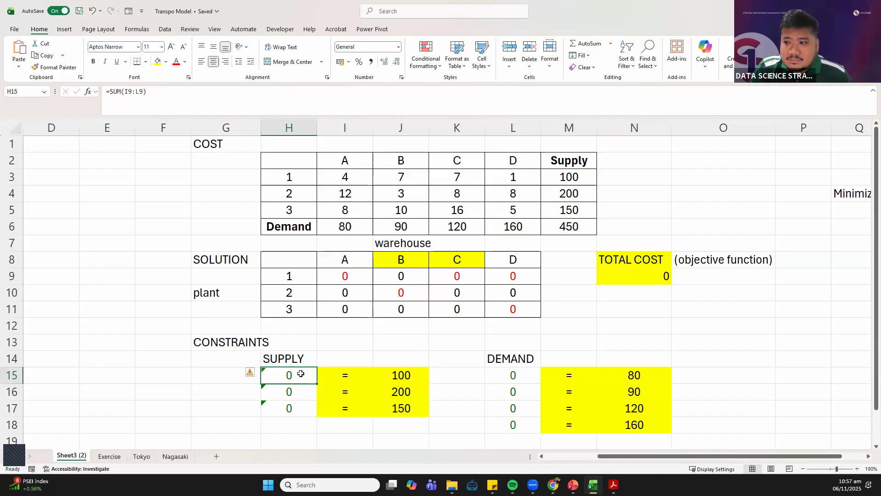
Create a copy of the Sheet3 (2) worksheet in a new workbook
right_click(69, 457)
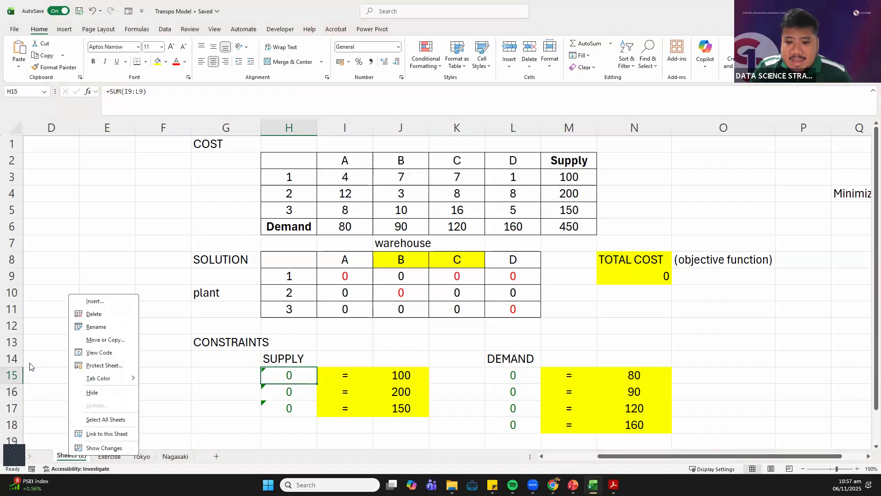
click(105, 340)
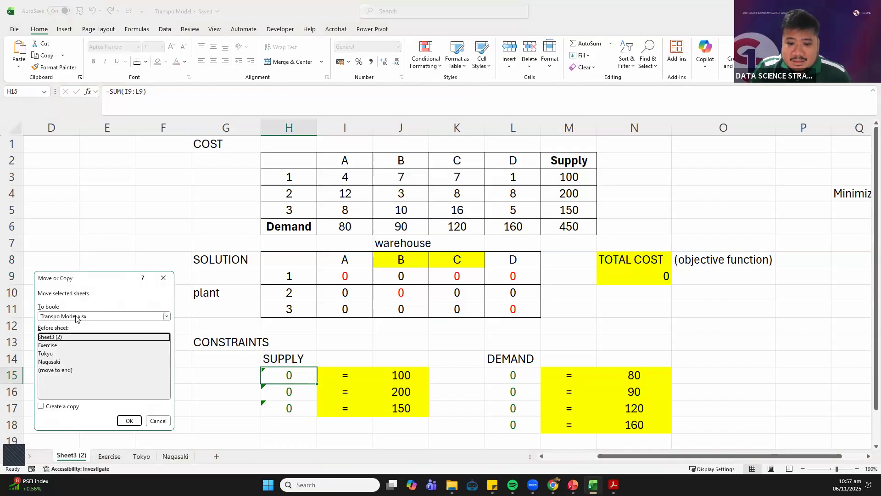
click(76, 317)
click(60, 326)
click(57, 396)
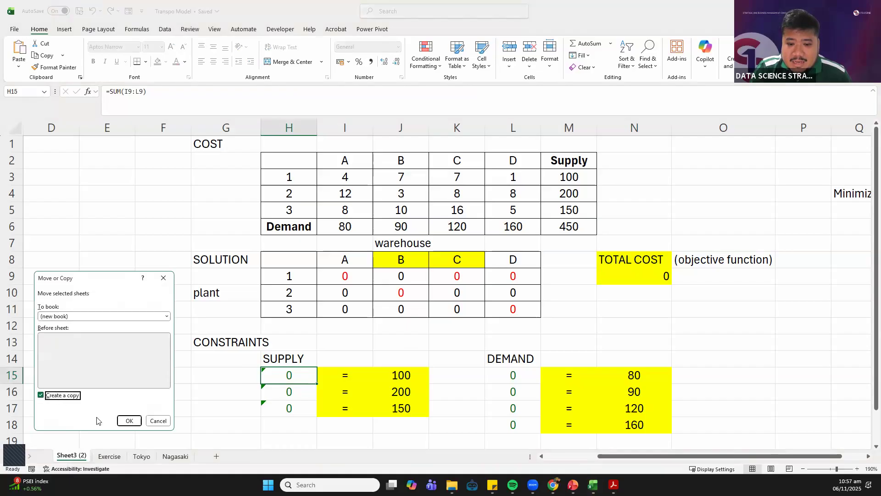
click(133, 421)
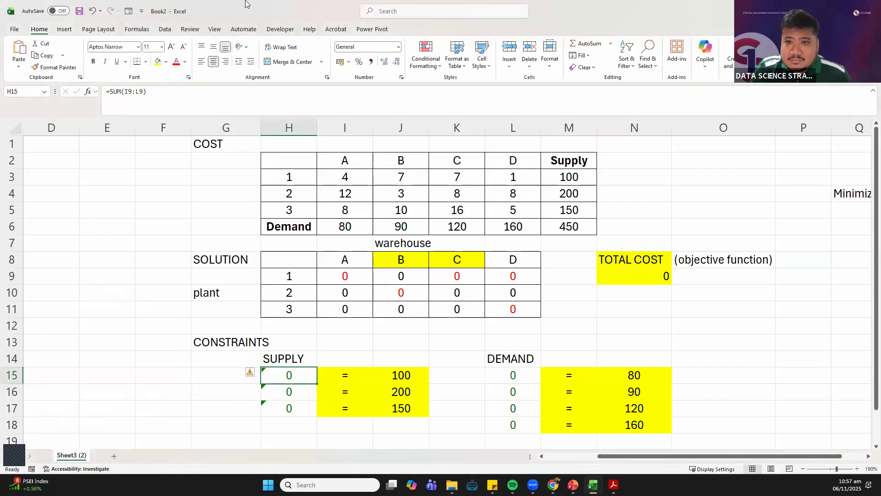
Save the new workbook as Transportation Problem in the Downloads folder and close it
click(77, 15)
click(431, 256)
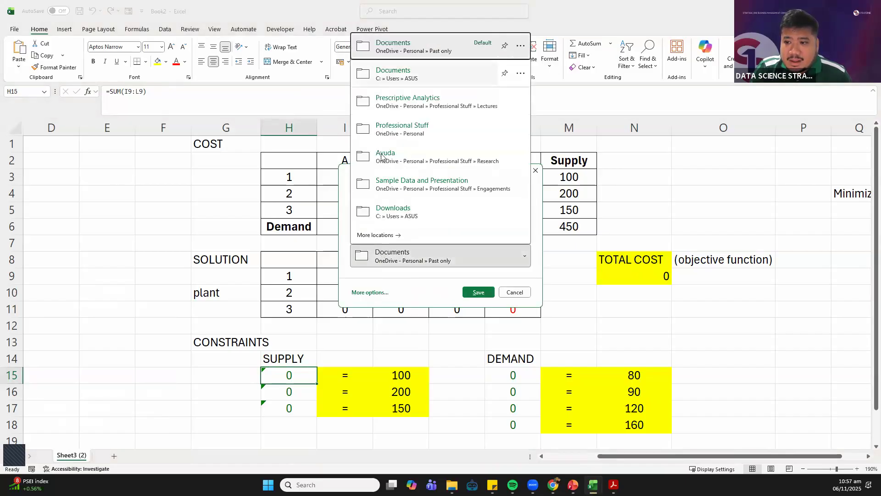
click(390, 211)
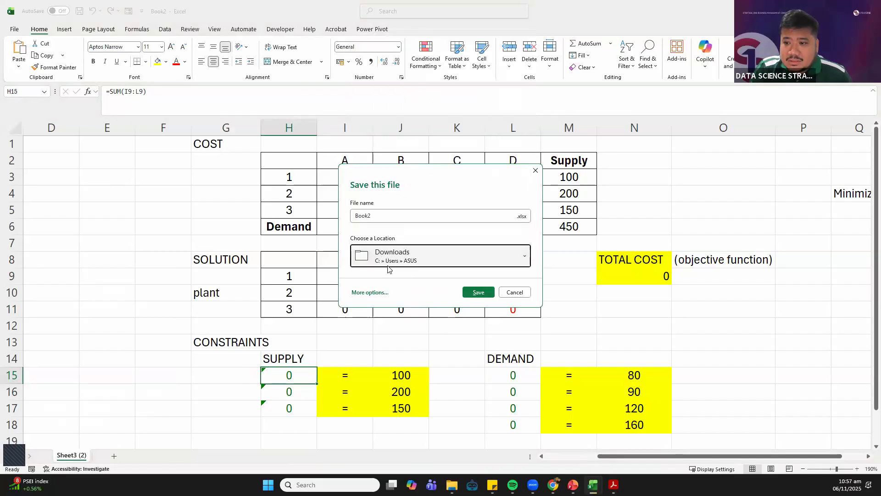
click(386, 215)
text(Transportation Problem)
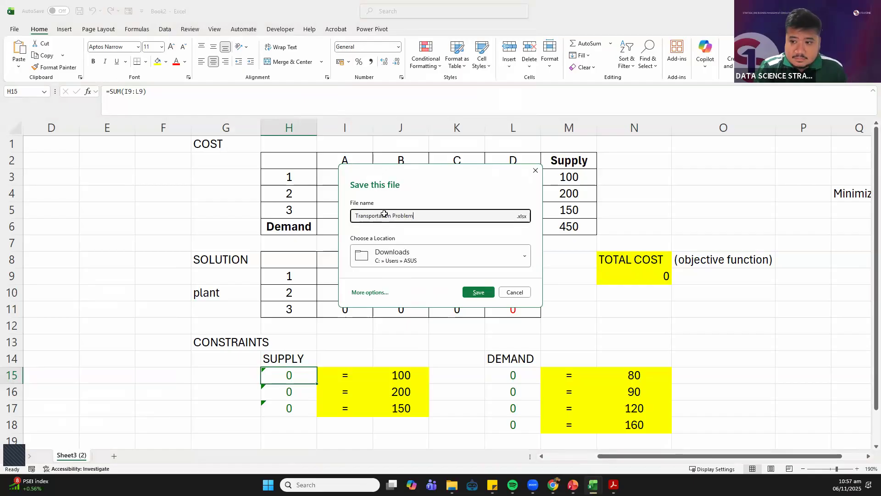
key(Return)
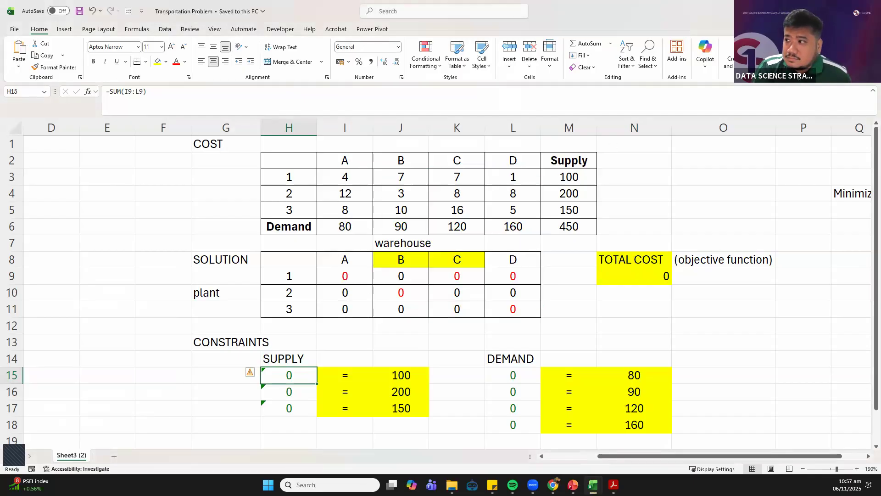
click(869, 11)
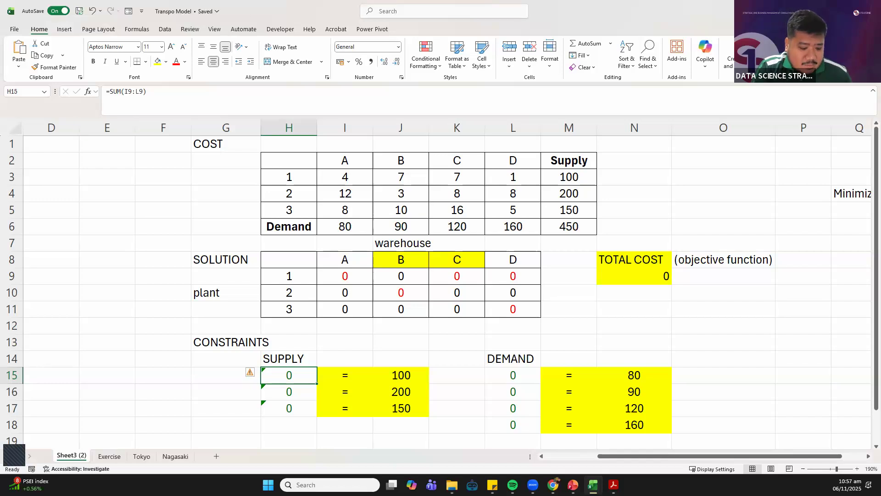
Open File Explorer and switch to the Zoom meeting
key(super+e)
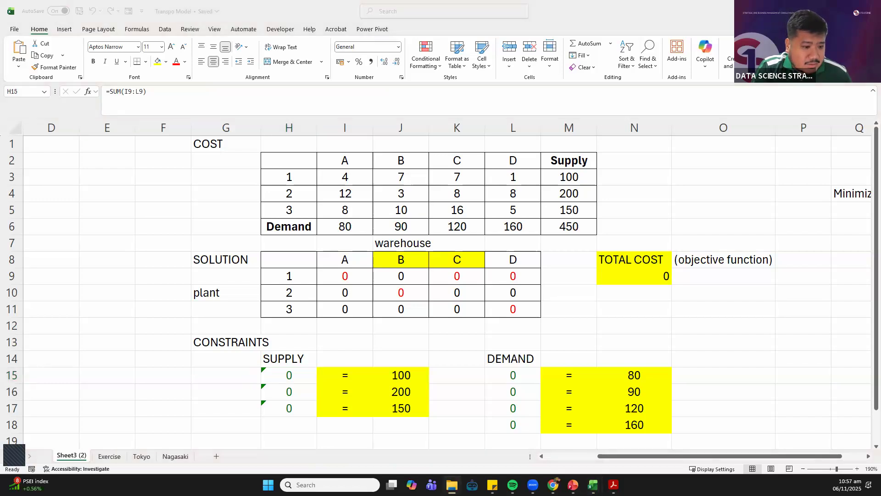
key(alt+Tab)
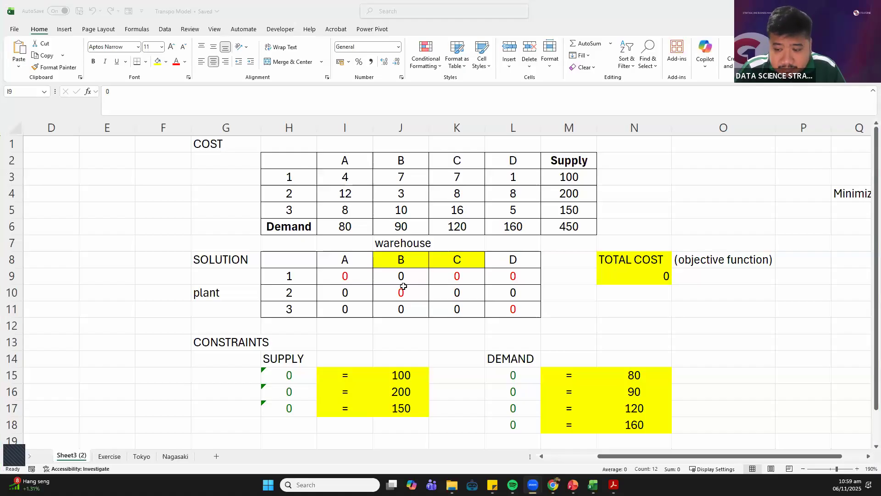
Review the decision variable cells I9:L11 in the SOLUTION table as one range
click(299, 280)
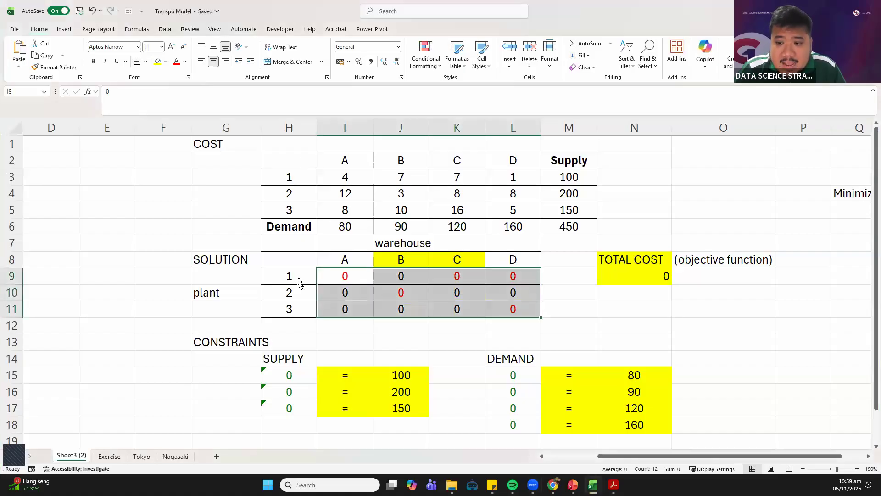
double_click(348, 277)
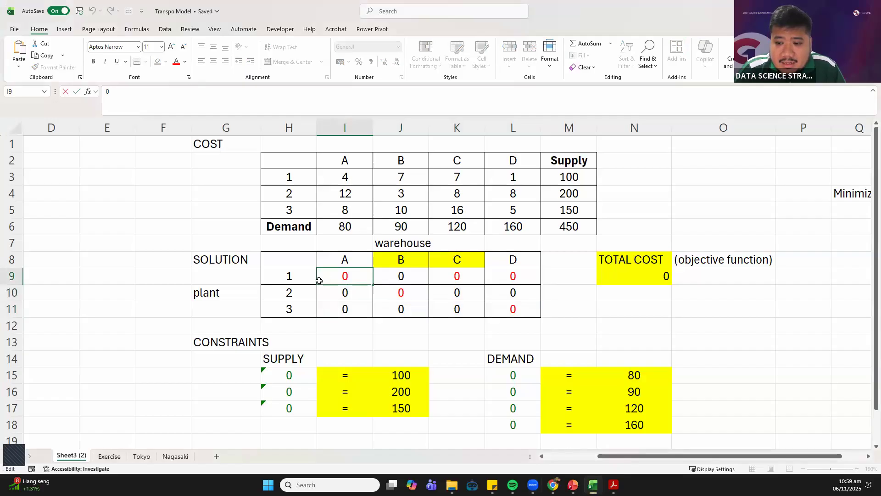
click(566, 275)
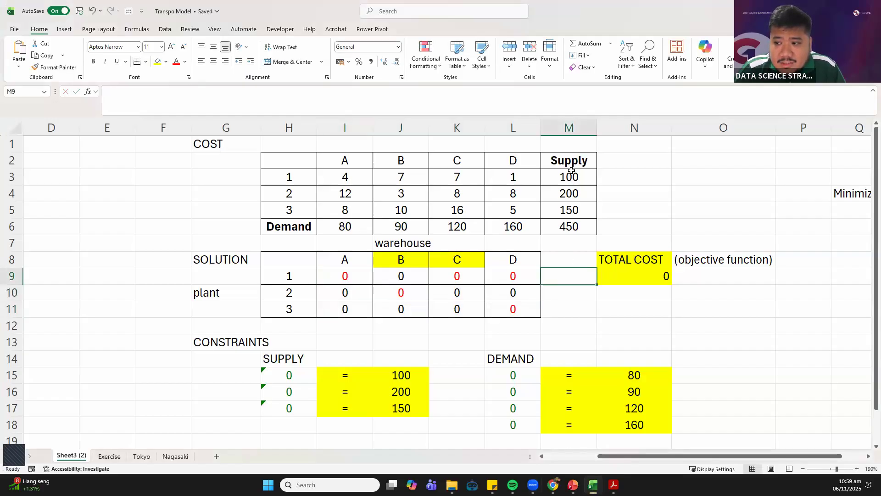
click(338, 276)
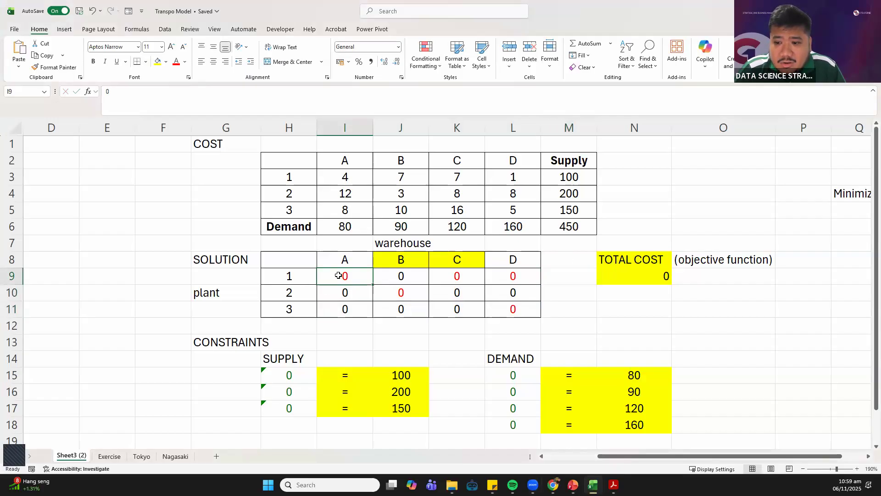
drag(344, 275, 502, 307)
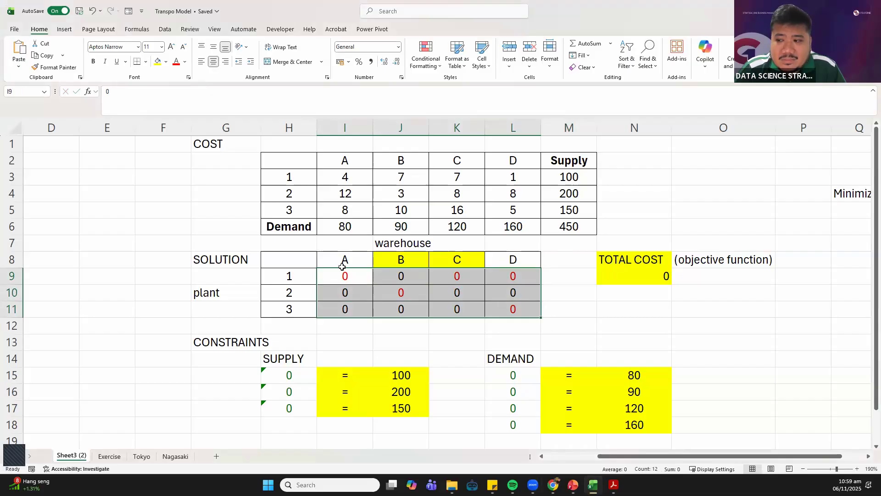
drag(347, 275, 508, 313)
click(171, 264)
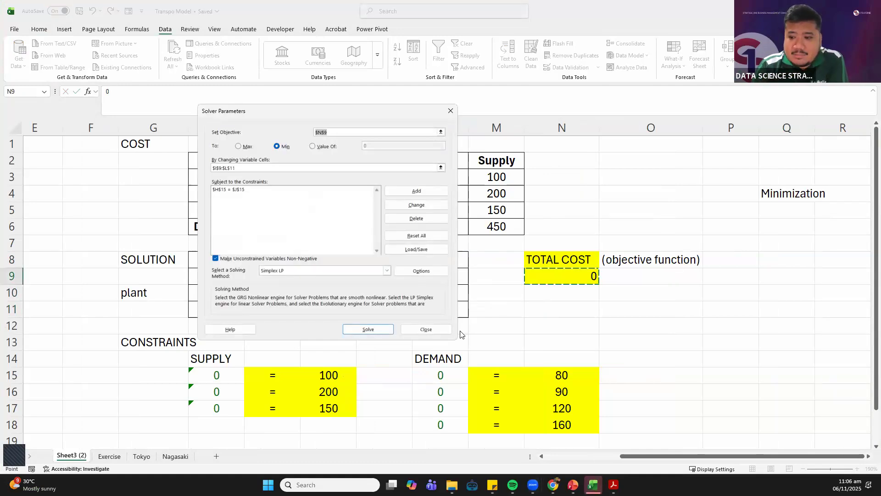
Close the Solver parameters and check the TOTAL COST formula in N9 against unit cost I3 and shipped quantity I9
click(410, 332)
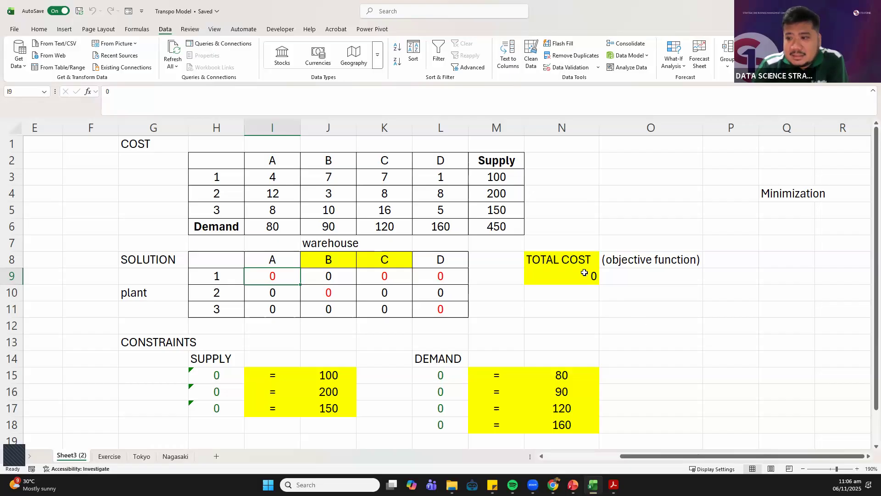
click(570, 273)
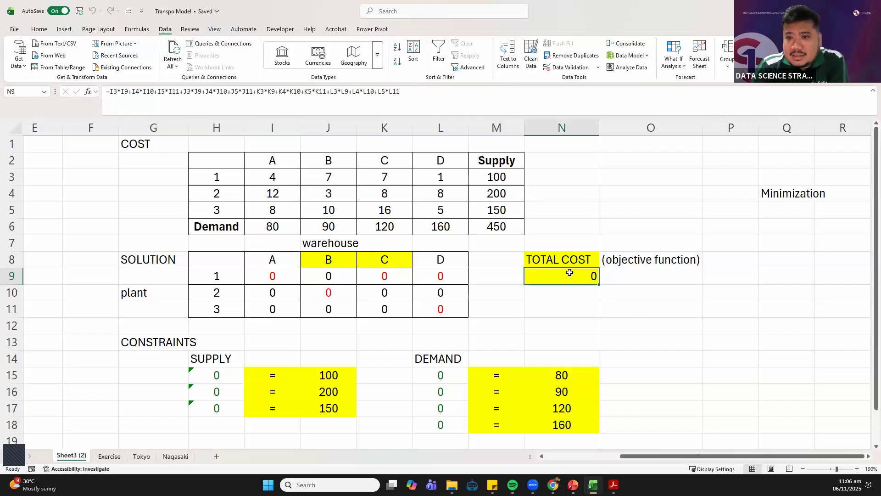
click(276, 179)
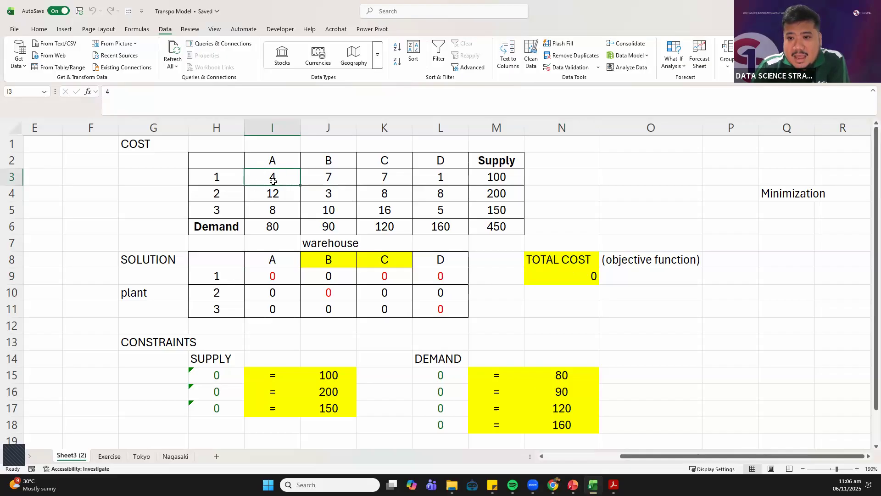
click(269, 279)
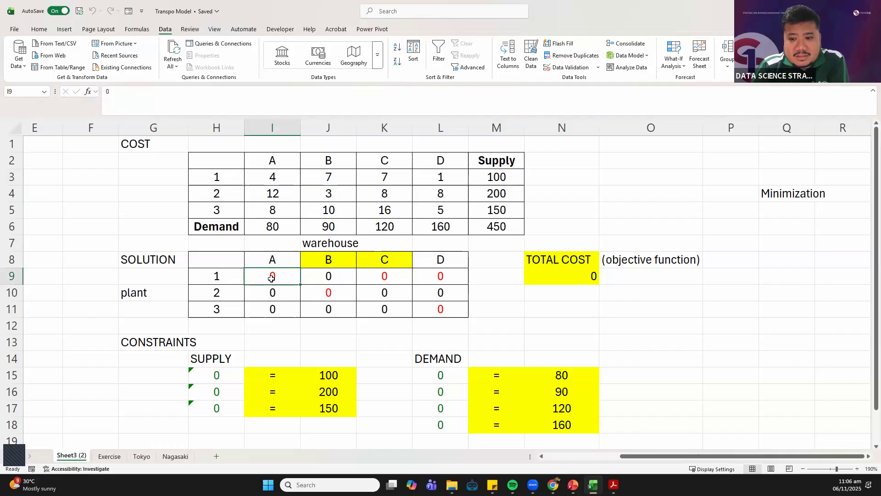
click(271, 179)
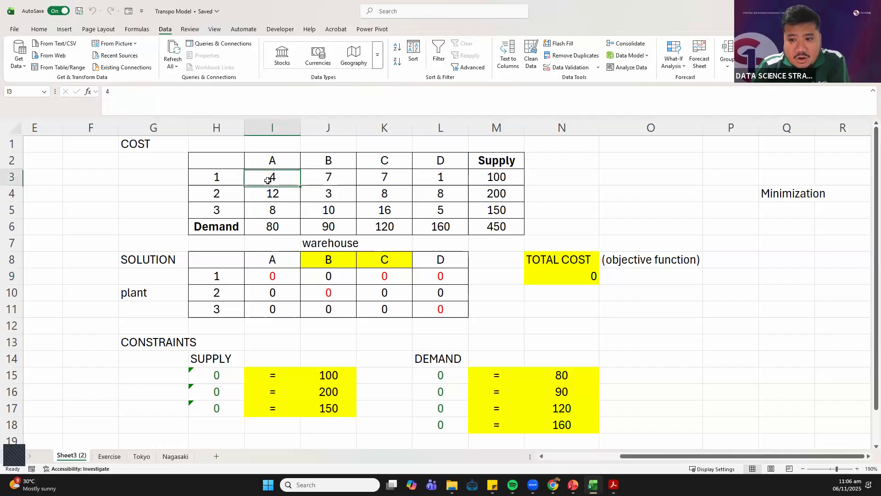
click(284, 272)
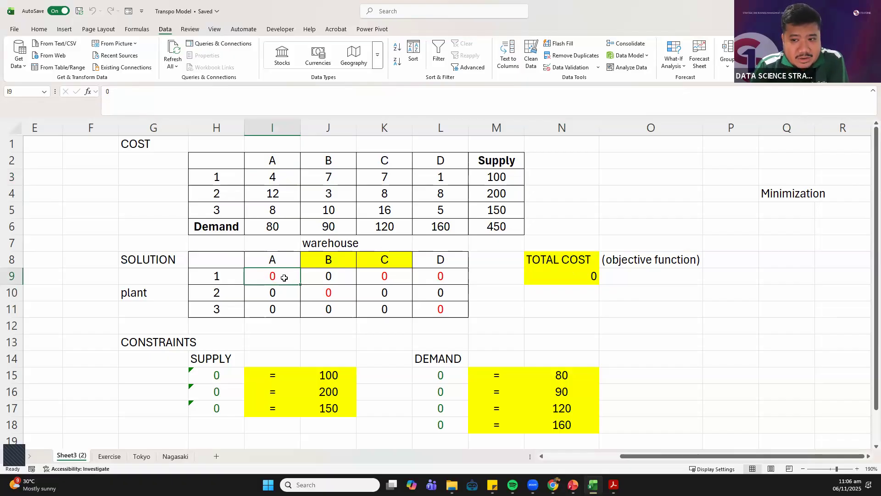
Set the font colour of the entire Sheet3 (2) worksheet to black and save the workbook
click(8, 129)
click(39, 29)
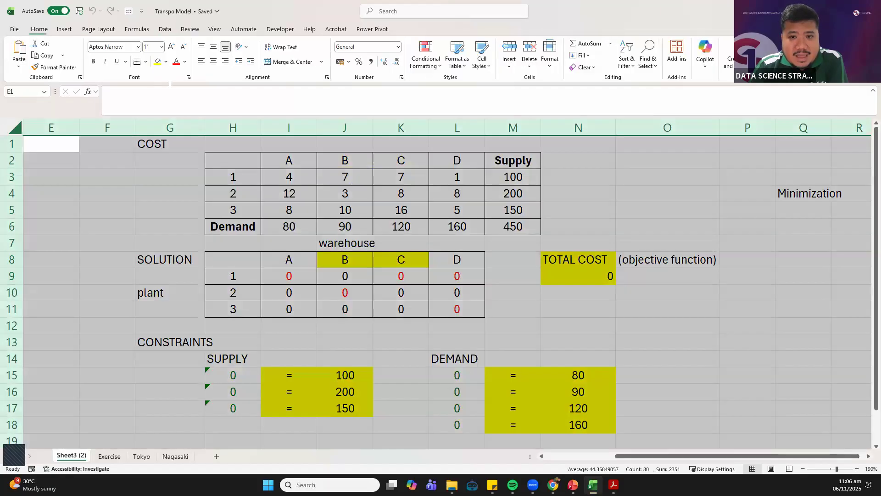
click(185, 62)
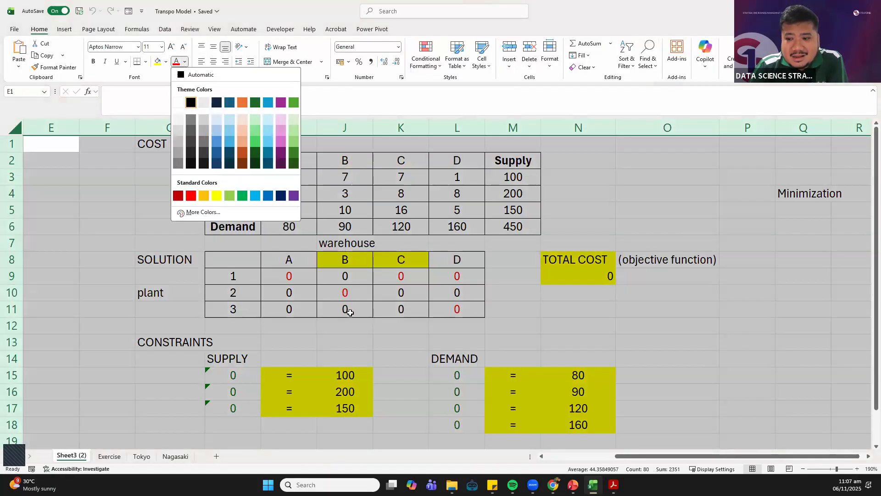
click(190, 103)
click(350, 313)
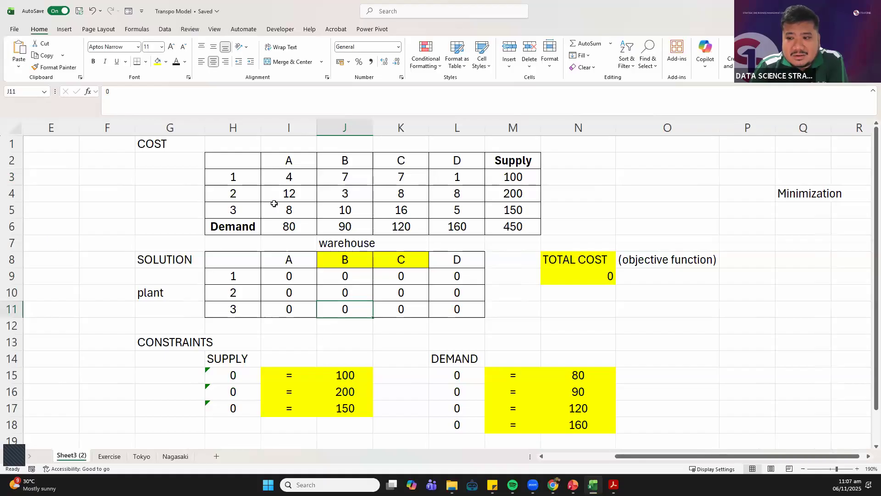
click(81, 17)
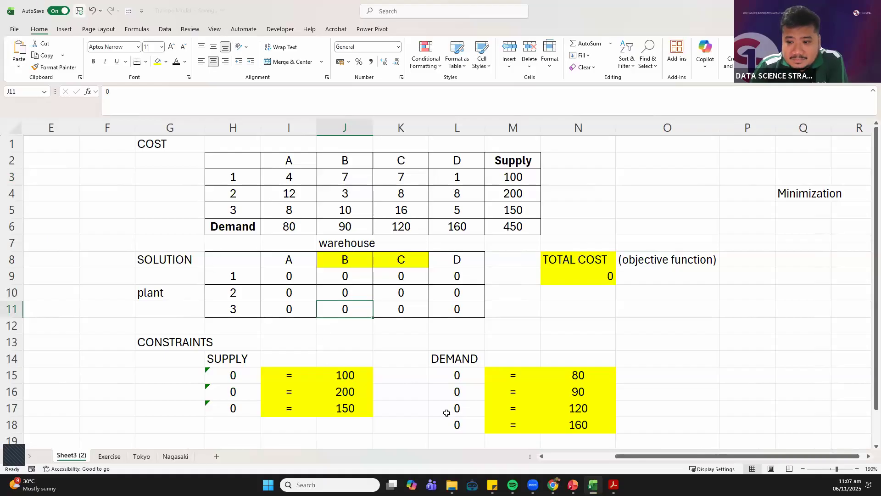
Compare the plant 2 to warehouse A shipment cell I10 with its unit cost in I4
click(301, 293)
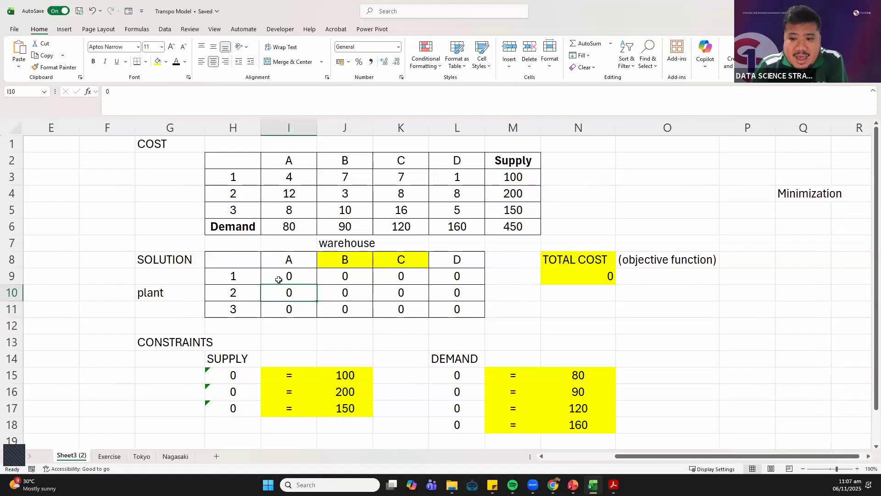
click(287, 198)
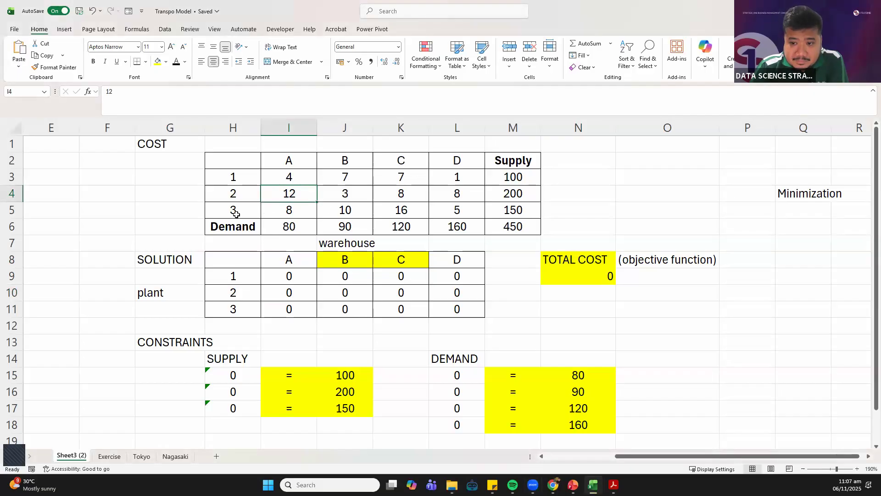
click(287, 294)
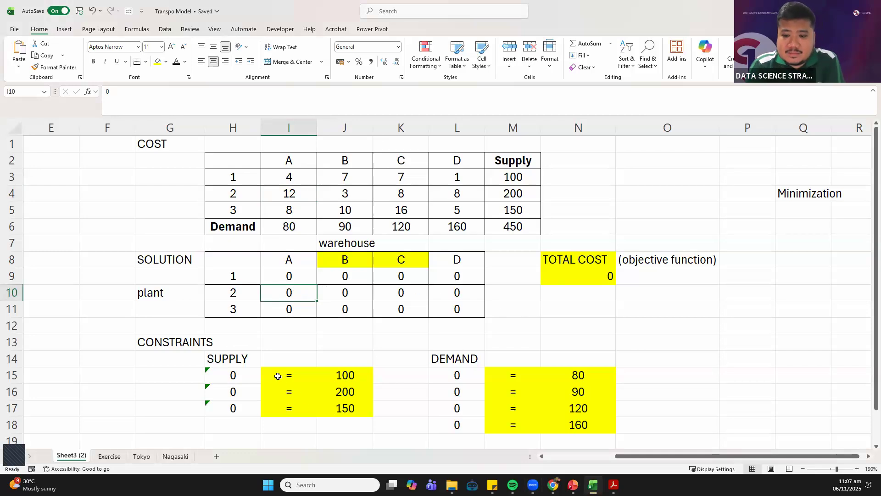
Check the SUM formula behind the first supply constraint in H15 and review the supply and demand constraints block H13:N18
click(235, 375)
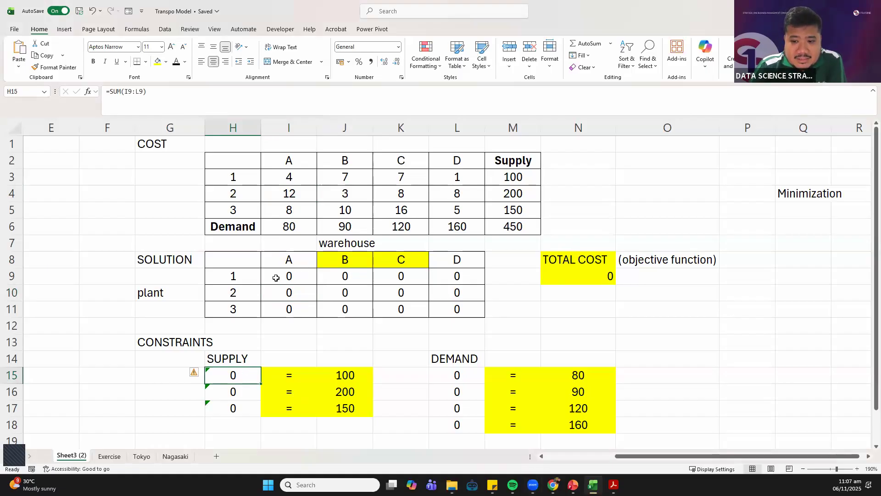
double_click(248, 380)
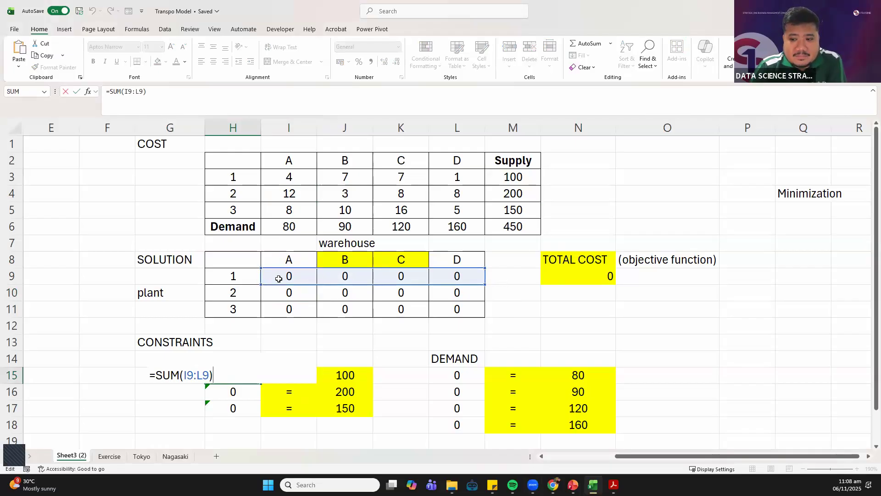
click(186, 97)
key(Return)
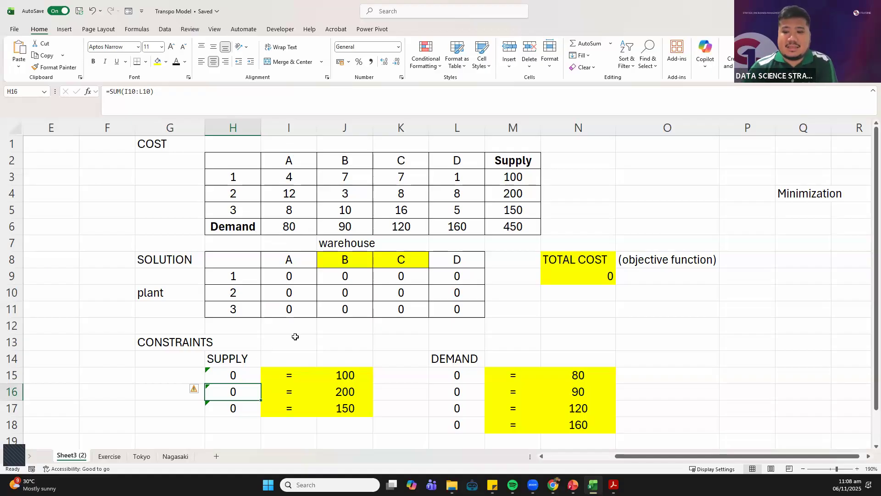
drag(221, 350, 607, 429)
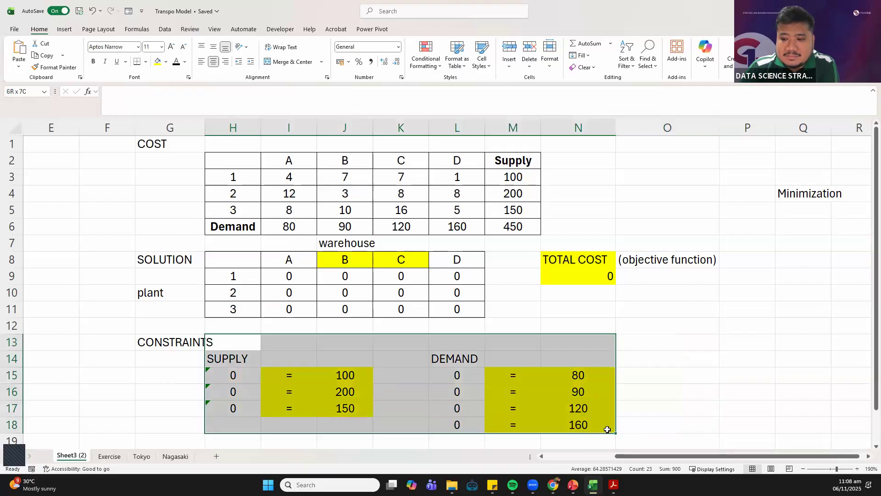
click(457, 325)
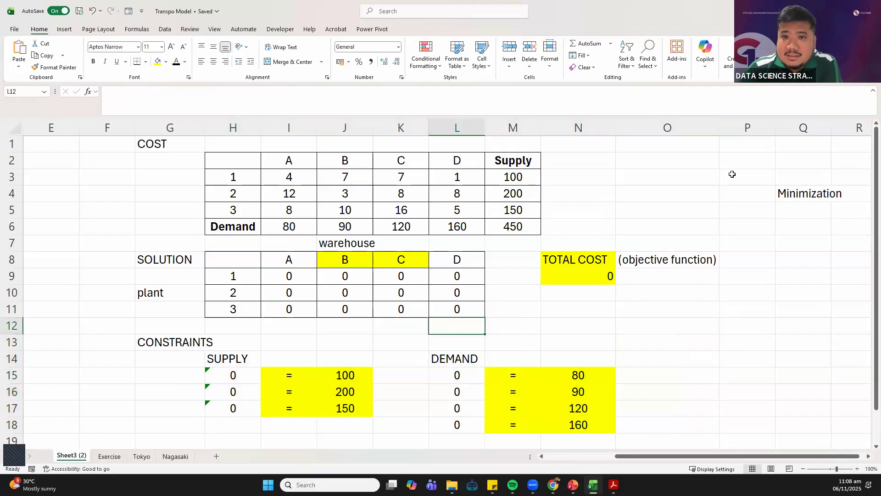
Open Solver, clear the old objective and variable cells, and reset all Solver settings
click(164, 30)
click(817, 54)
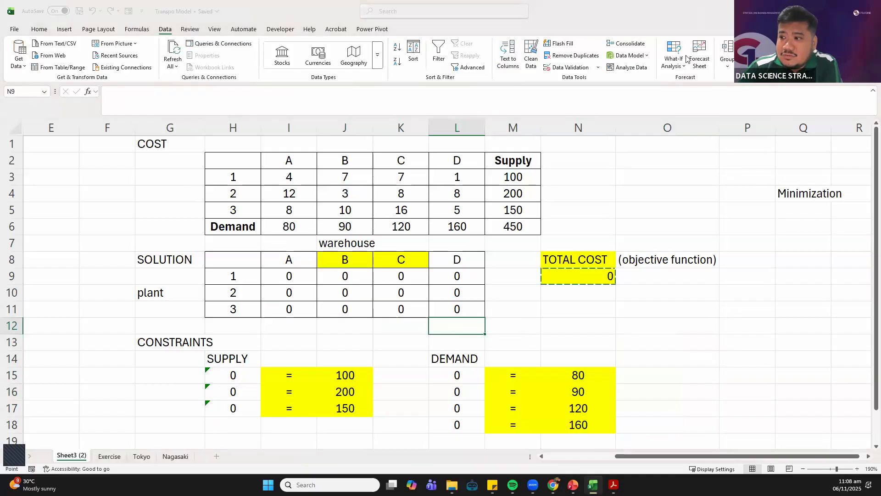
drag(248, 93, 404, 151)
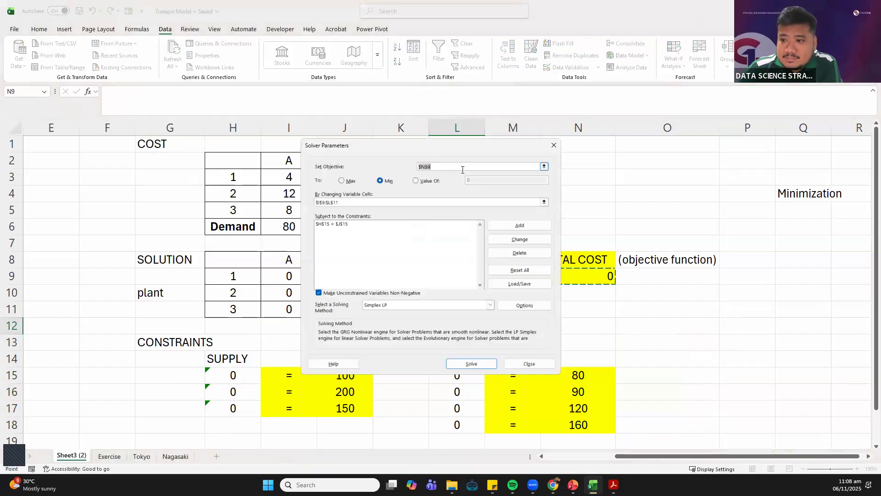
key(BackSpace)
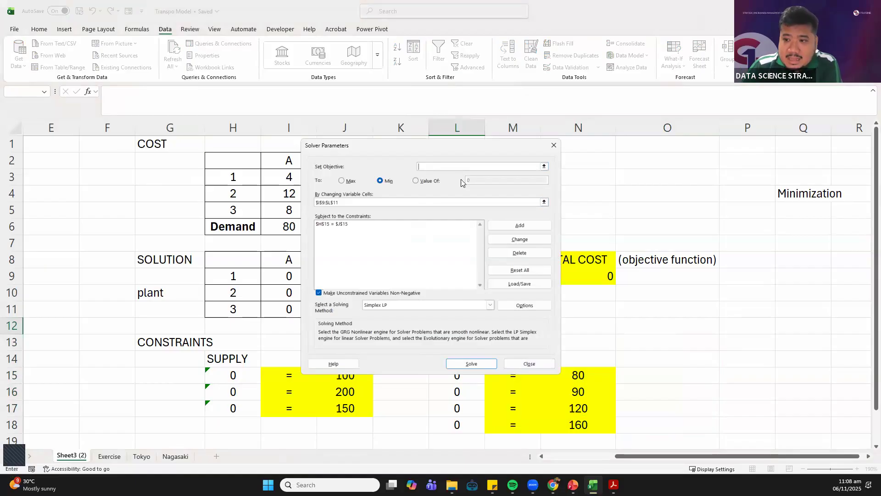
click(357, 202)
key(BackSpace)
click(525, 275)
key(Return)
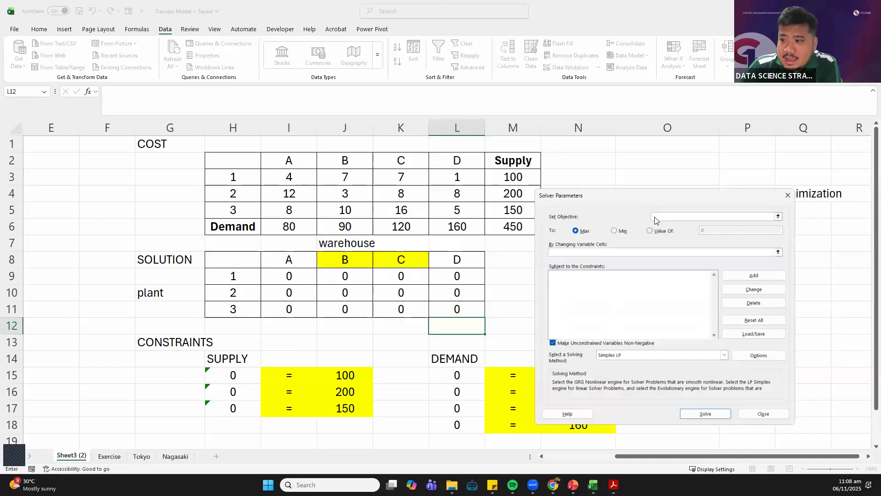
Set the Solver objective to minimize TOTAL COST in N9 by changing variable cells I9:L11
drag(653, 196, 275, 135)
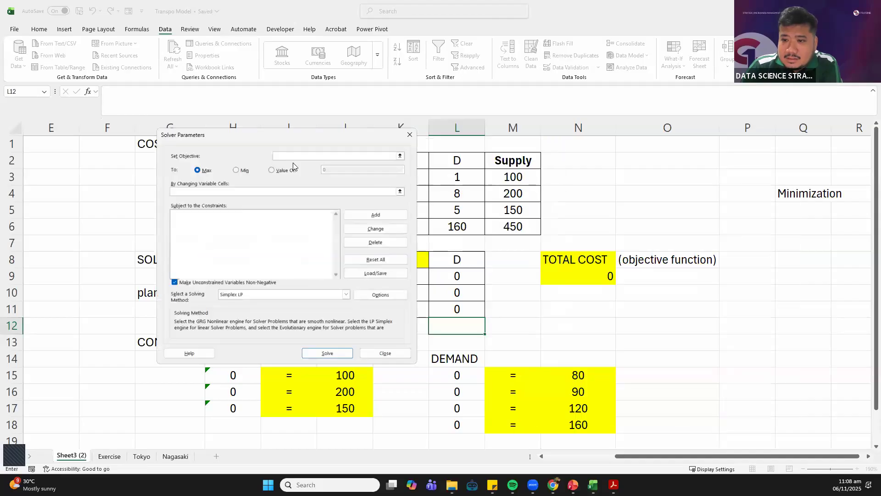
click(567, 276)
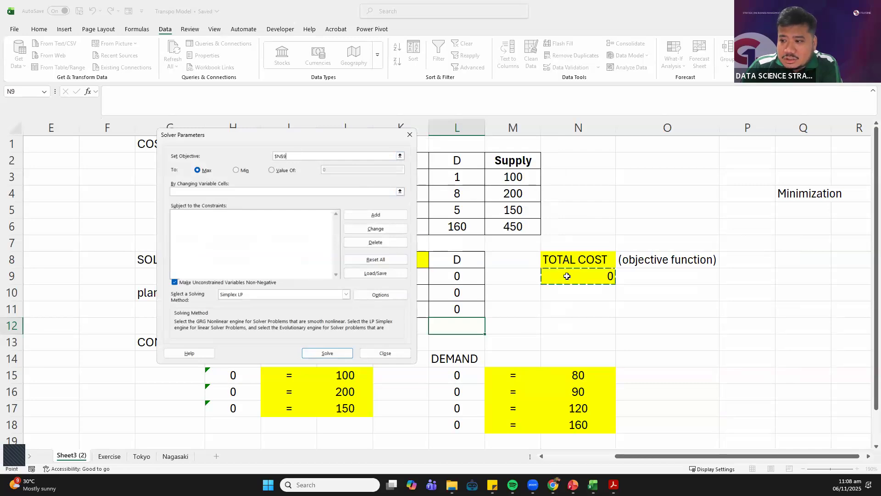
click(243, 171)
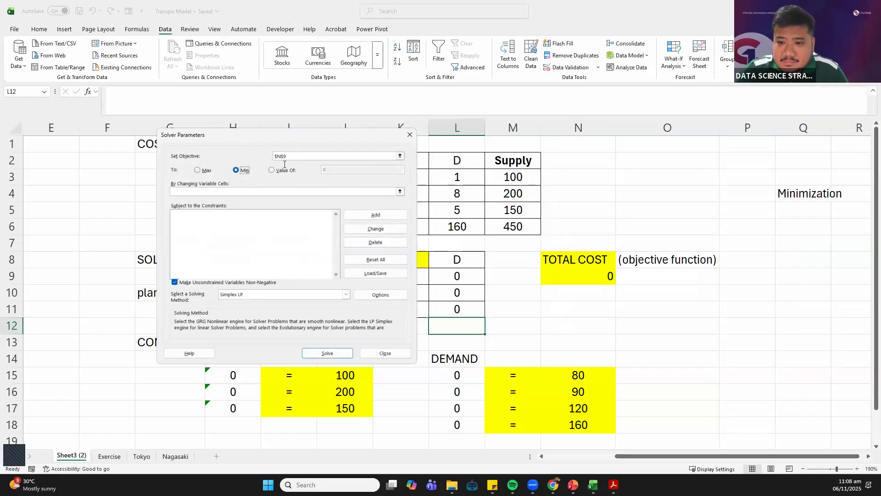
click(223, 191)
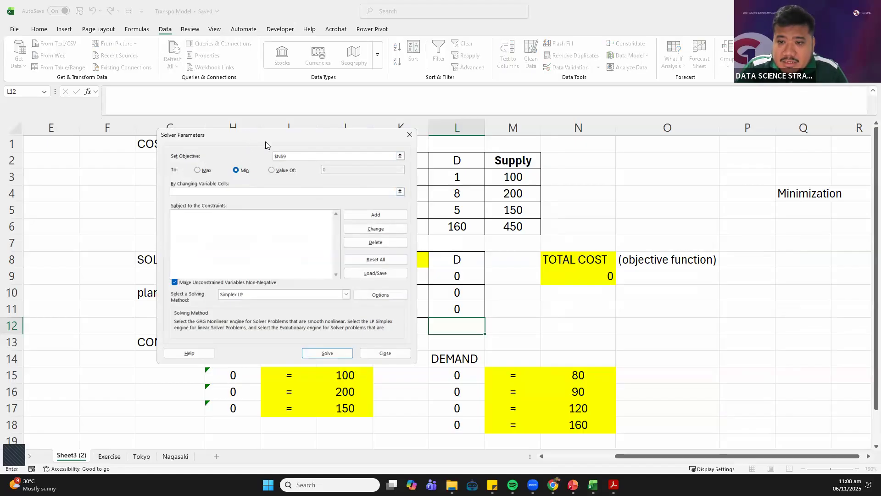
drag(265, 145, 730, 95)
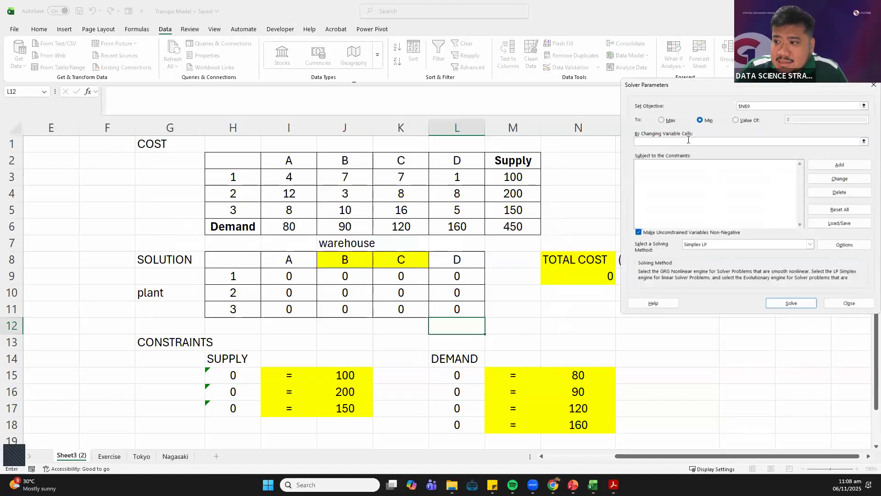
drag(283, 275, 440, 311)
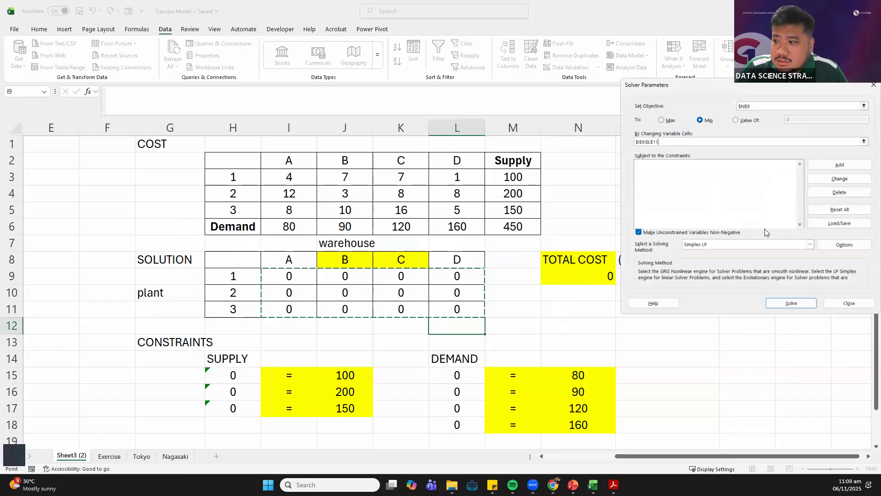
Add the first supply constraint, setting H15 equal to J15
click(701, 179)
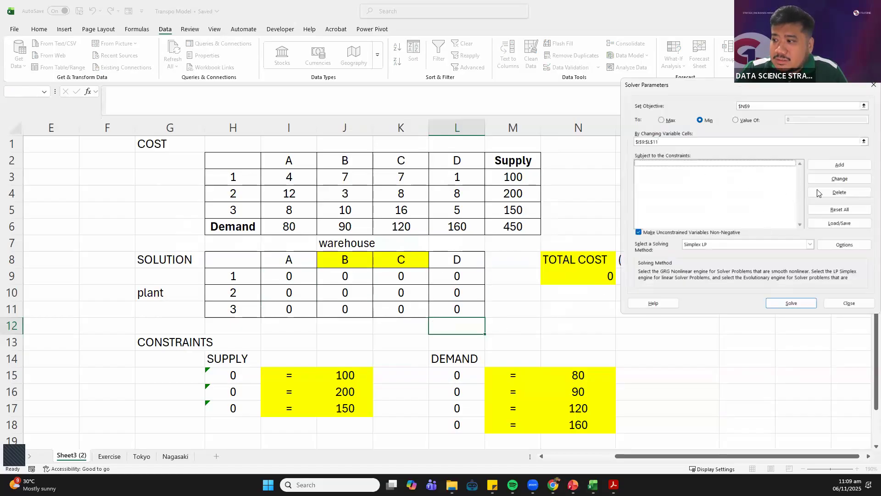
click(828, 164)
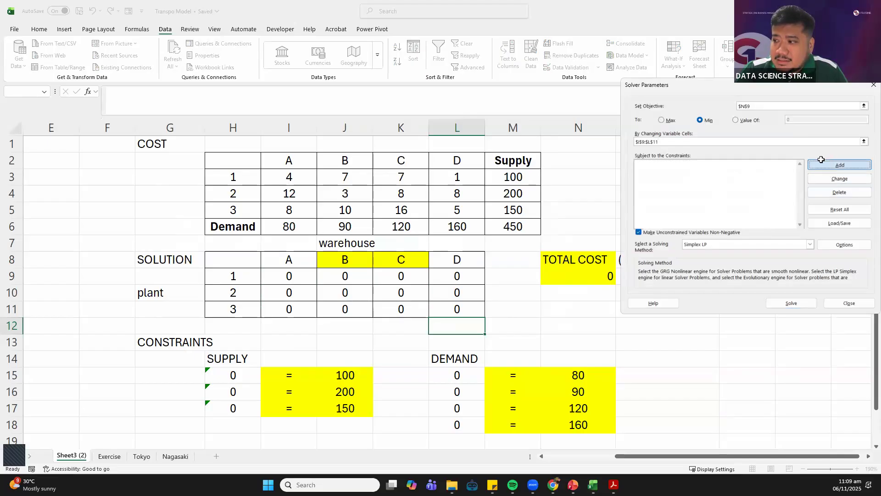
click(540, 166)
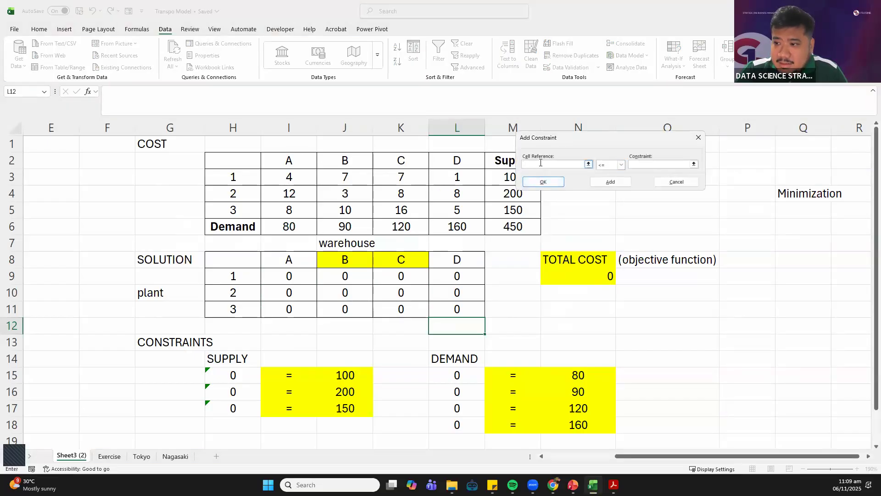
click(241, 371)
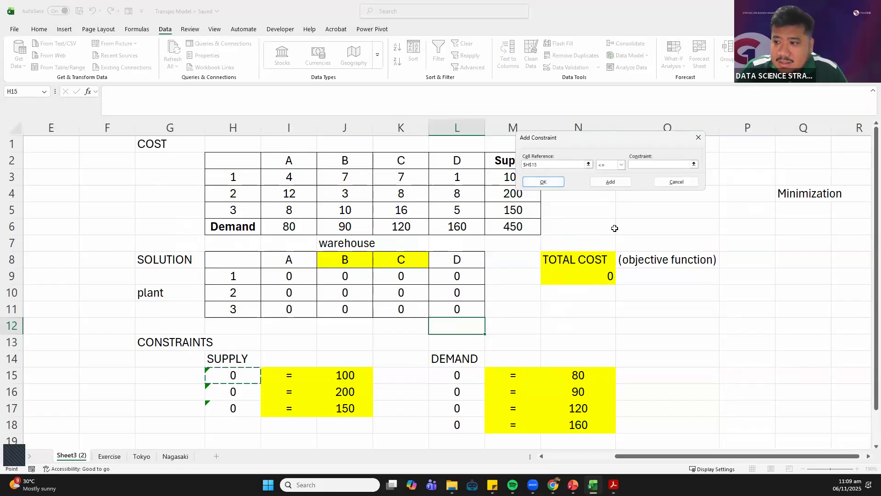
click(610, 165)
click(605, 179)
click(644, 164)
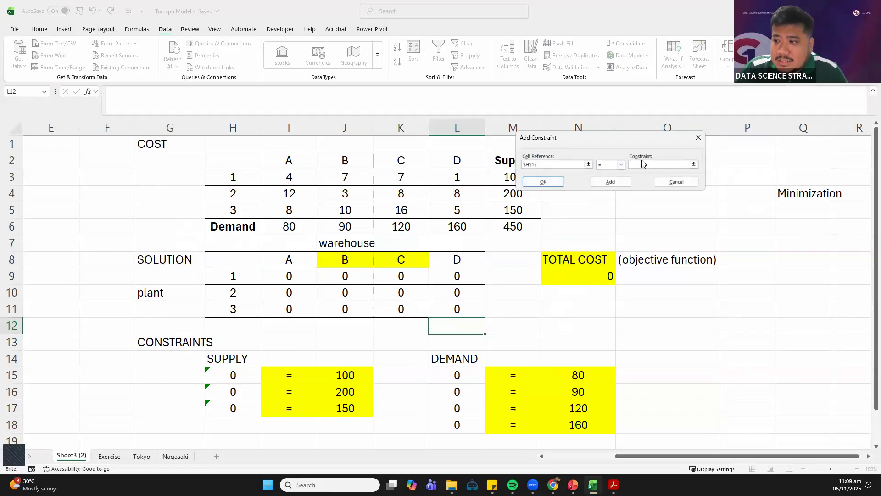
click(365, 374)
click(602, 181)
Add the second supply constraint, setting H16 equal to J16
click(225, 396)
click(614, 165)
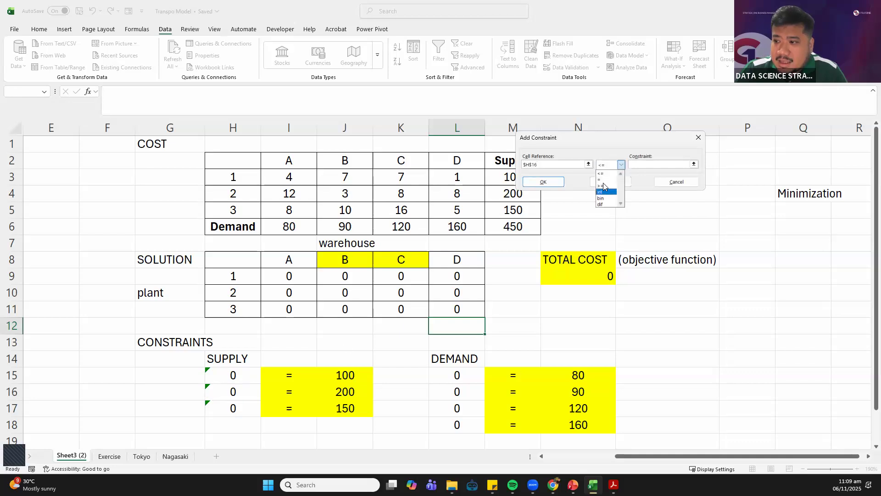
click(600, 180)
click(345, 390)
click(610, 182)
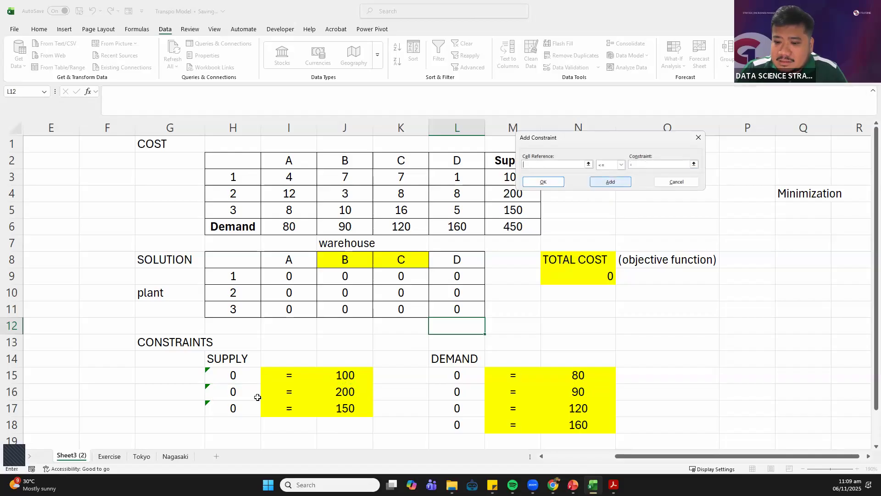
Add the third supply constraint, setting H17 equal to J17
click(558, 164)
click(234, 408)
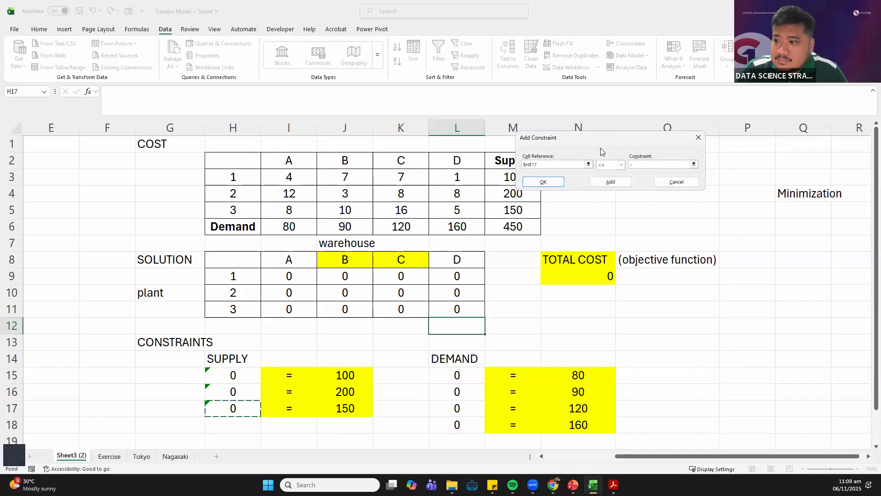
click(607, 165)
click(605, 179)
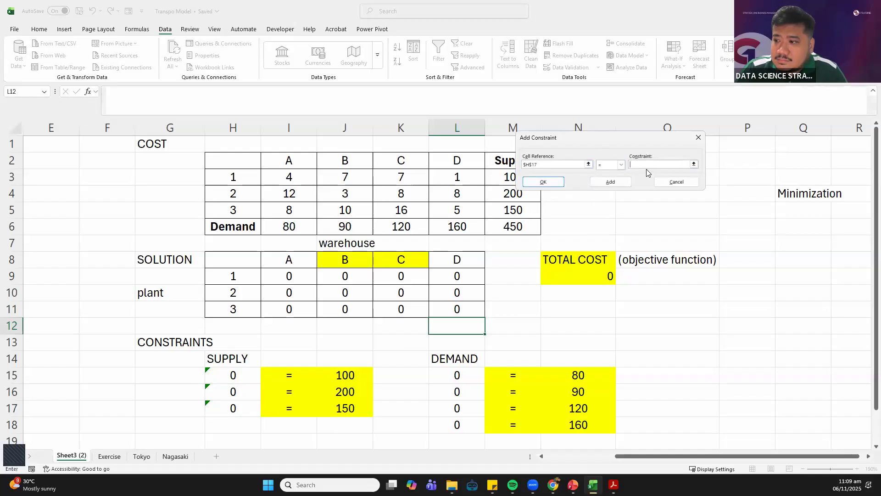
click(347, 408)
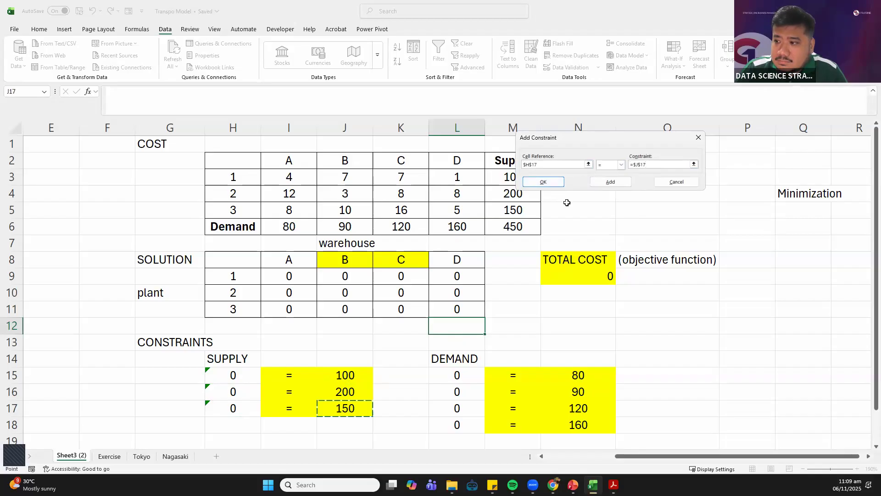
click(615, 183)
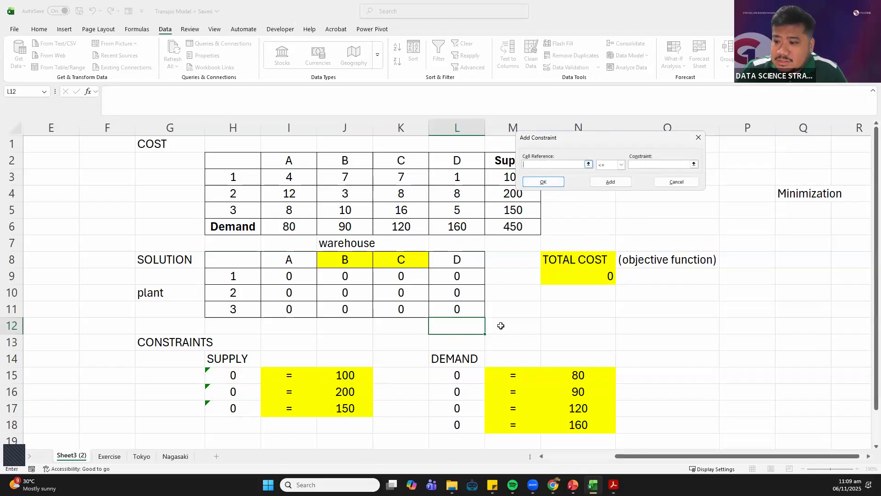
Add the first demand constraint, setting L15 equal to N15
click(467, 377)
click(606, 166)
click(604, 178)
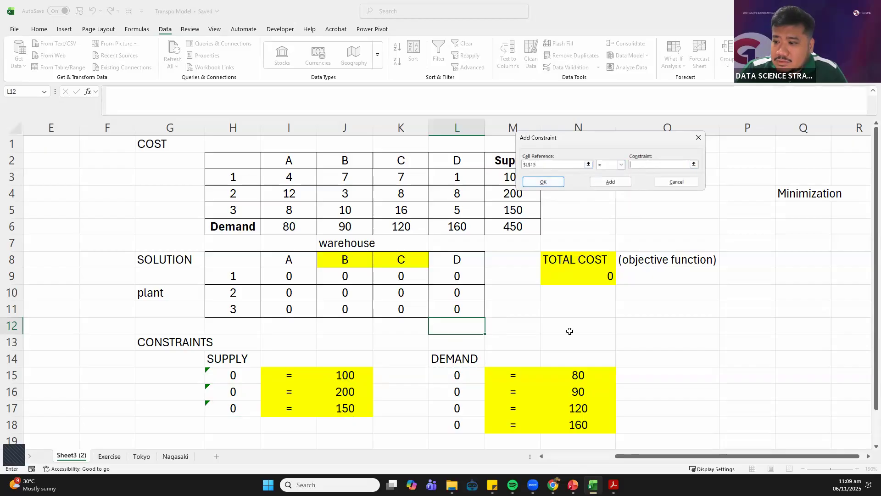
click(569, 374)
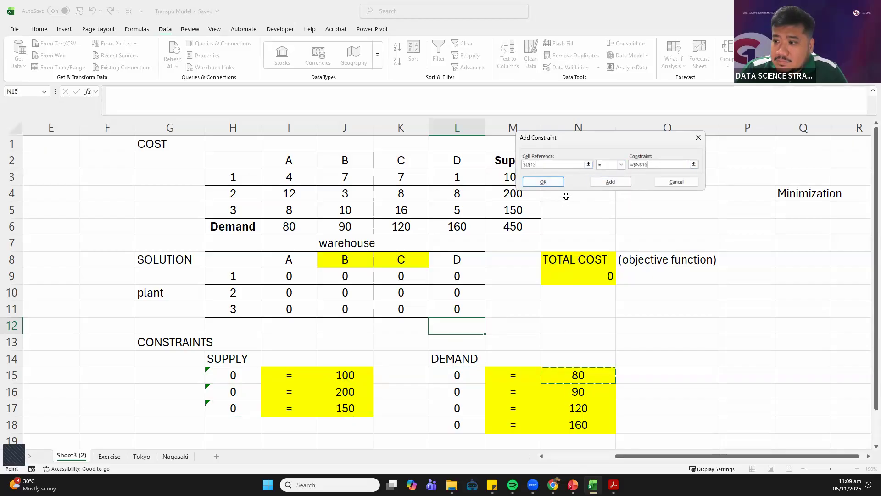
click(599, 184)
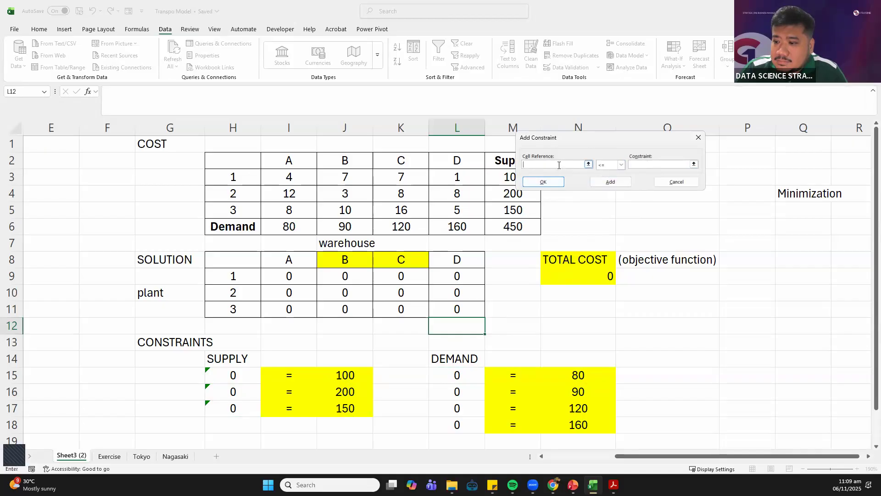
Add the second demand constraint, setting L16 equal to N16
click(472, 394)
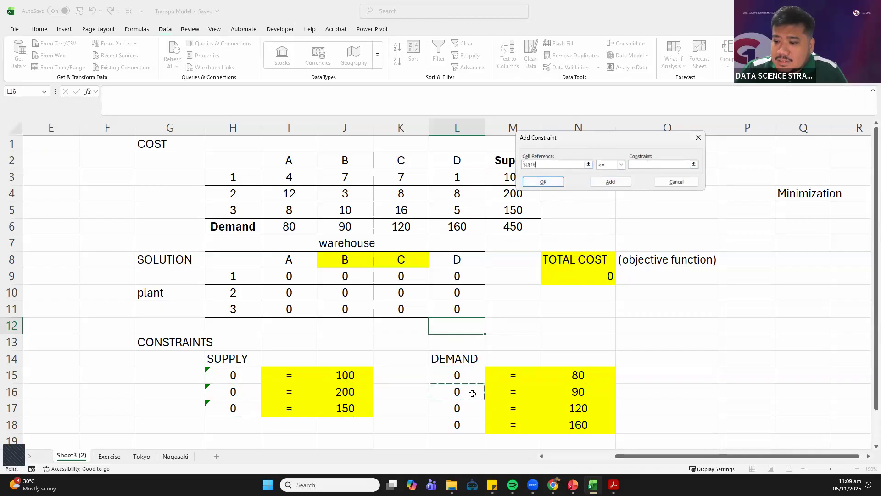
click(613, 164)
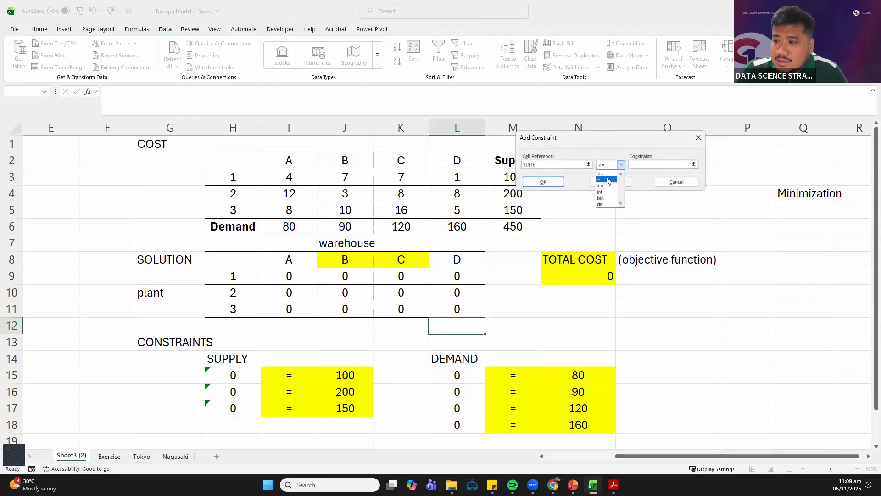
click(607, 180)
click(571, 392)
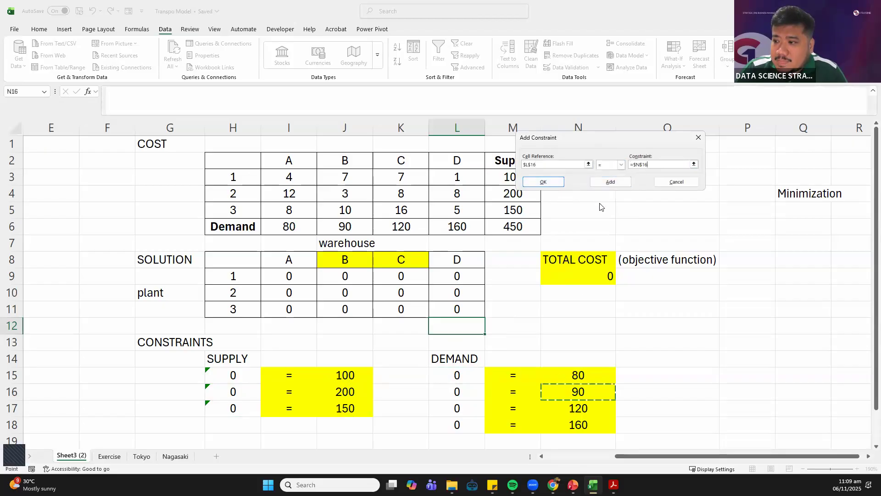
click(610, 181)
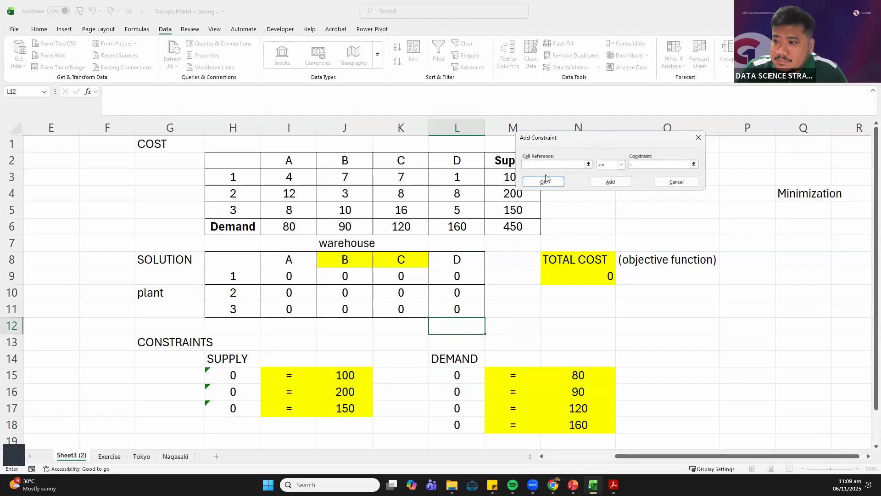
Add the third demand constraint, setting L17 equal to N17
click(462, 410)
click(612, 165)
click(606, 179)
click(643, 165)
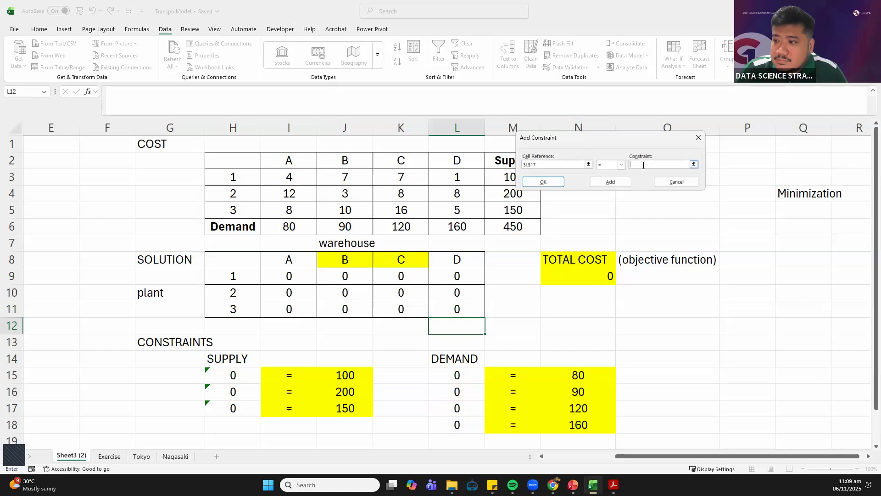
click(576, 408)
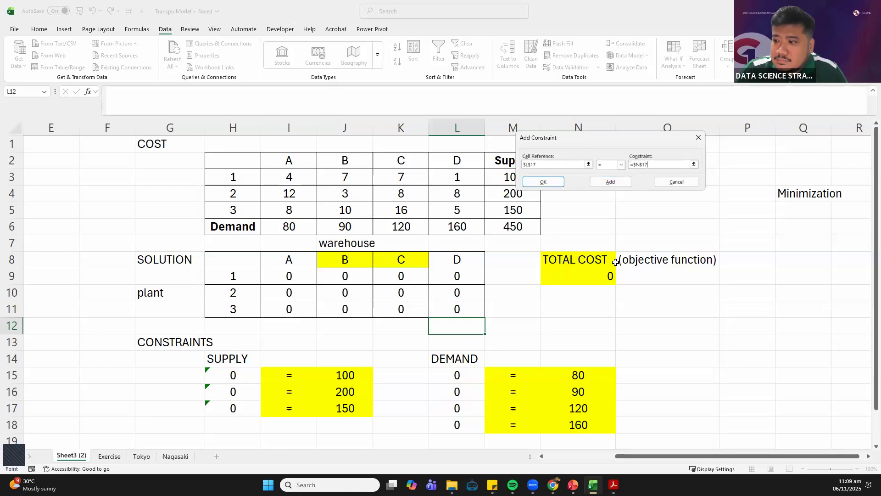
click(619, 181)
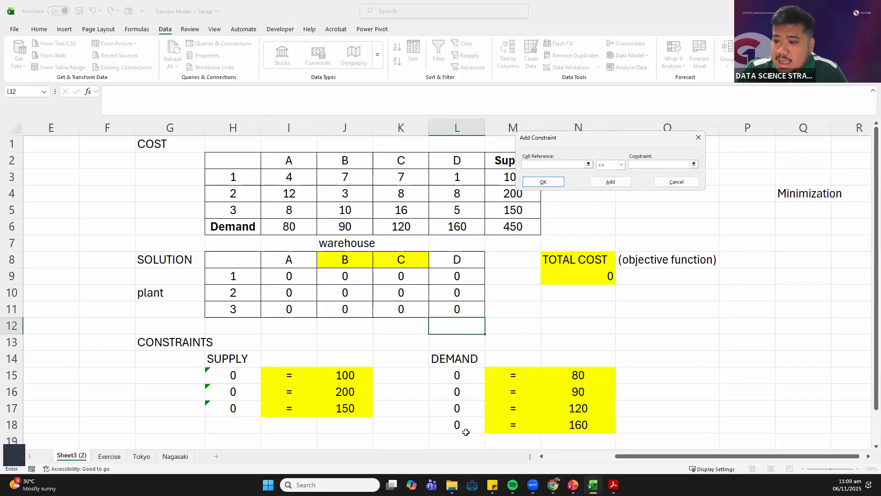
Add the fourth demand constraint, setting L18 equal to N18, and return to the Solver parameters
click(467, 426)
click(620, 165)
click(606, 179)
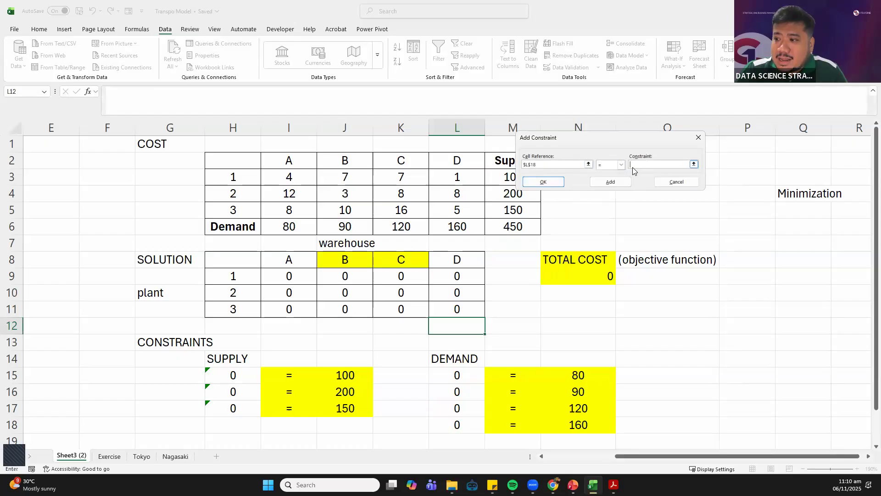
click(637, 163)
click(585, 420)
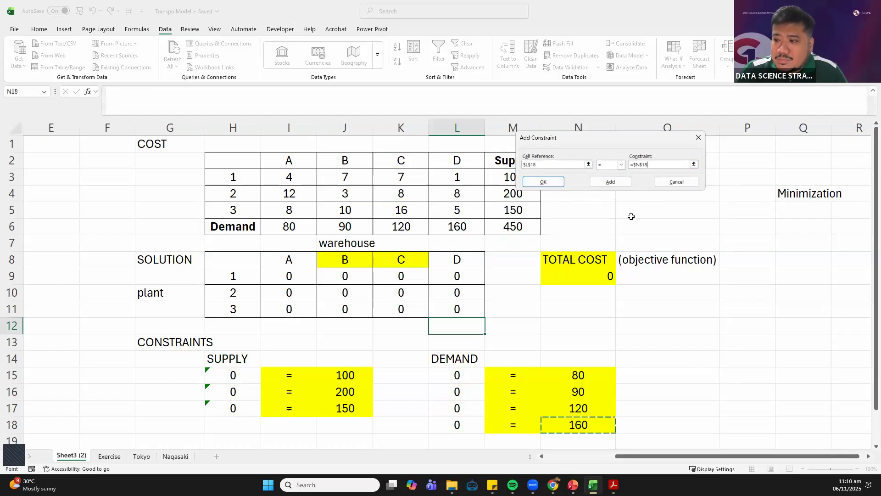
click(608, 180)
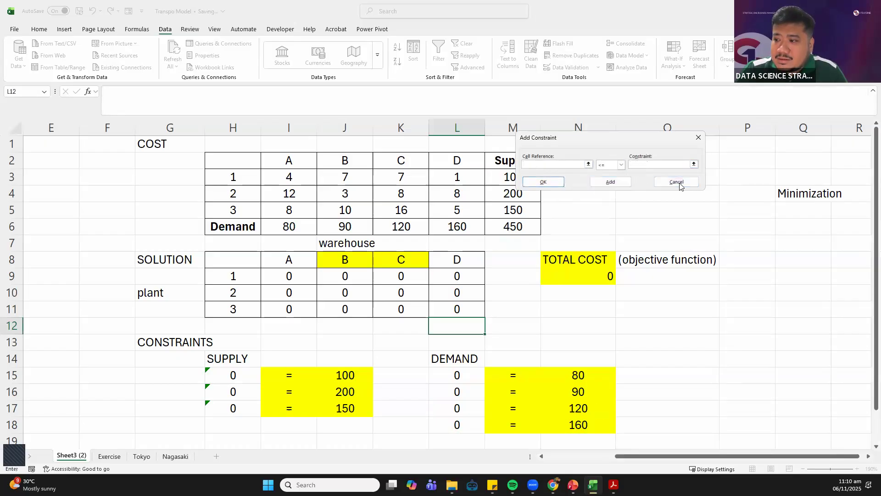
click(548, 181)
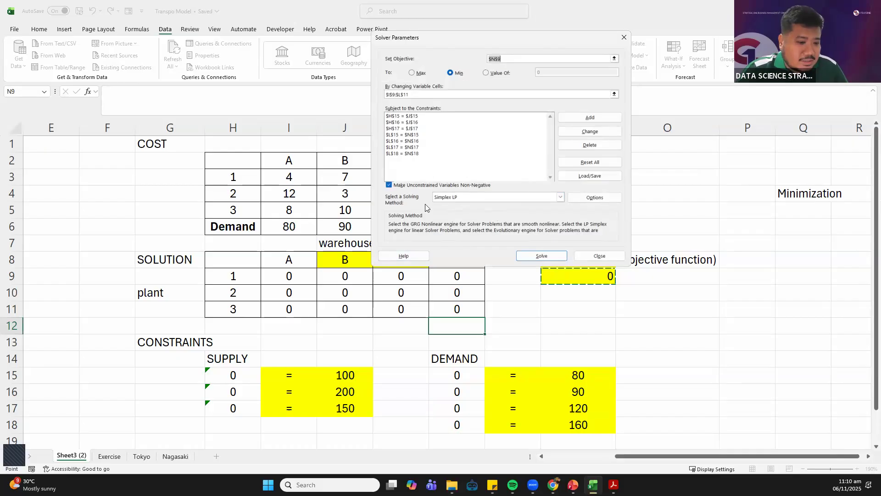
Solve the model with Simplex LP and unconstrained variables kept non-negative, and keep the Solver solution
click(496, 198)
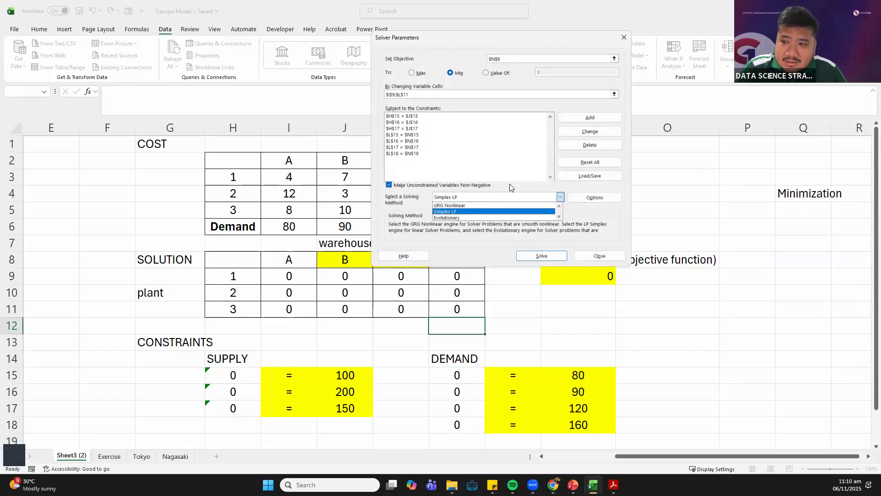
click(490, 186)
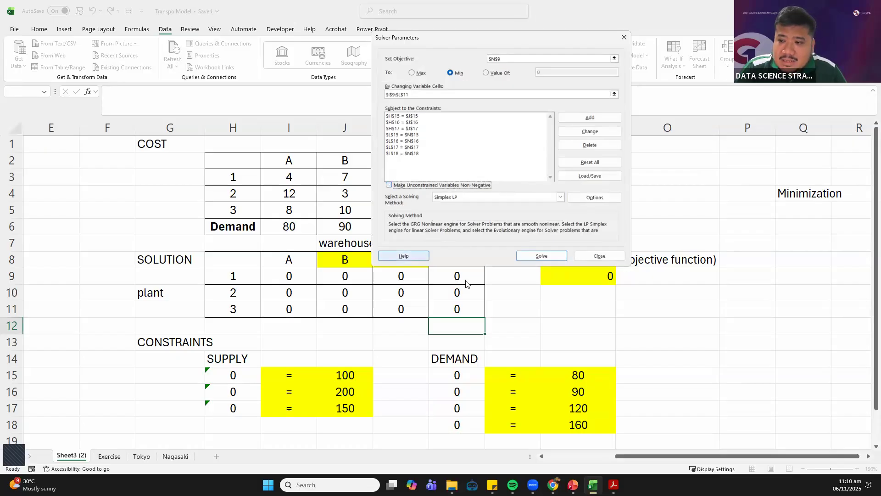
click(389, 187)
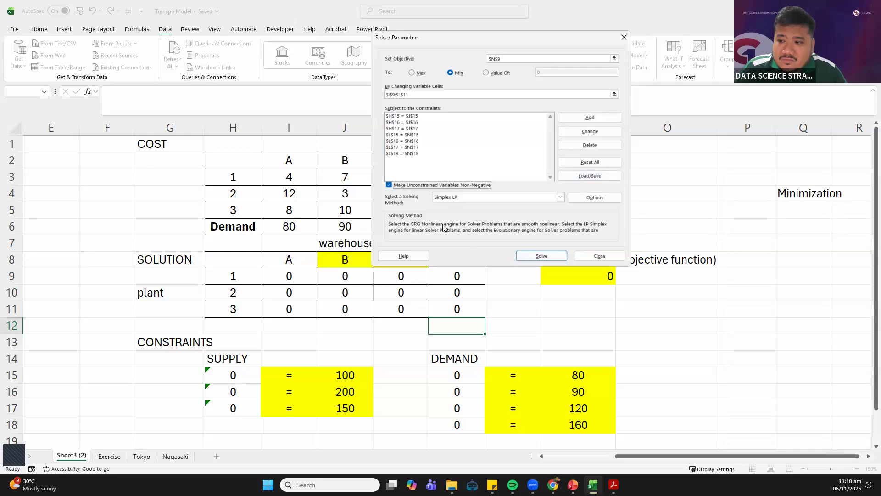
click(531, 258)
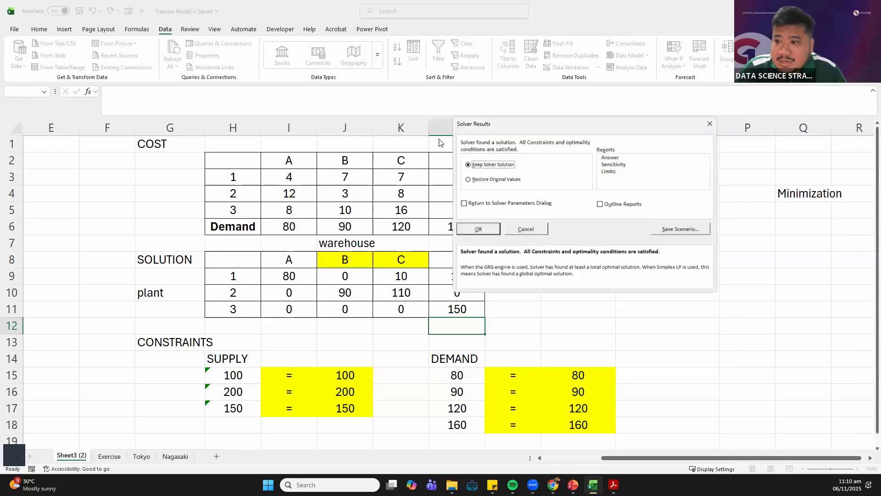
click(479, 229)
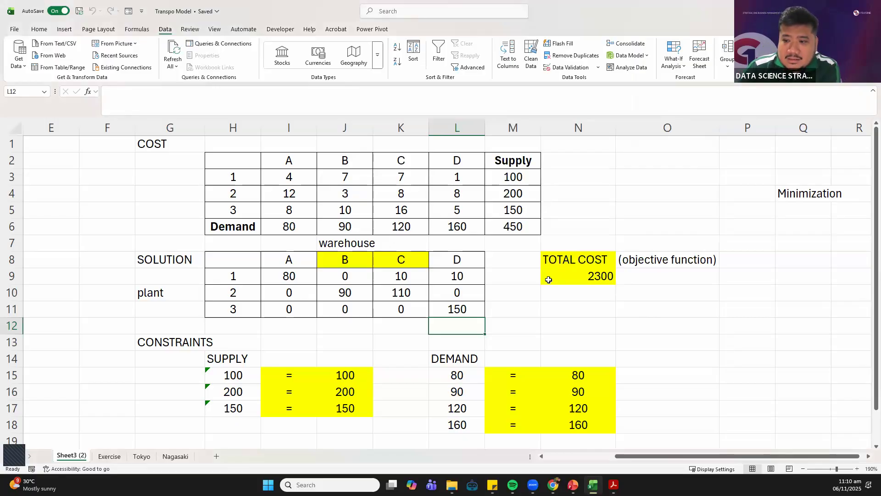
click(548, 280)
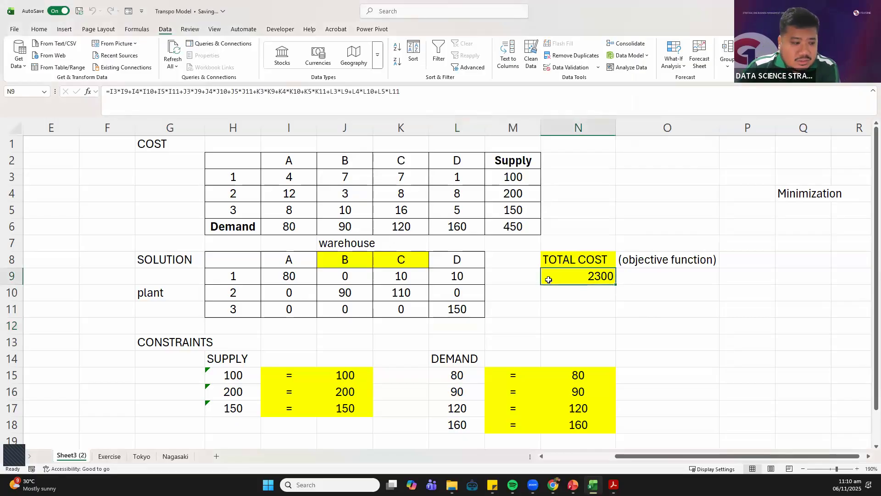
key(alt+Tab)
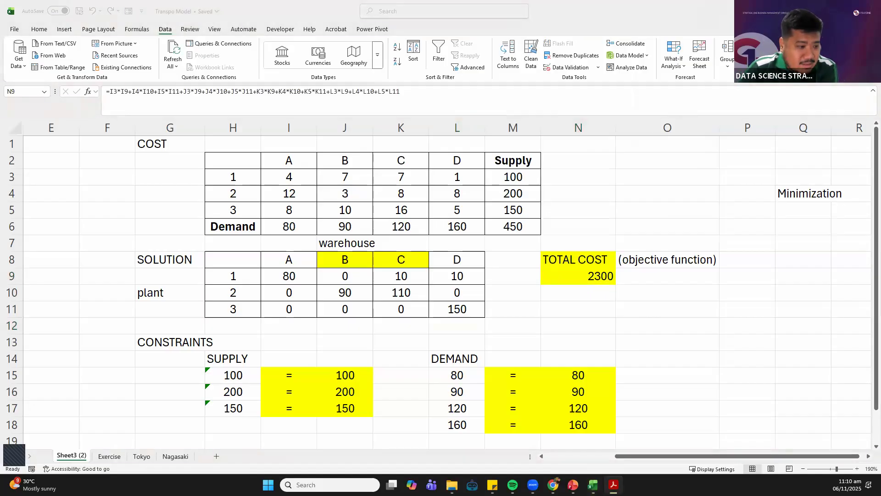
click(707, 469)
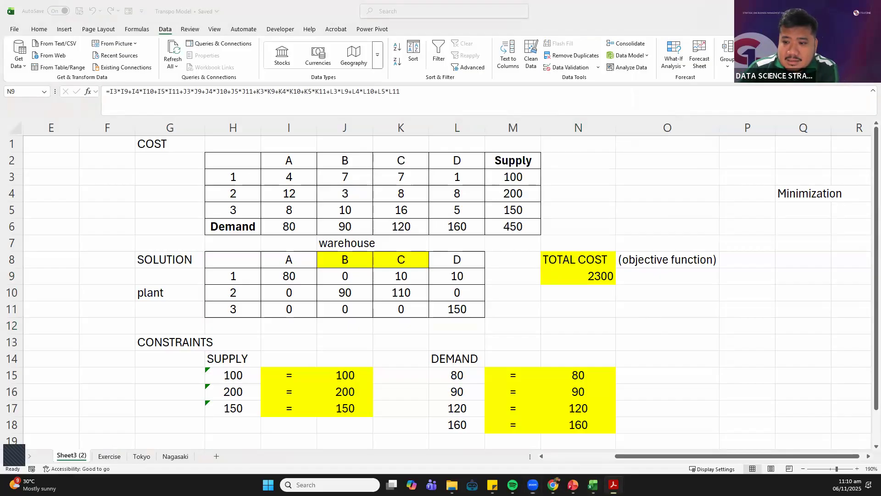
drag(0, 12, 40, 11)
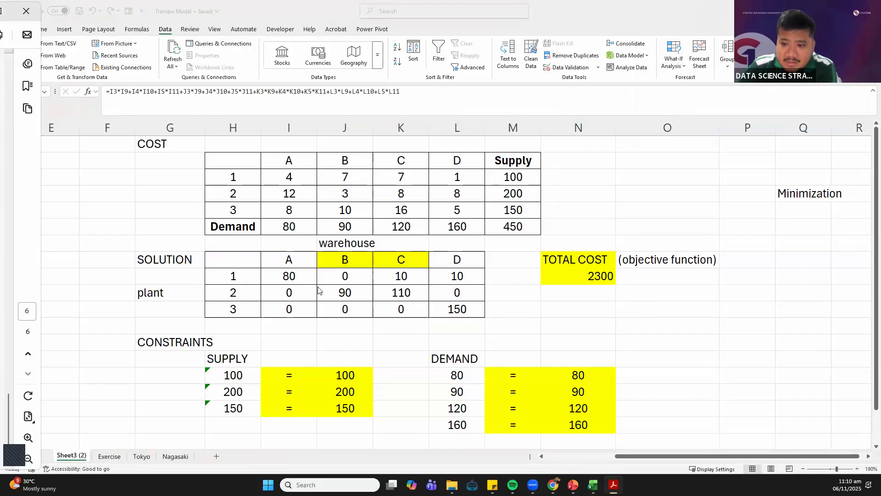
click(581, 313)
click(589, 317)
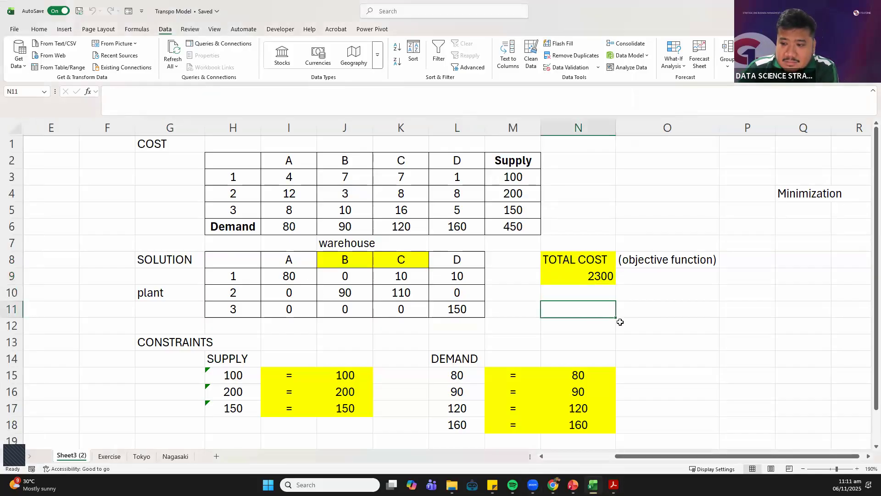
click(660, 305)
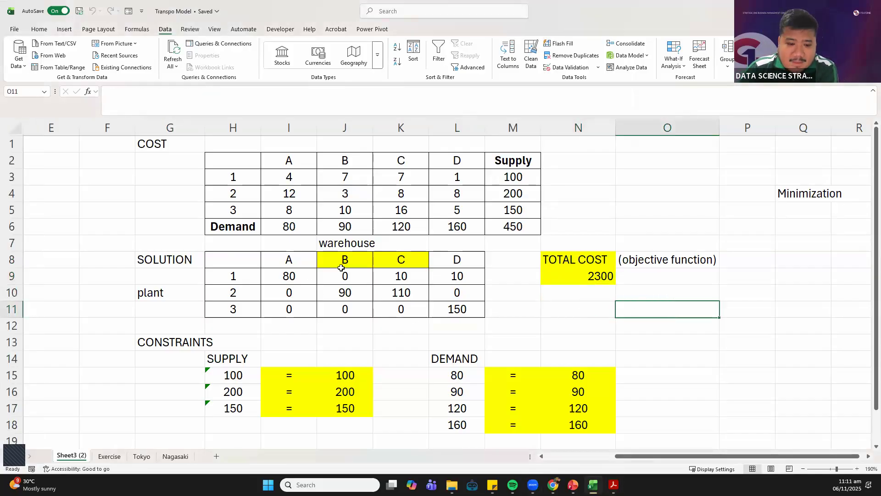
Apply the dark teal theme font color to solution cells I9, J10:K10 and K9
click(299, 279)
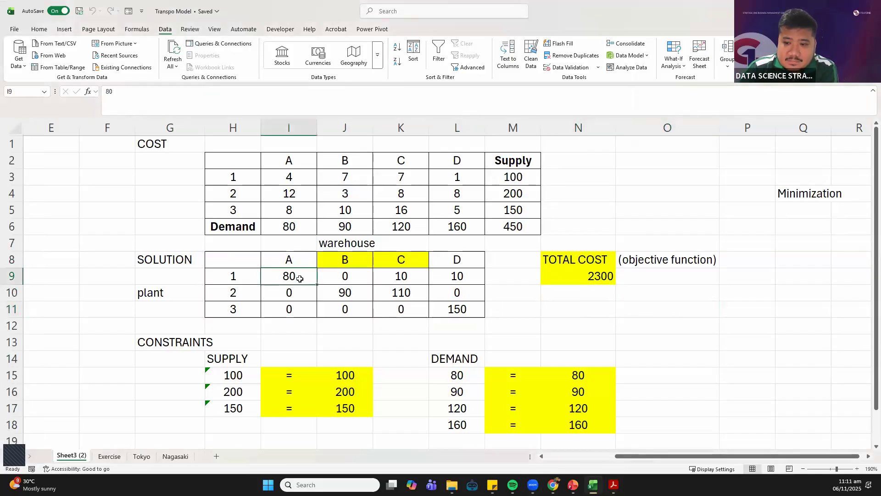
click(42, 30)
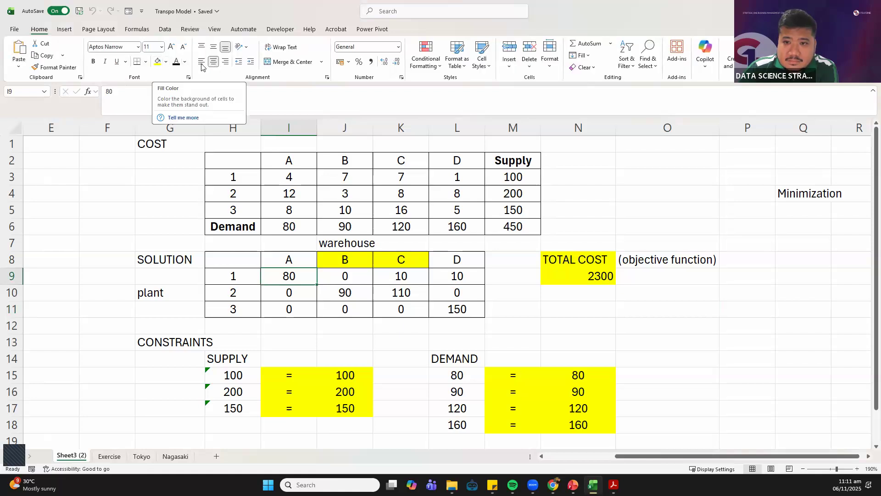
click(185, 61)
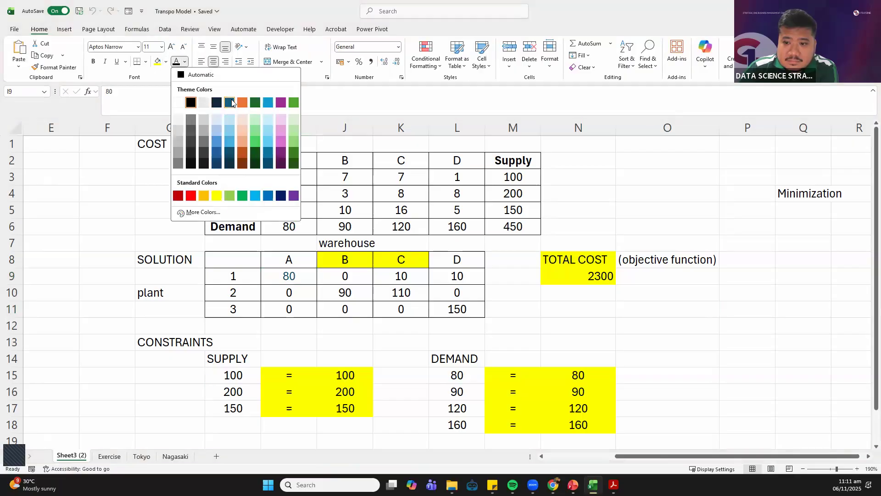
click(232, 103)
drag(347, 298, 404, 299)
click(176, 62)
click(402, 278)
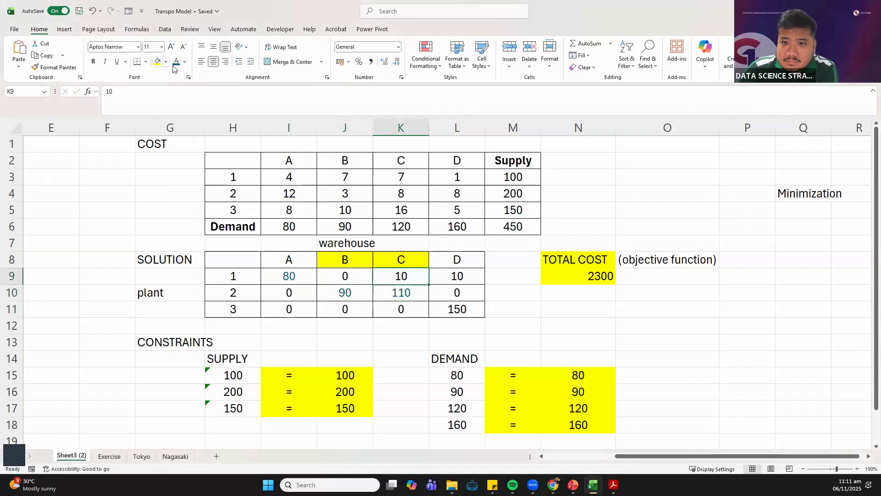
key(F4)
Make the teal shipment quantities in K9, I9 and J10:K10 bold
key(ctrl+b)
click(301, 275)
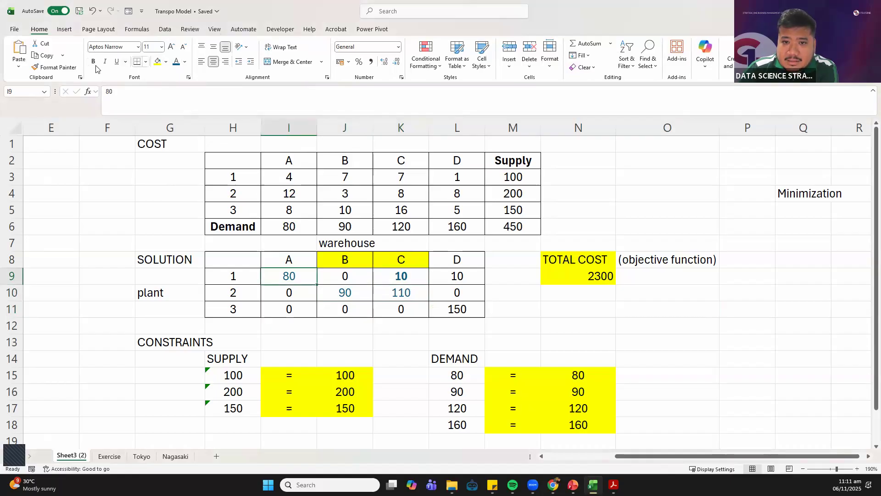
key(ctrl+b)
drag(346, 292, 415, 295)
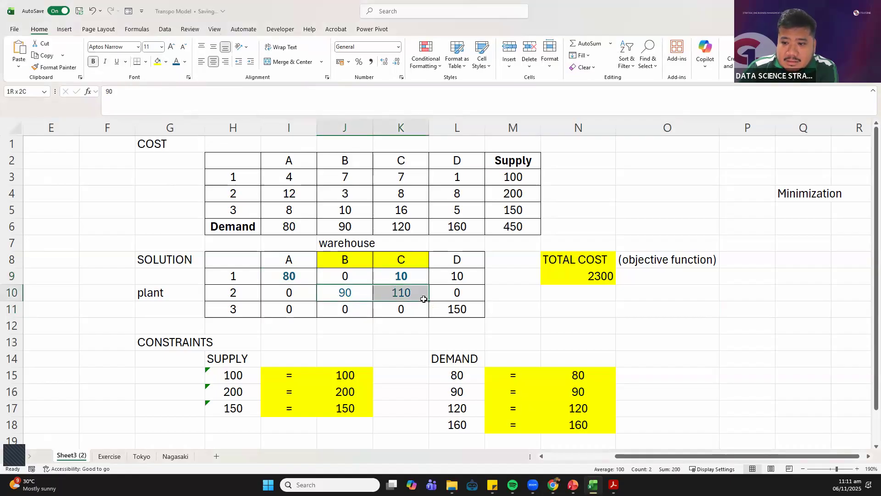
click(94, 61)
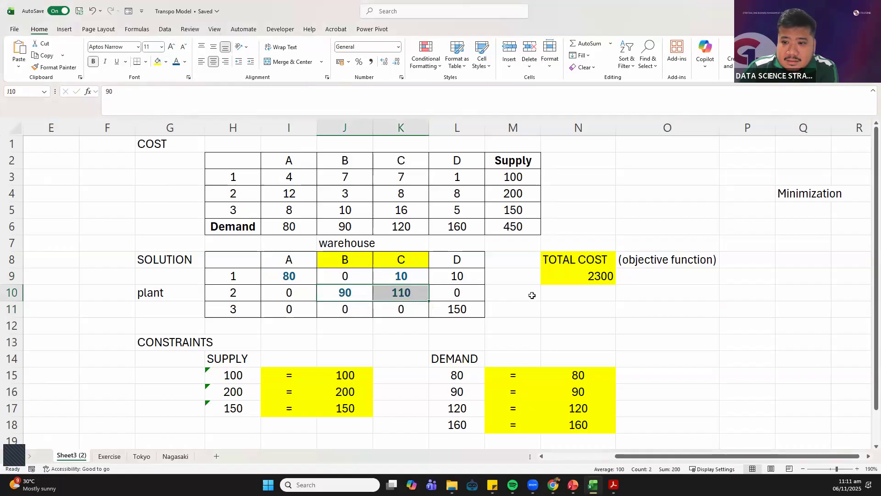
click(559, 316)
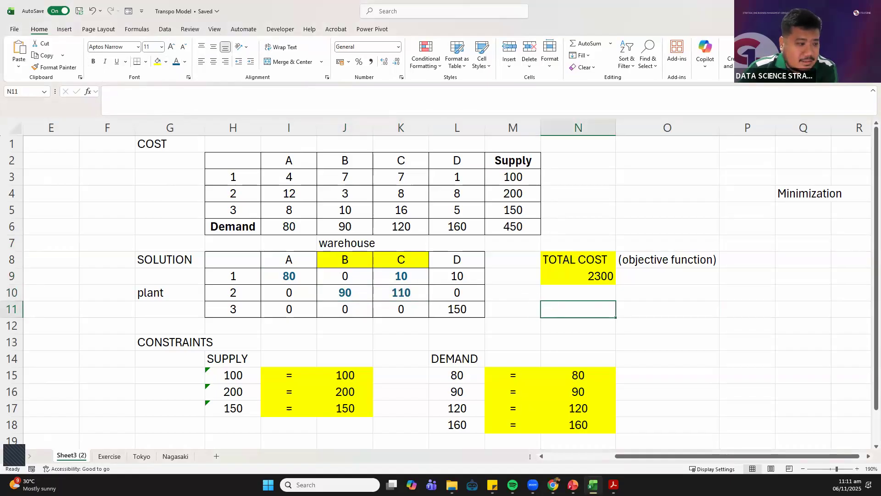
Examine the solved shipments from plant 1 to warehouse A and from plant 2 to warehouse B
key(alt+Tab)
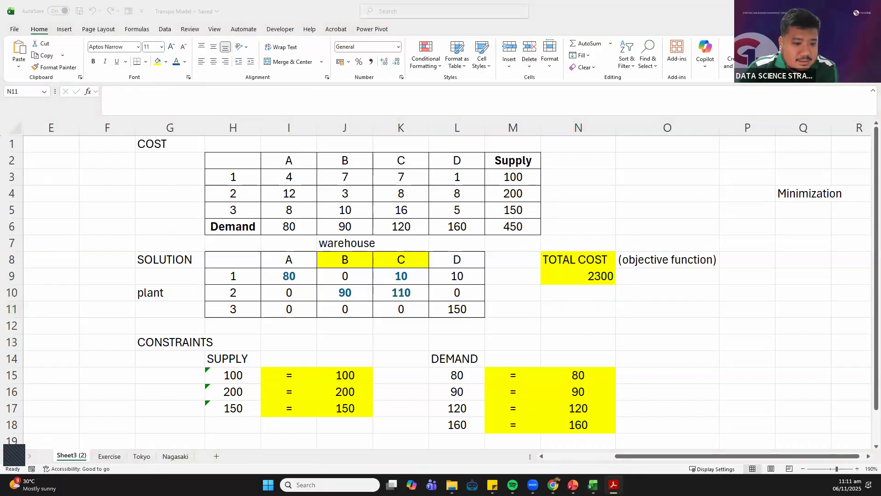
key(alt+Tab)
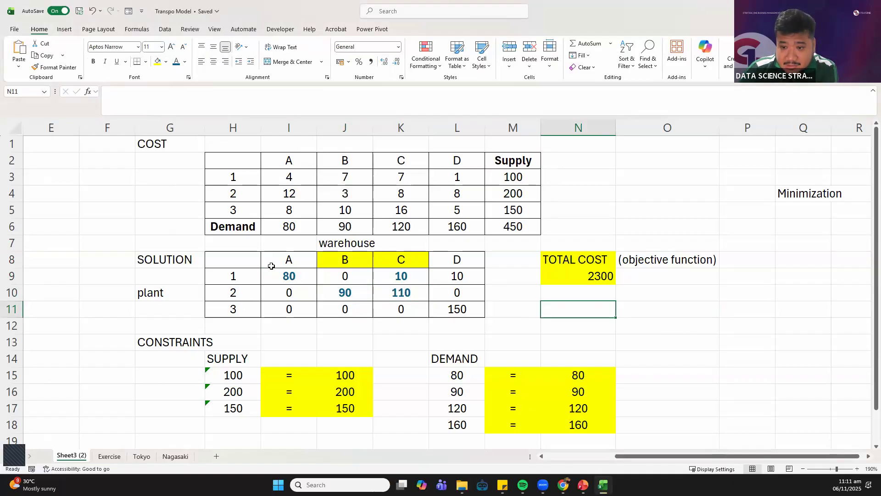
click(282, 280)
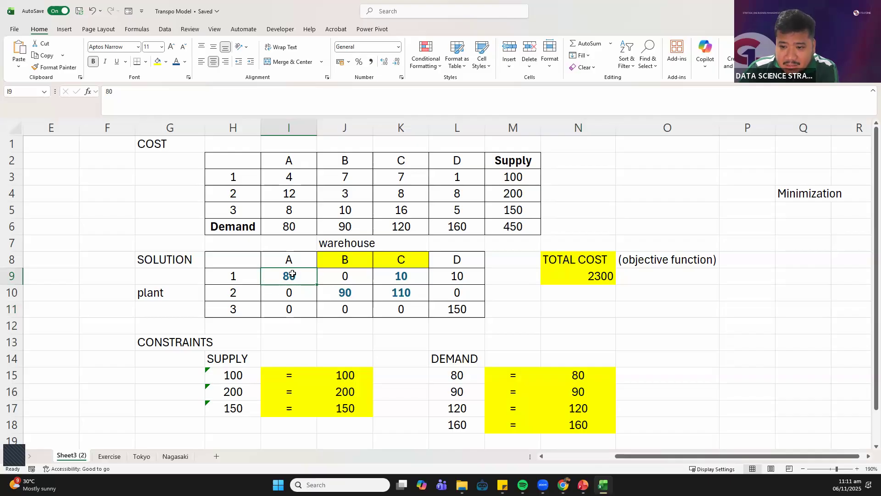
click(167, 273)
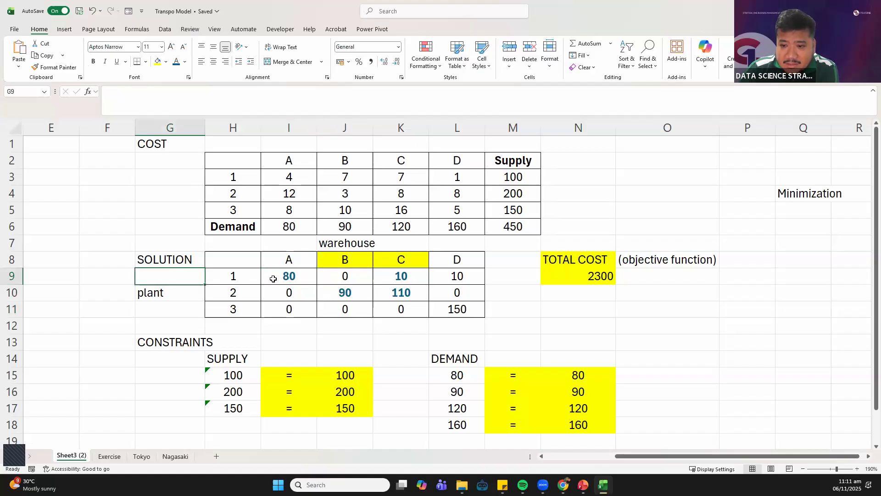
click(296, 274)
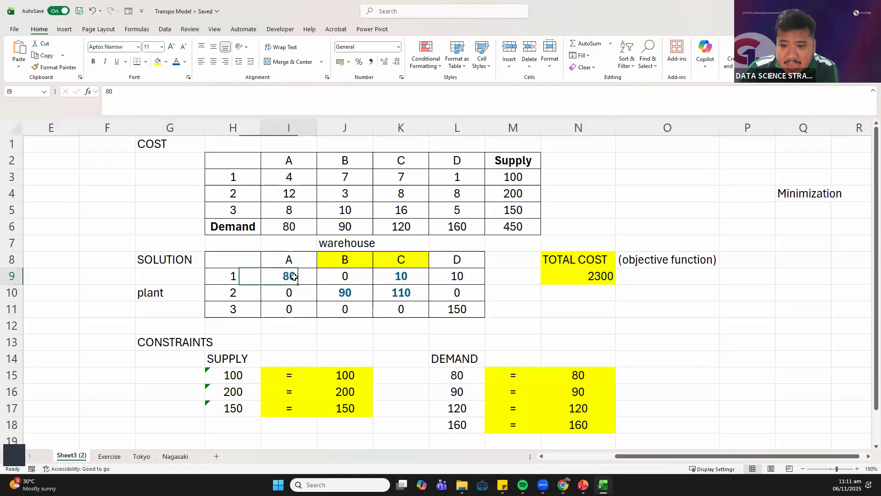
click(340, 296)
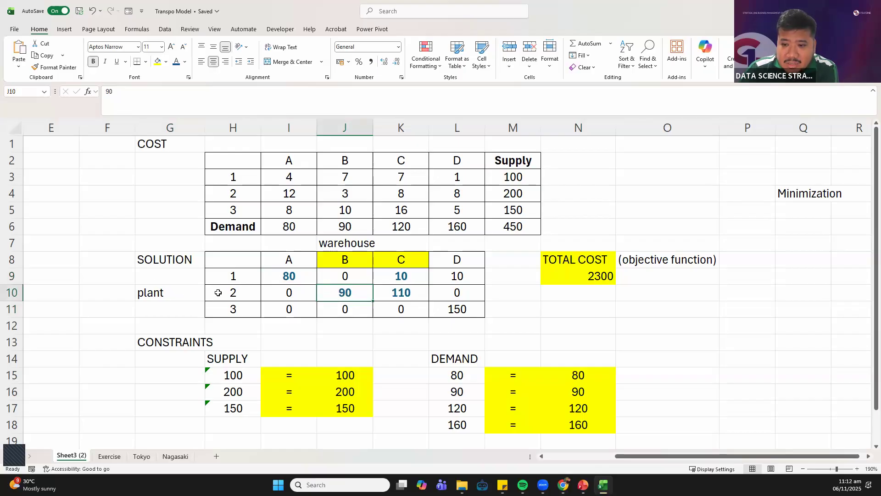
Examine the solved shipments from plant 2 to warehouse B and from plants 1 and 2 to warehouse C
click(356, 242)
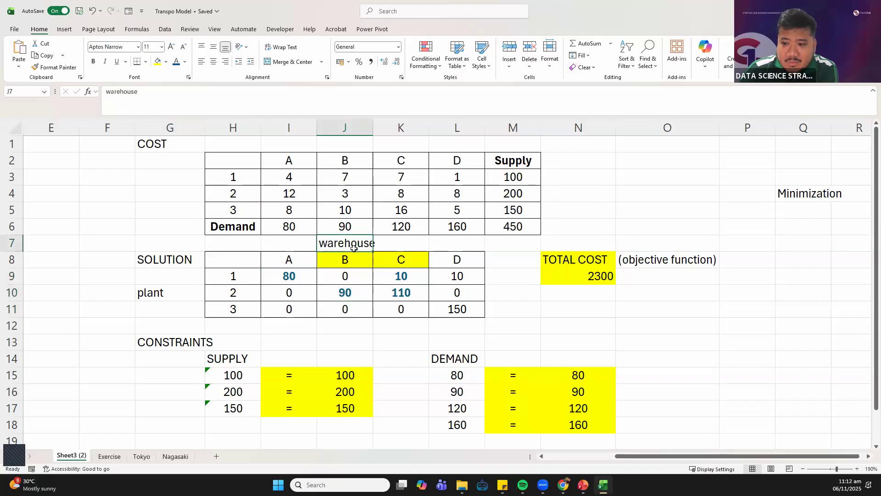
click(346, 293)
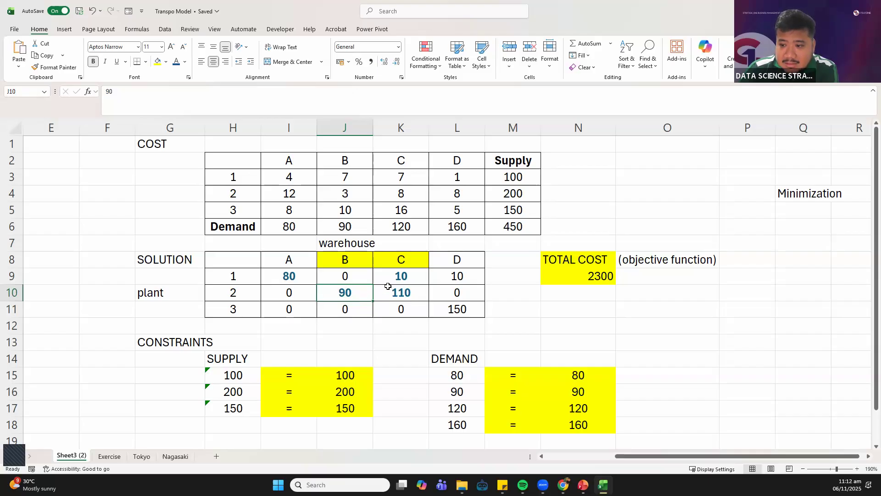
drag(393, 276, 410, 290)
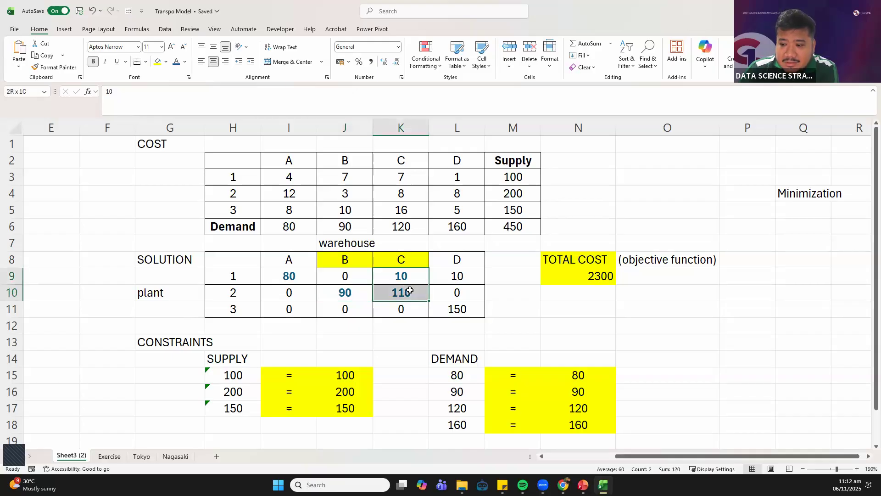
drag(410, 290, 410, 296)
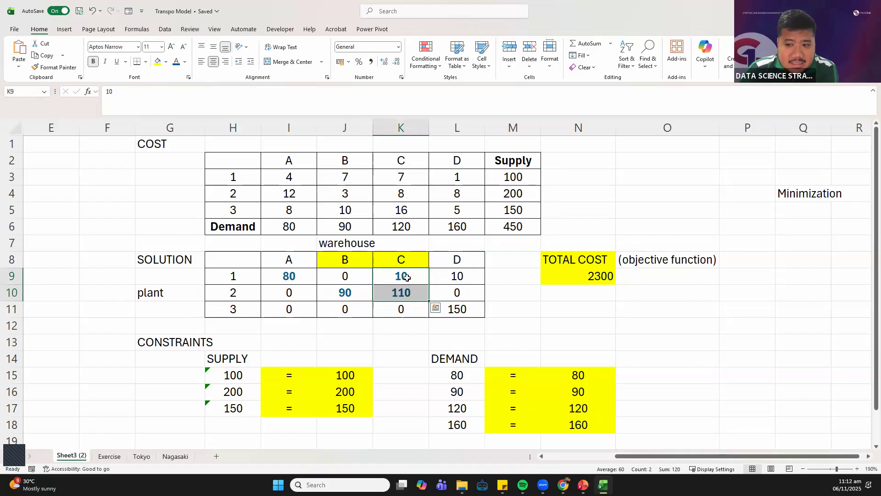
drag(407, 276, 402, 291)
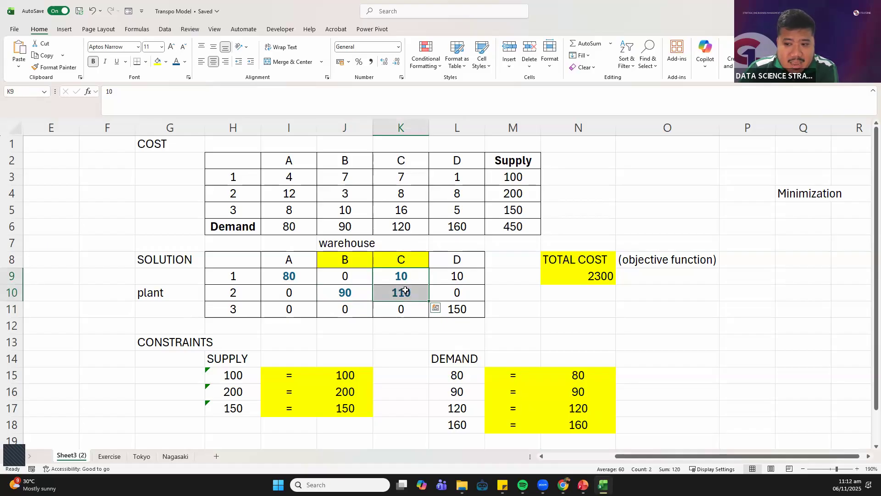
click(455, 277)
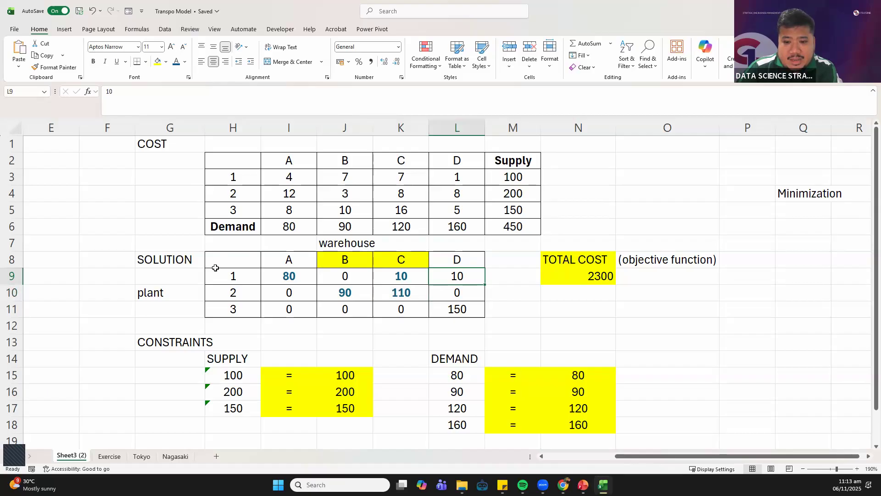
Enter the plant numbers 1, 2 and 3 in cells G9:G11 beside the solution table, overwriting the plant label
click(176, 278)
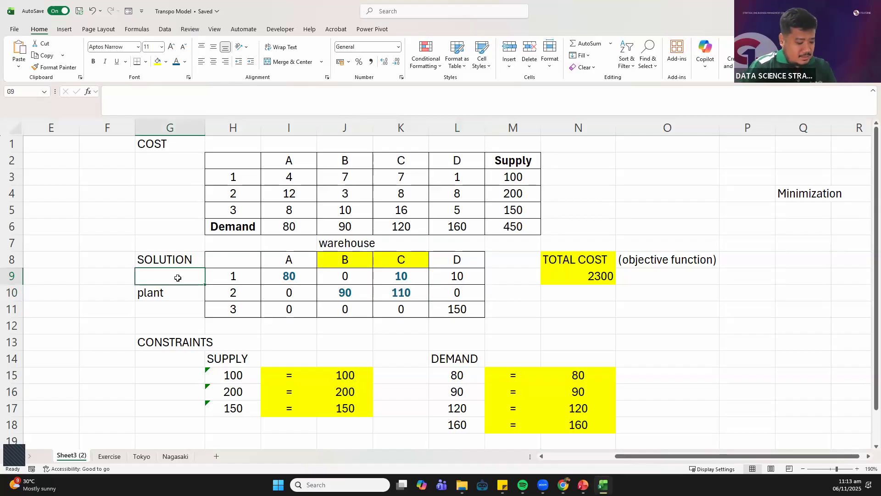
text(fa)
key(BackSpace)
key(BackSpace)
key(BackSpace)
key(BackSpace)
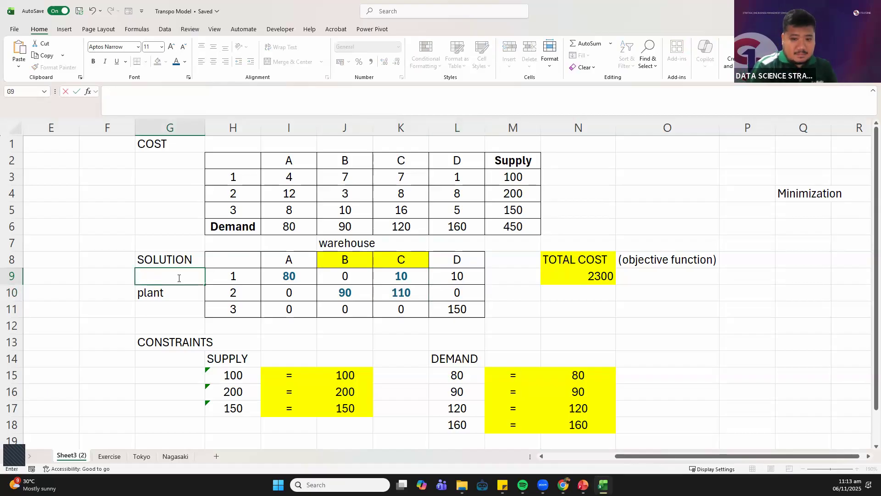
text(1)
key(Return)
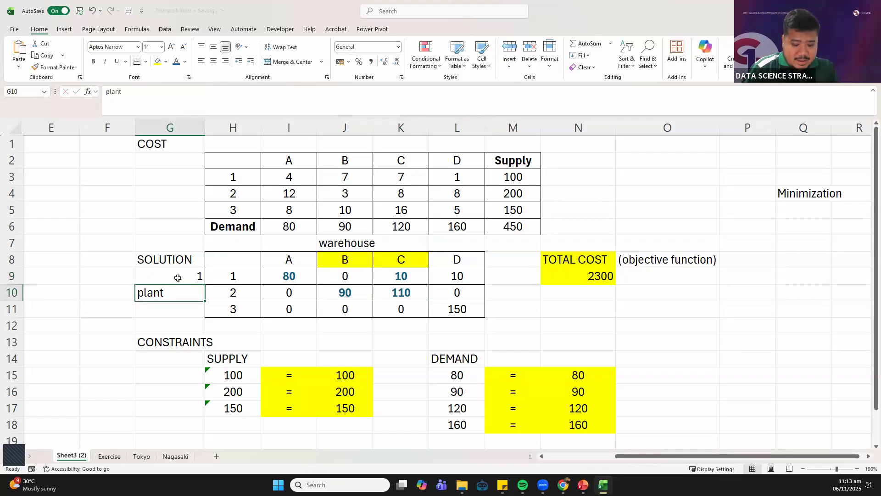
text(2)
key(Return)
text(3)
key(Return)
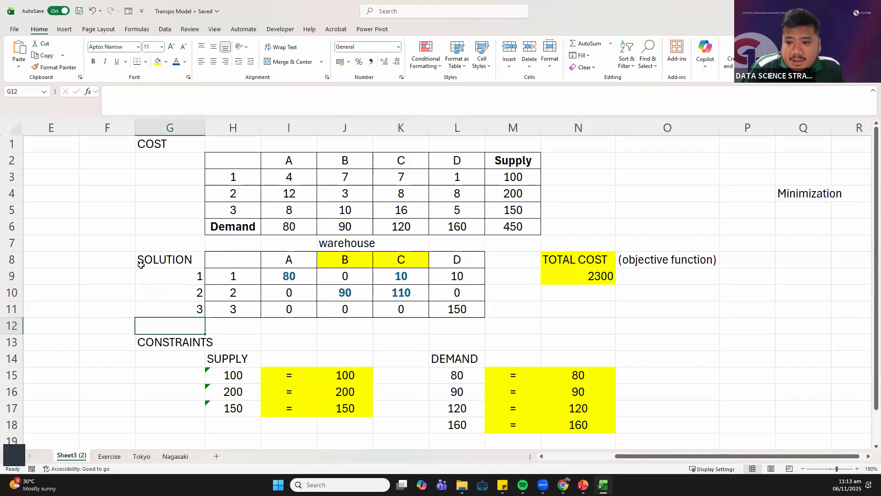
Examine the solved shipments from plants 1 and 3 to warehouse D in L9:L11
click(188, 277)
click(184, 309)
drag(470, 276, 476, 311)
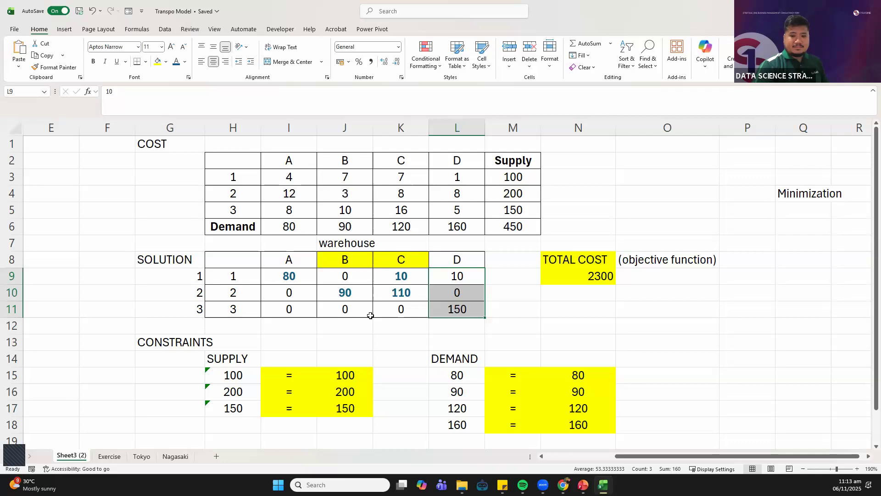
click(598, 324)
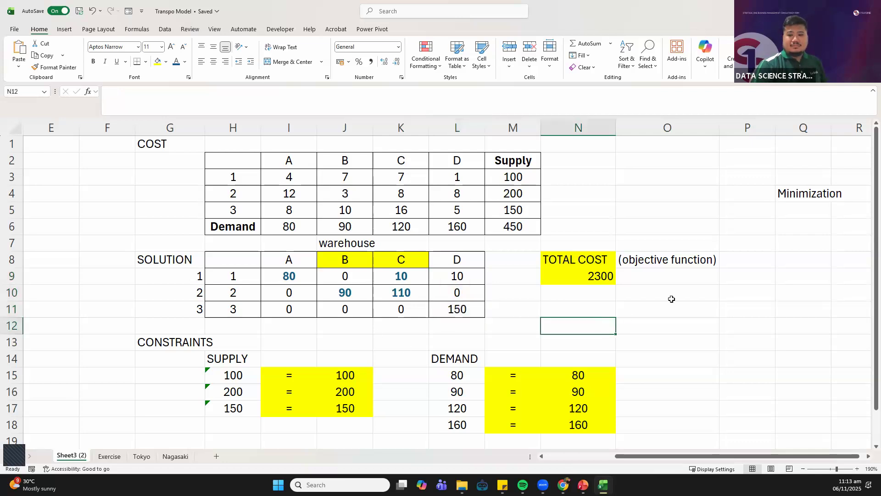
click(671, 299)
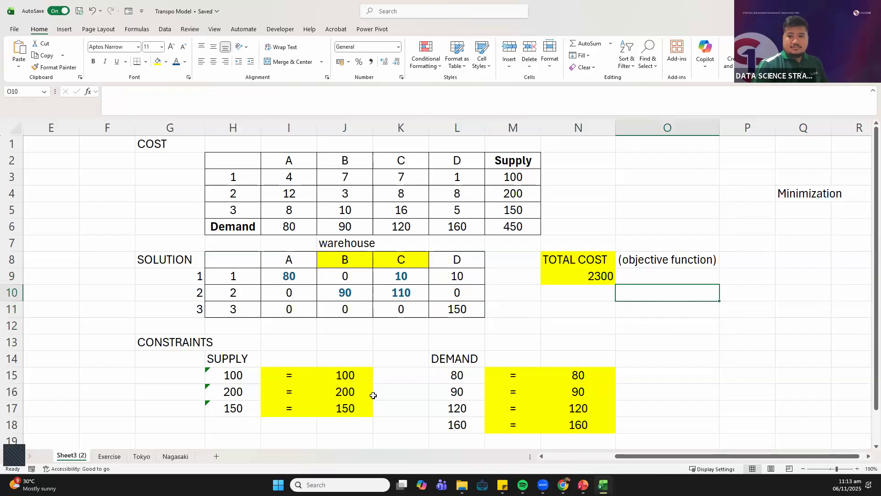
click(738, 404)
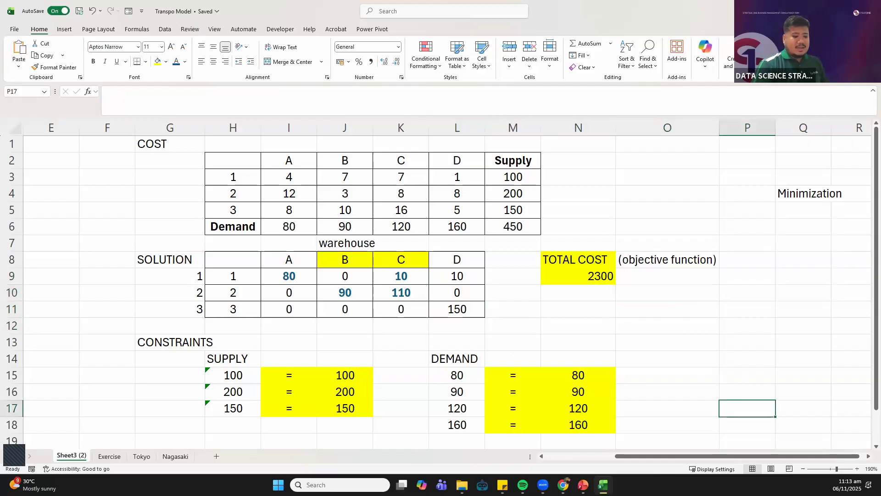